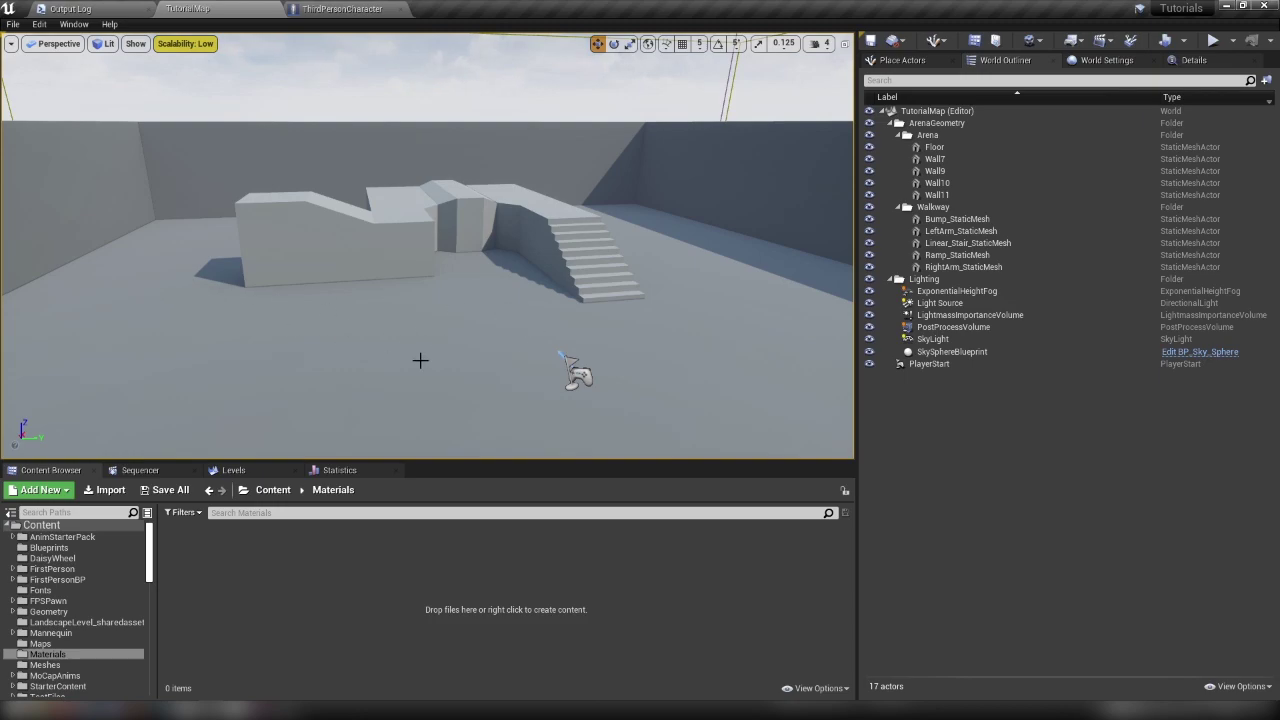
# Switch to the browser, look over the Beardgames YouTube channel's uploaded videos, and return to the Unreal level editor.
pyautogui.moveTo(470, 383); pyautogui.dragTo(469, 376, button='right')
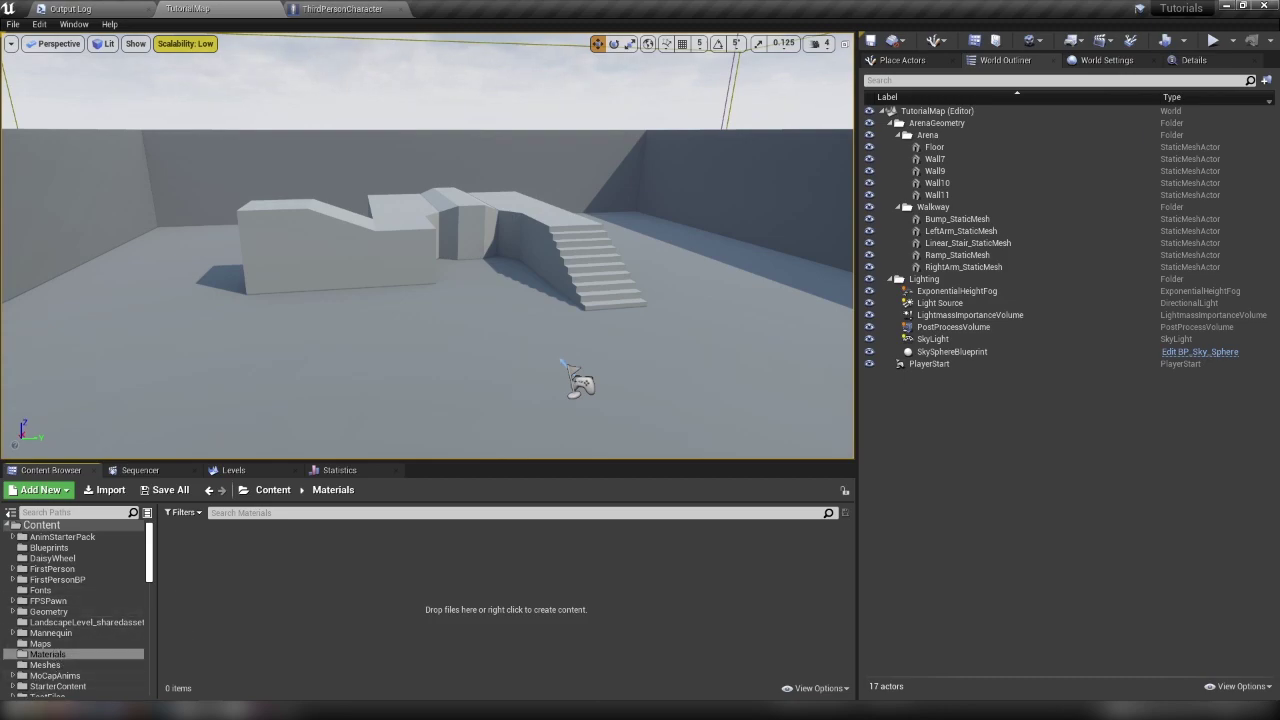
pyautogui.hotkey('alt', 'Tab')
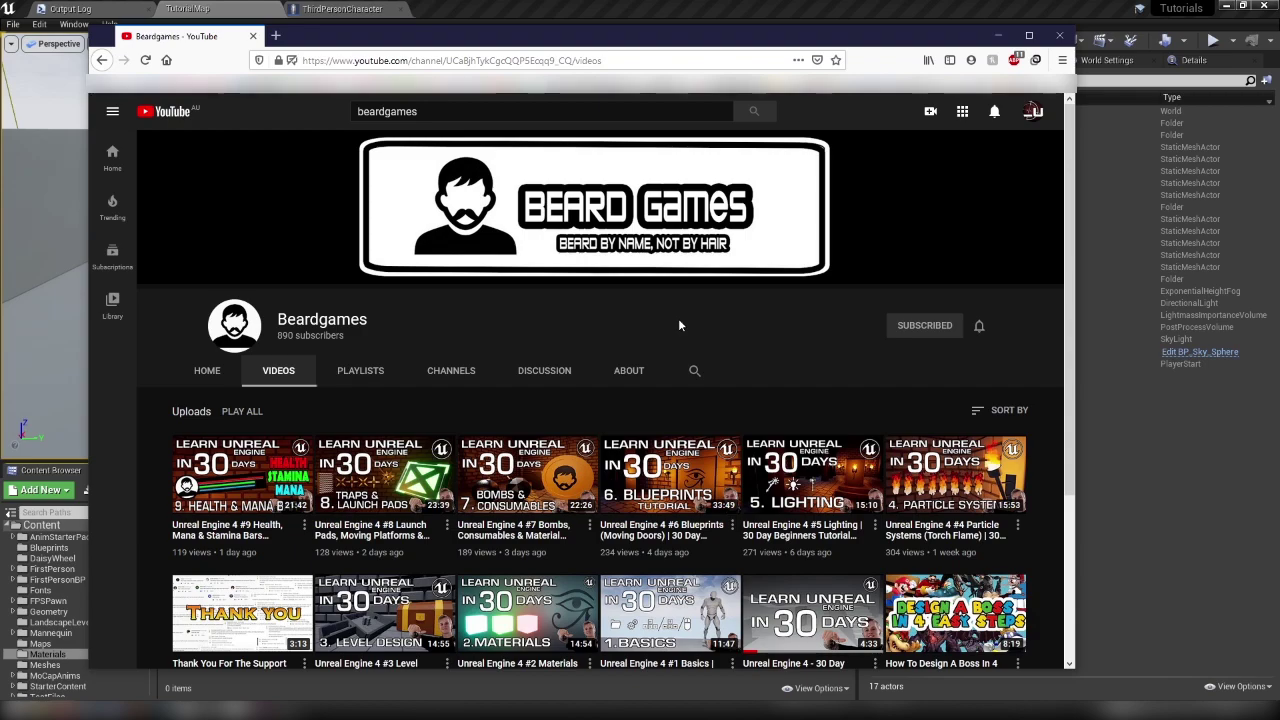
pyautogui.scroll(-3, 679, 325)
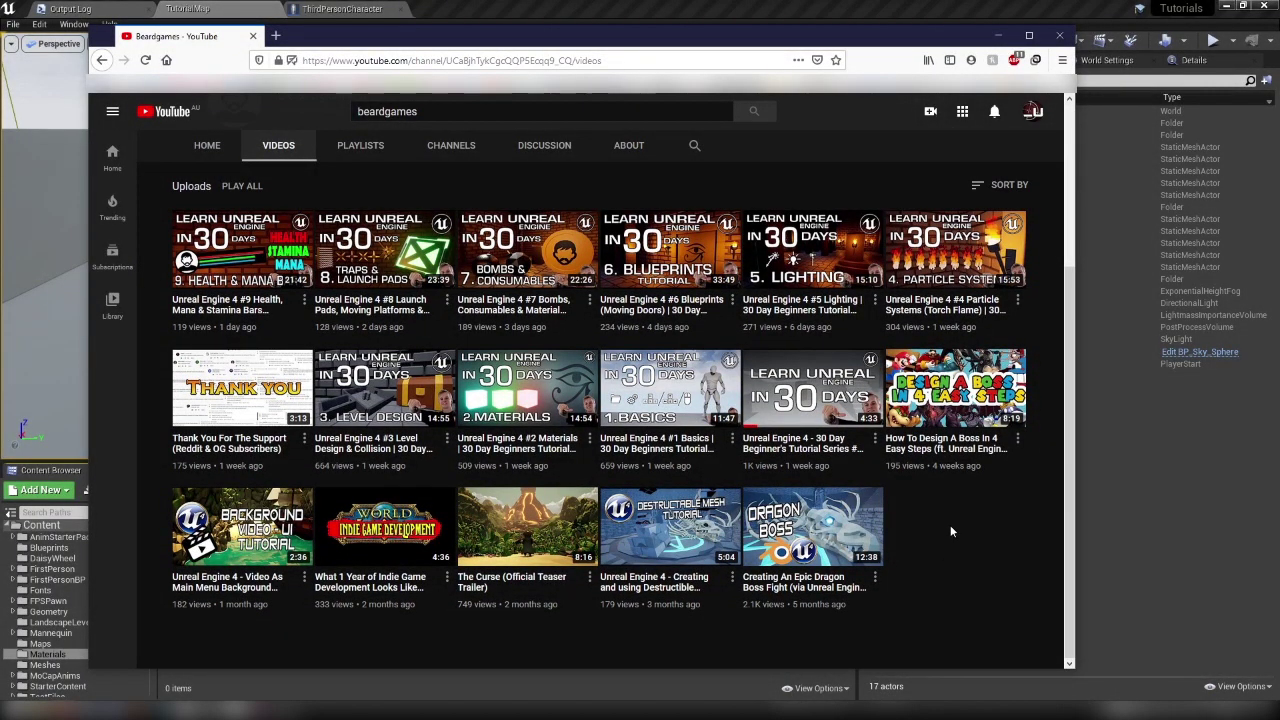
pyautogui.scroll(3, 950, 525)
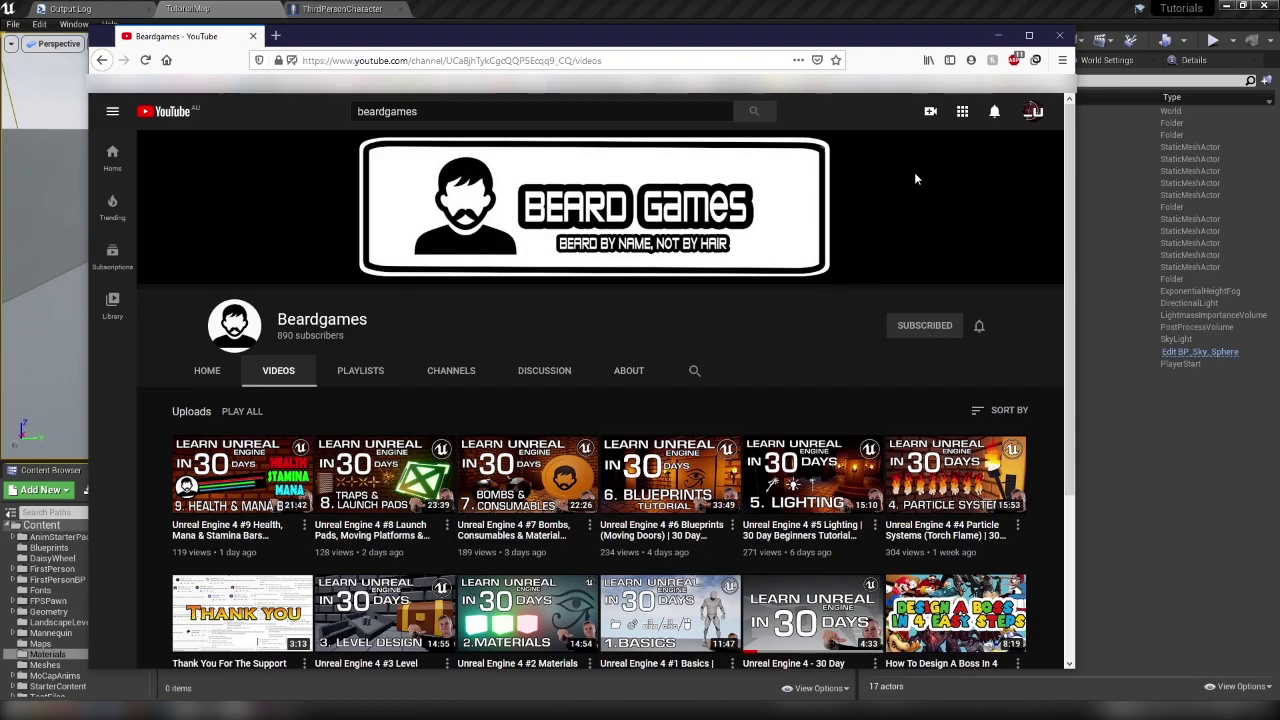
pyautogui.click(1154, 493)
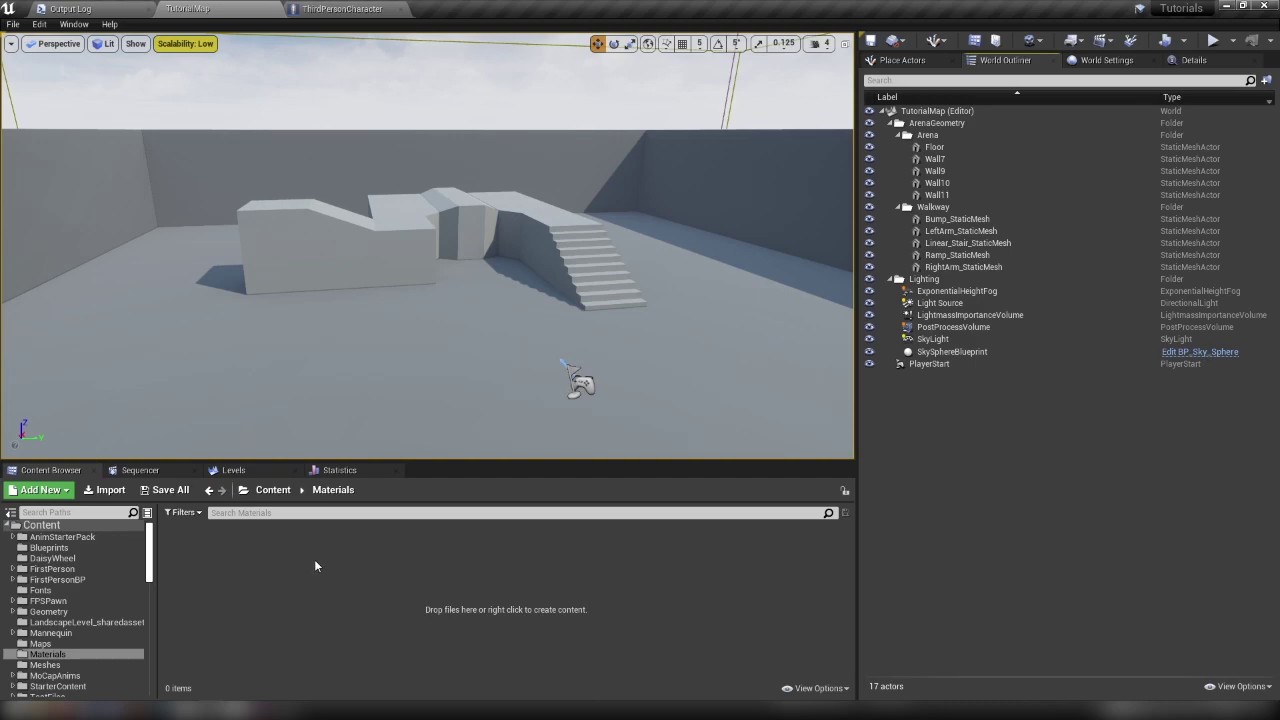
# Create a new material named Glass_MAT in the Materials folder and open it for editing.
pyautogui.rightClick(287, 576)
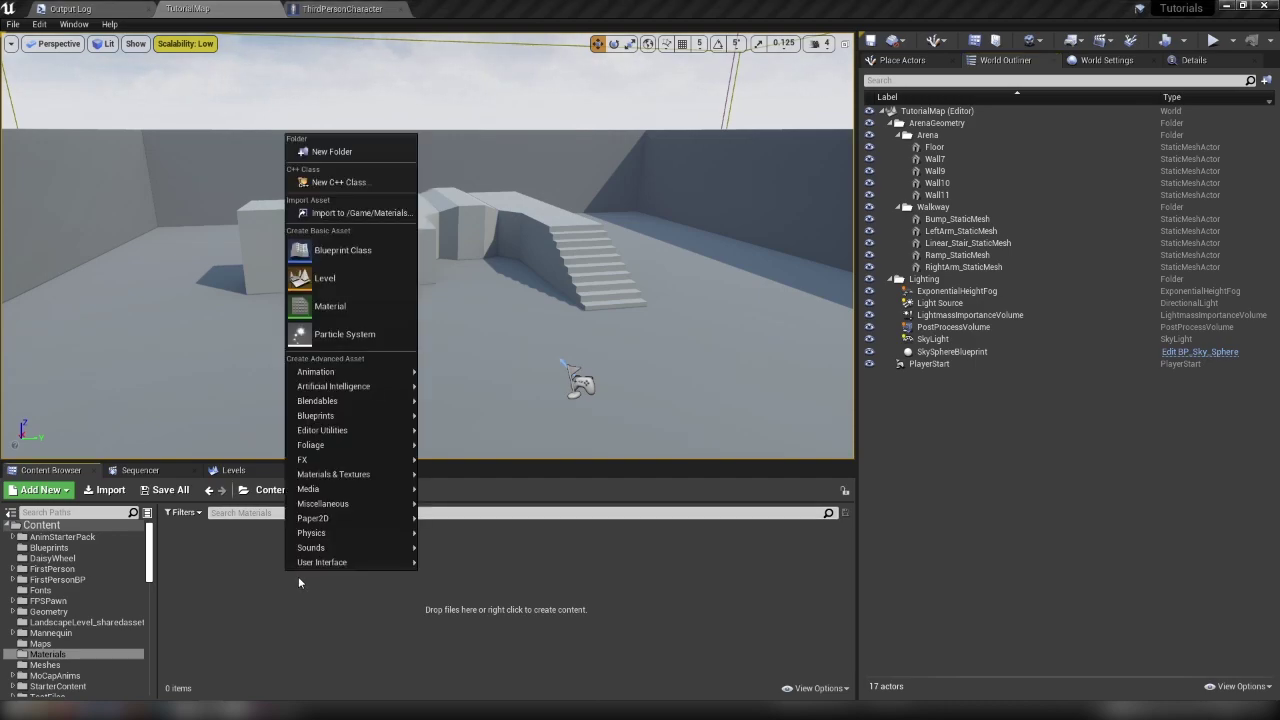
pyautogui.click(335, 306)
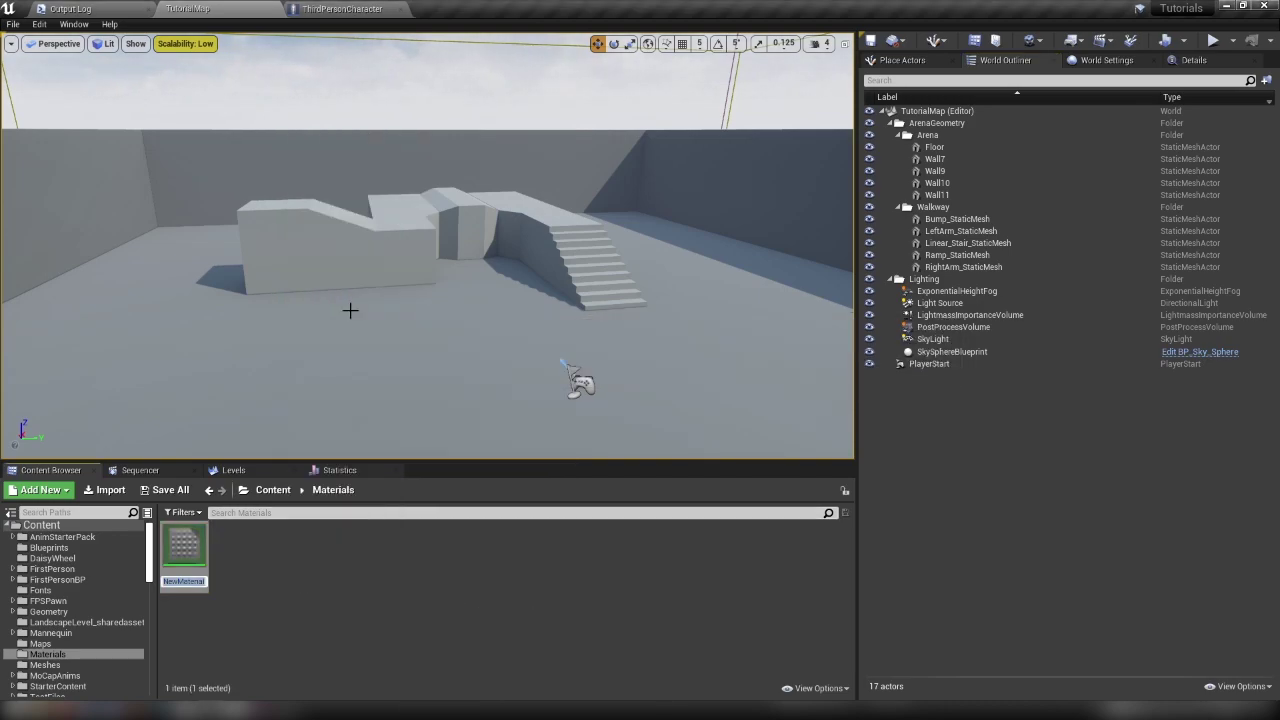
pyautogui.write('Glass_MAT')
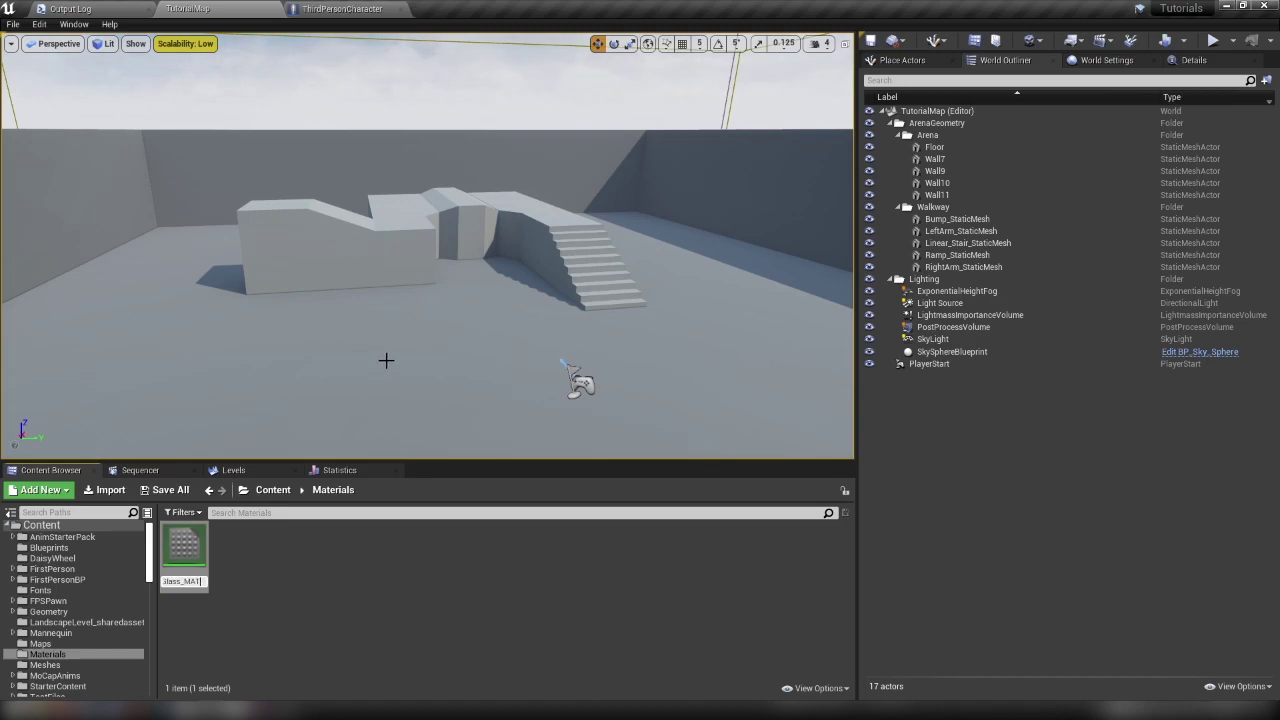
pyautogui.press('Return')
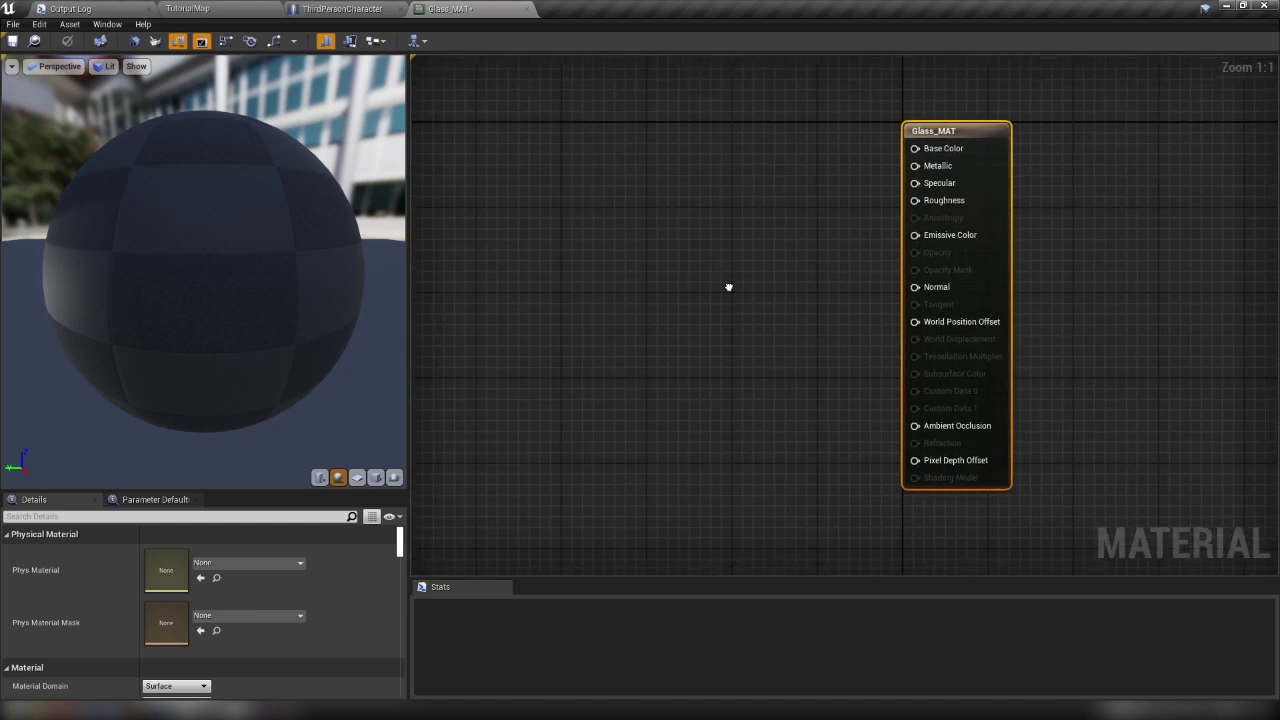
pyautogui.moveTo(835, 105); pyautogui.dragTo(1020, 256)
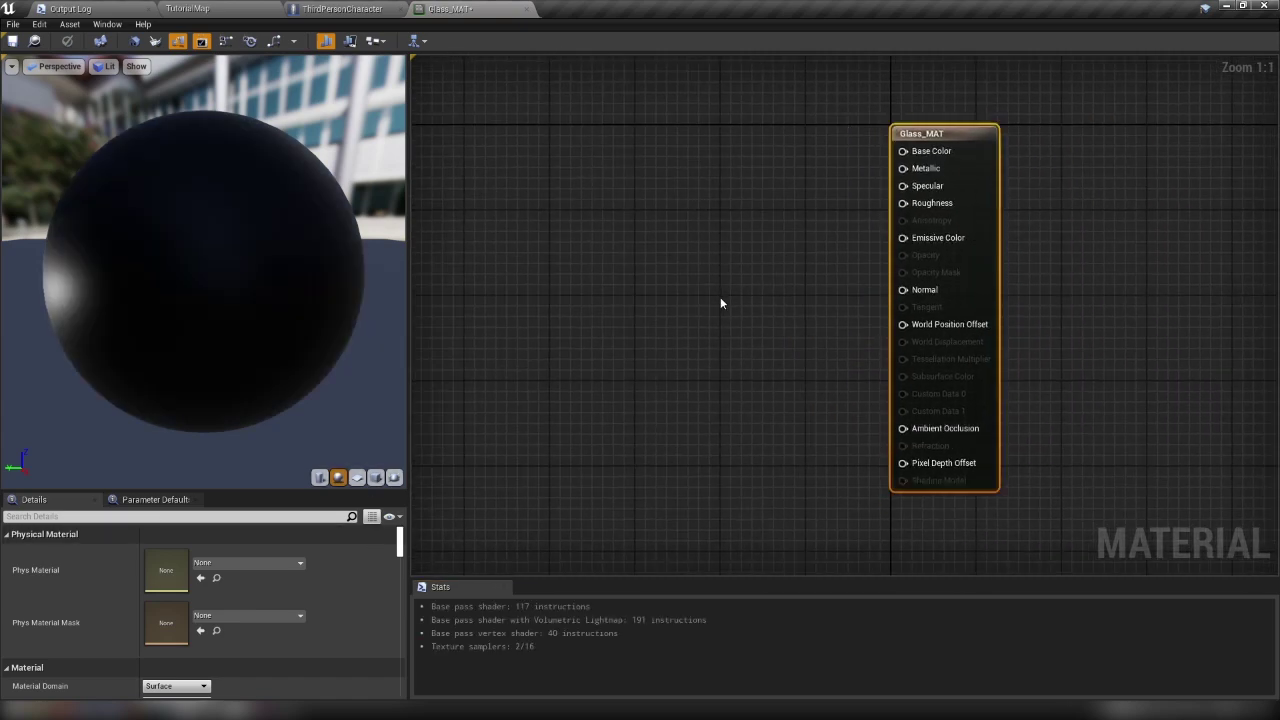
pyautogui.moveTo(808, 191); pyautogui.dragTo(1016, 260)
pyautogui.click(727, 331)
pyautogui.scroll(-2, 274, 620)
pyautogui.scroll(2, 271, 621)
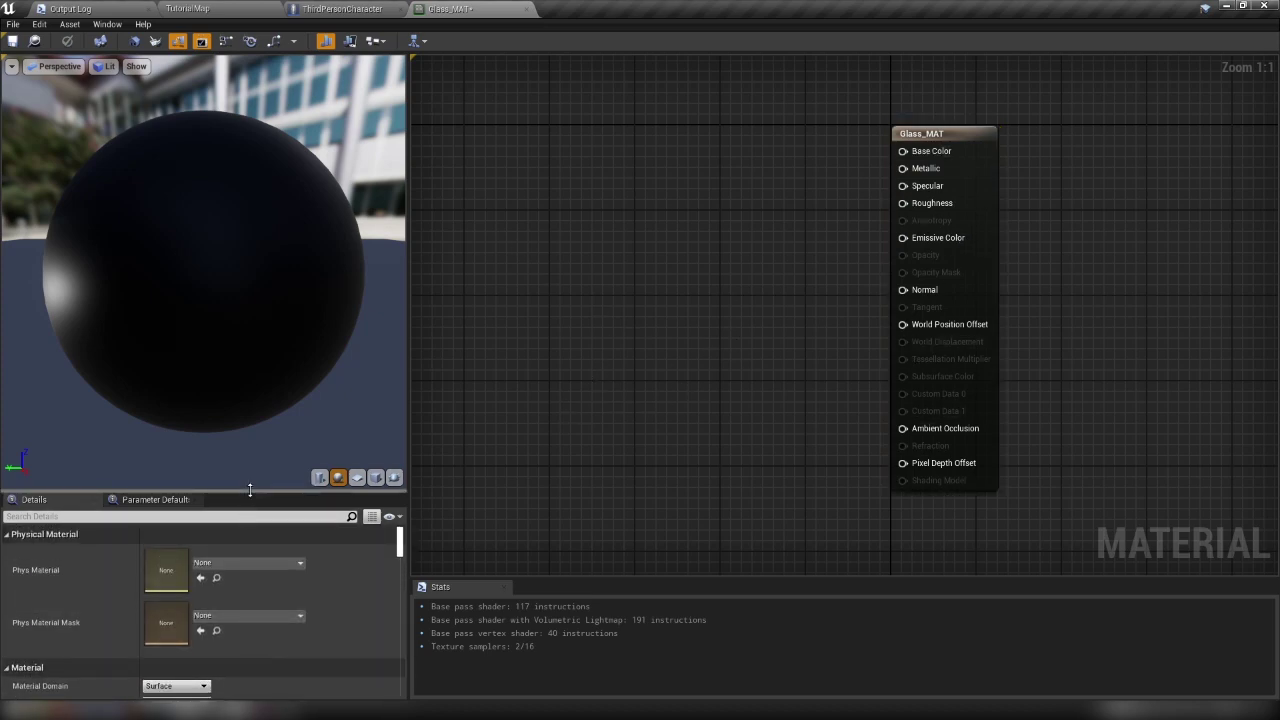
# Enlarge the material's details area, set the Blend Mode to Translucent, and enable Two Sided.
pyautogui.moveTo(248, 490); pyautogui.dragTo(265, 288)
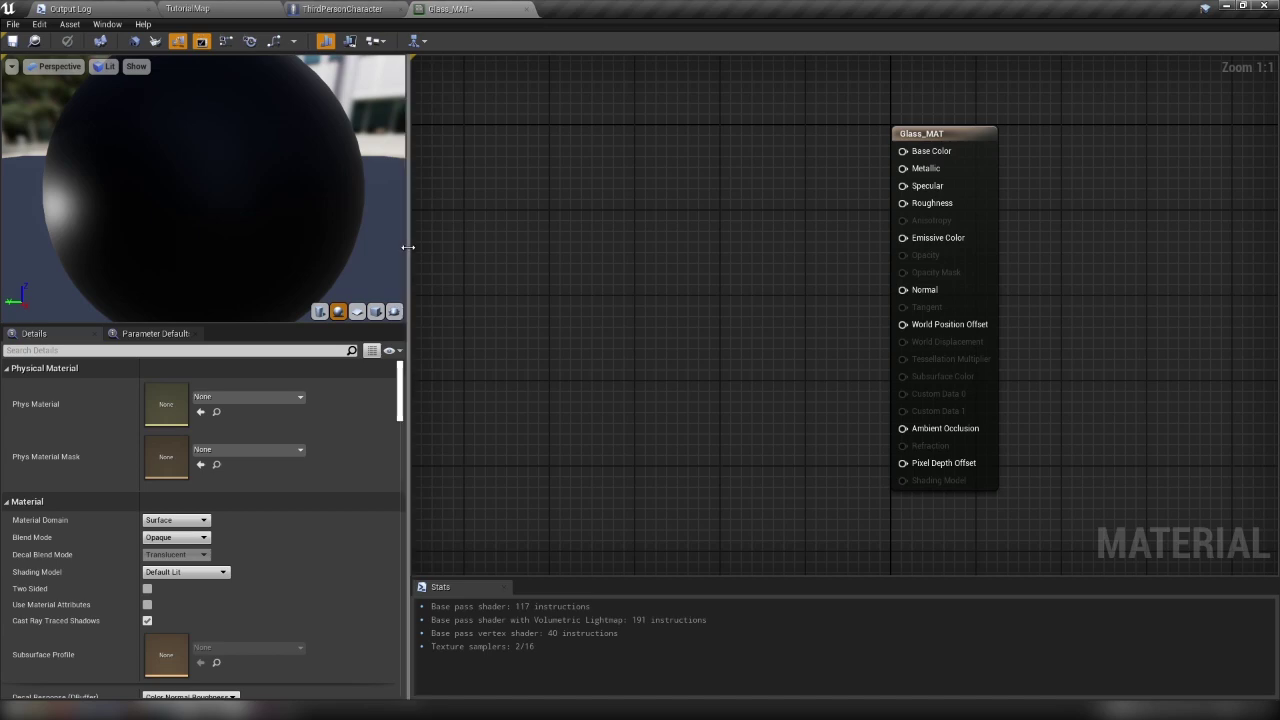
pyautogui.moveTo(406, 253); pyautogui.dragTo(364, 280)
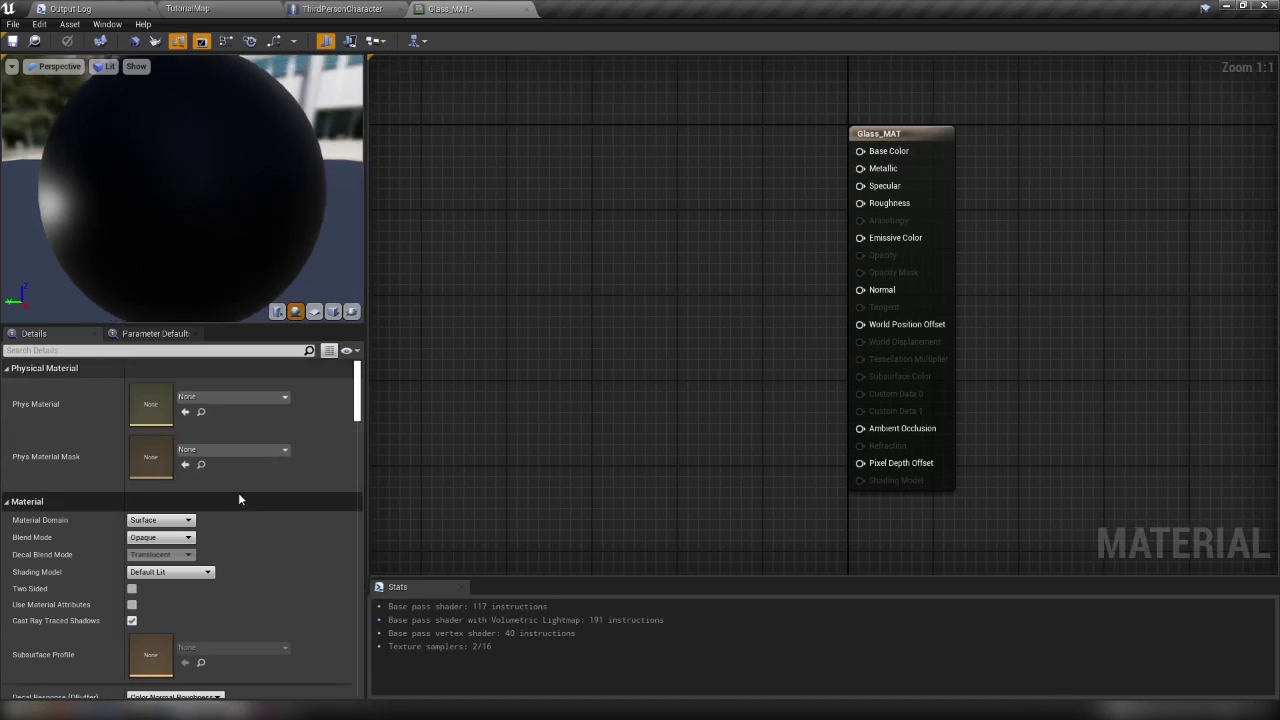
pyautogui.click(157, 538)
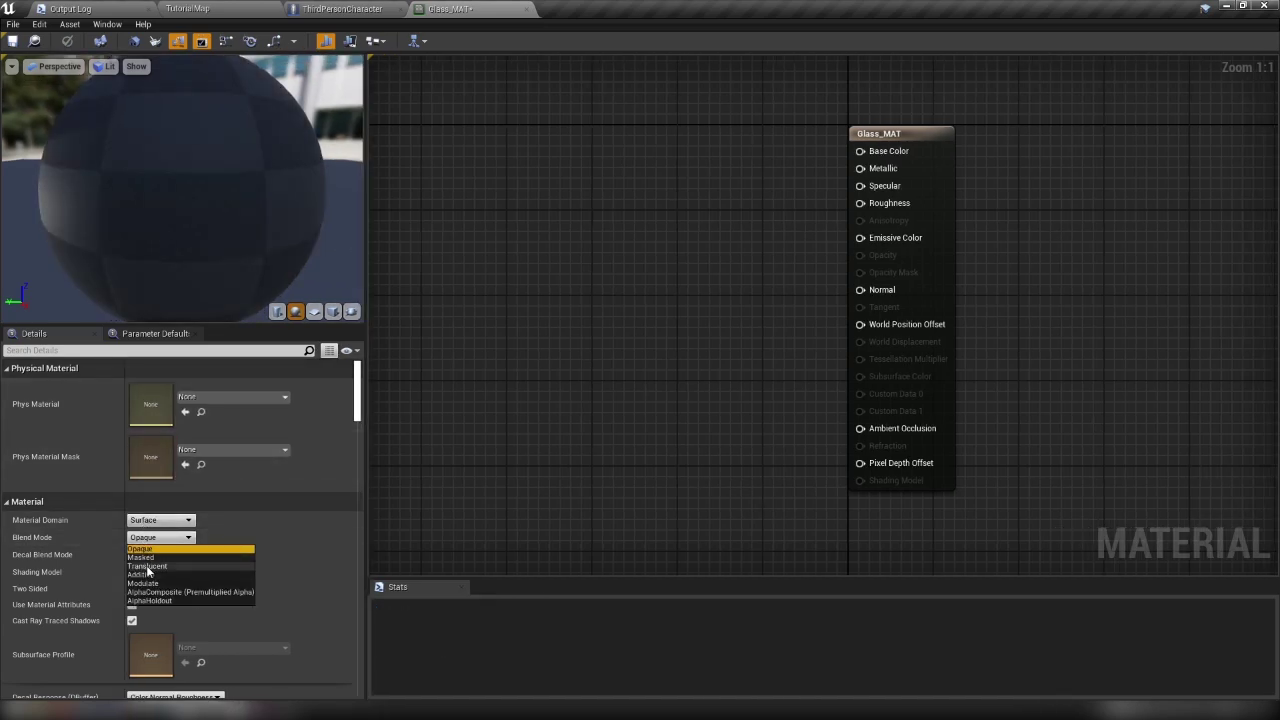
pyautogui.click(147, 566)
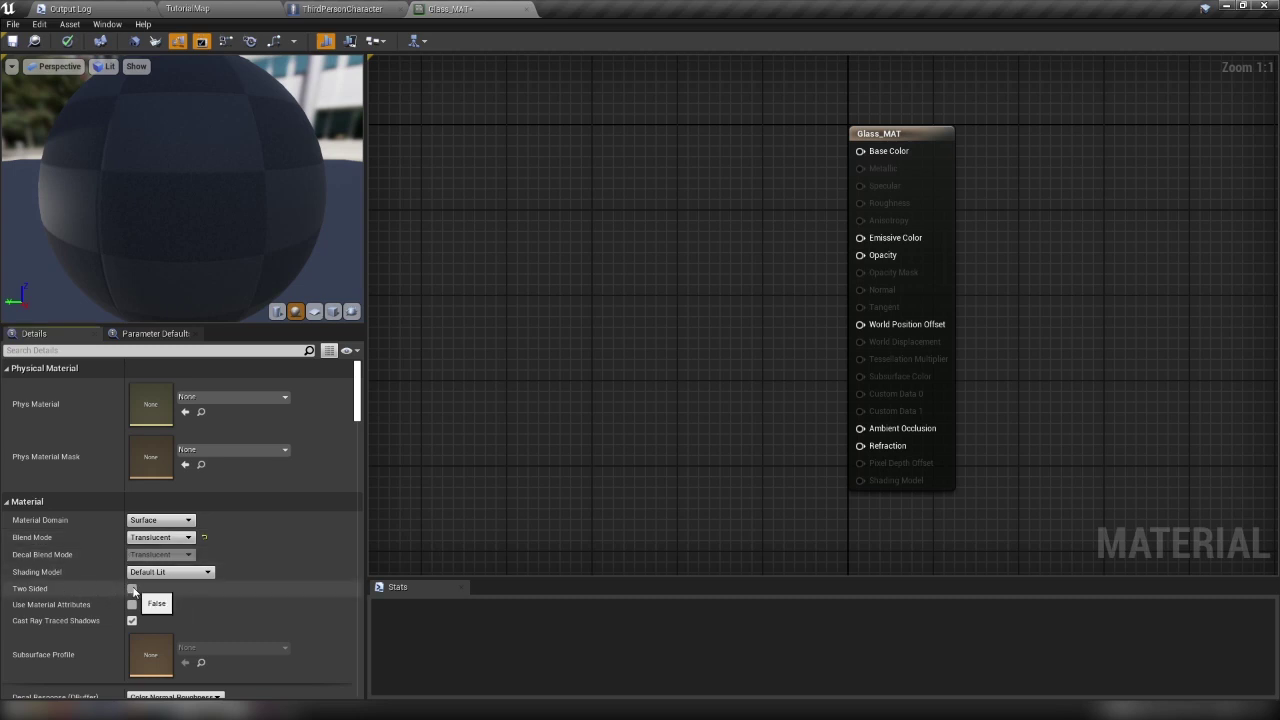
pyautogui.click(132, 589)
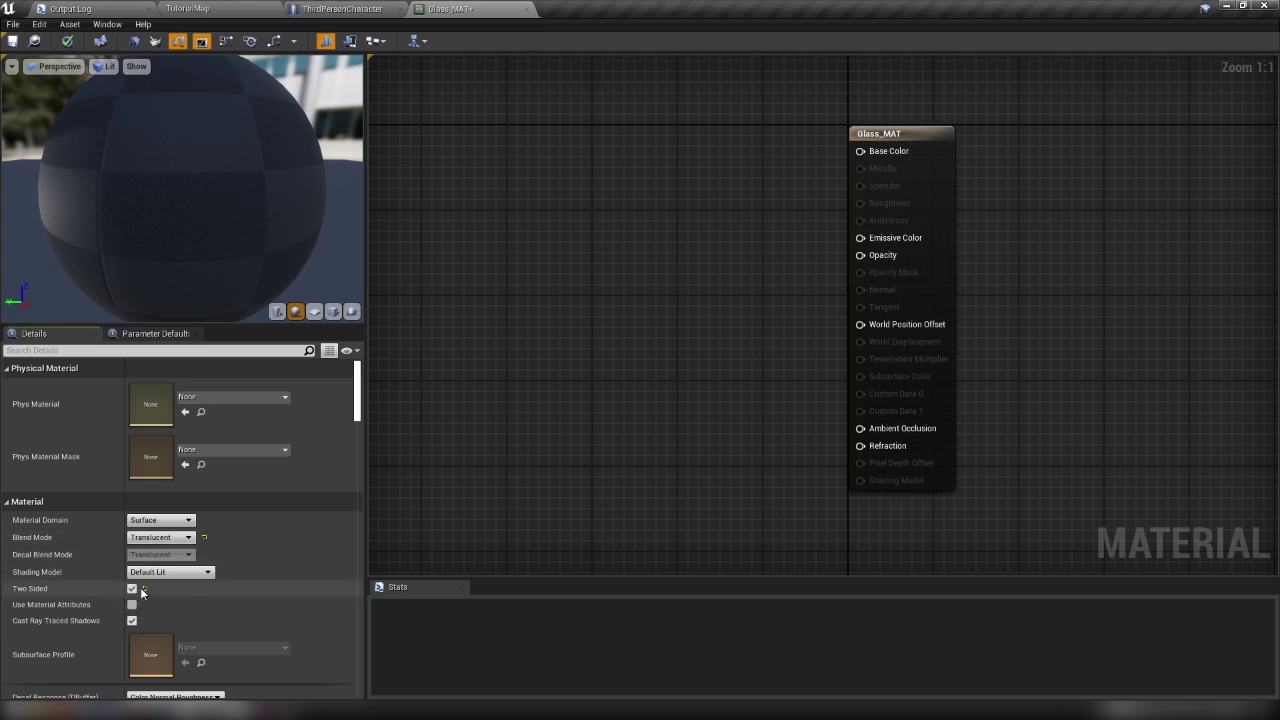
# Set the material's translucency Lighting Mode to Surface TranslucencyVolume and enlarge the material preview.
pyautogui.scroll(-5, 140, 590)
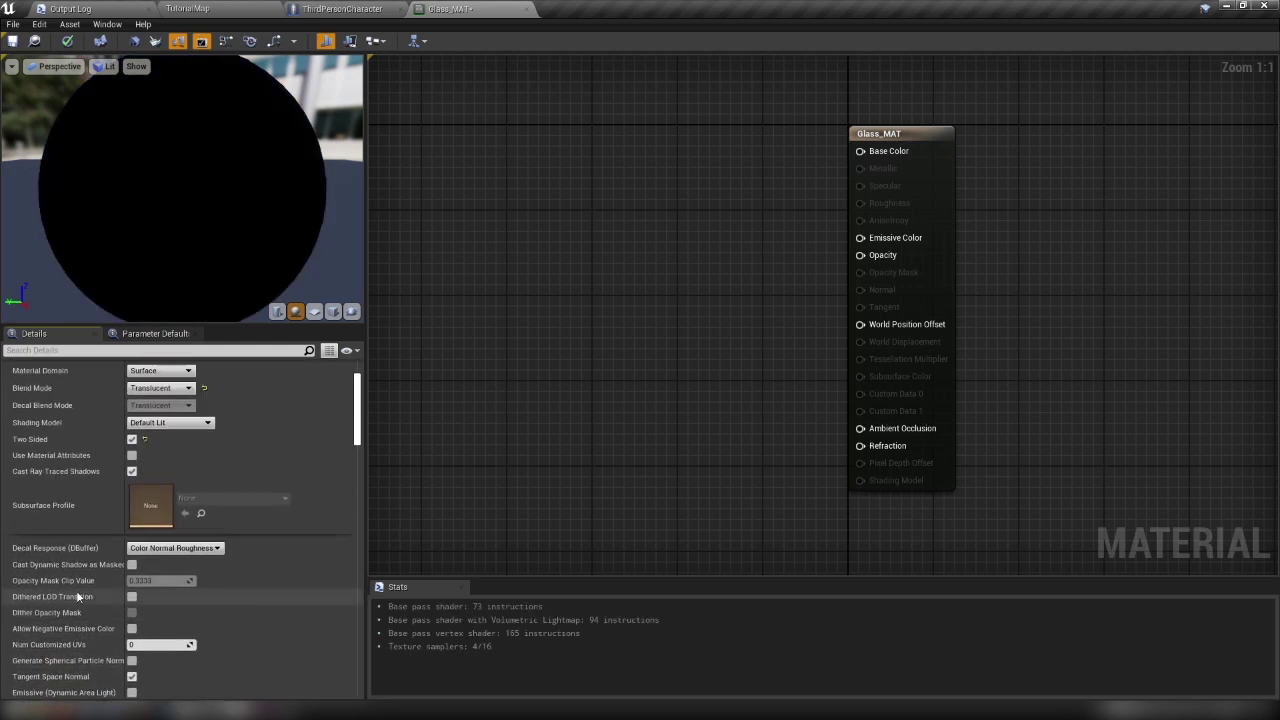
pyautogui.scroll(-8, 77, 596)
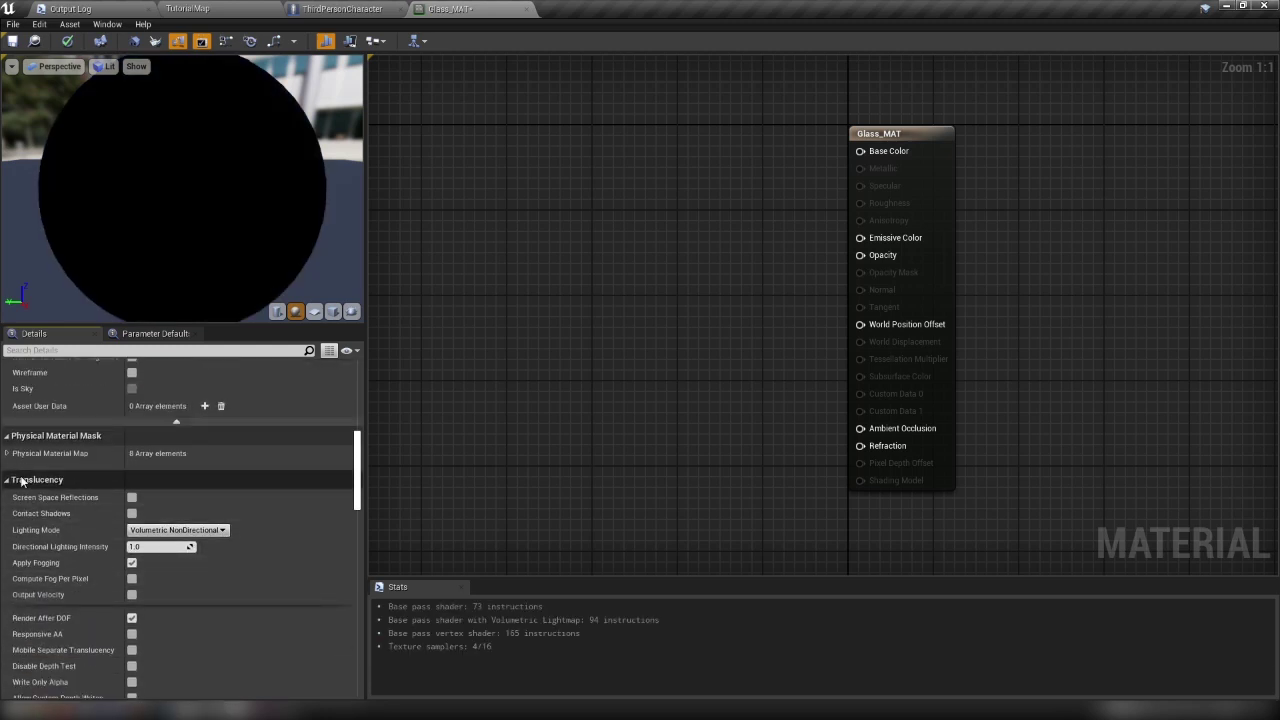
pyautogui.click(176, 530)
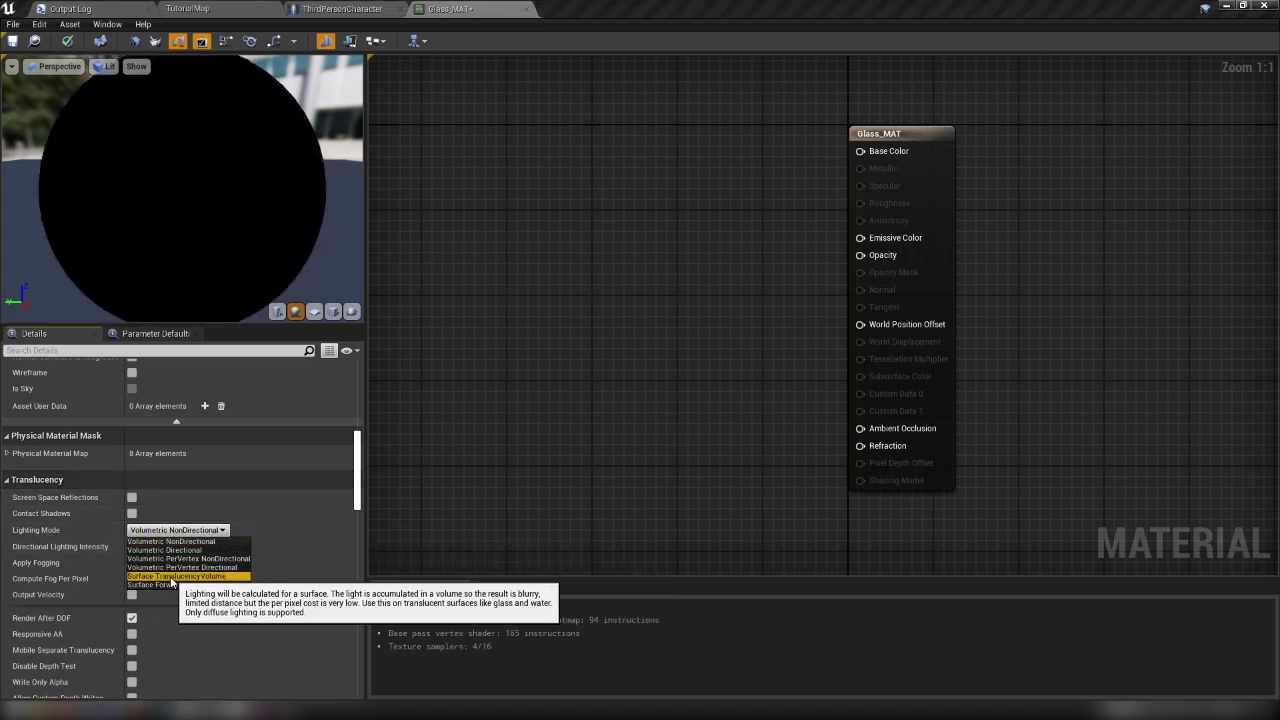
pyautogui.click(169, 576)
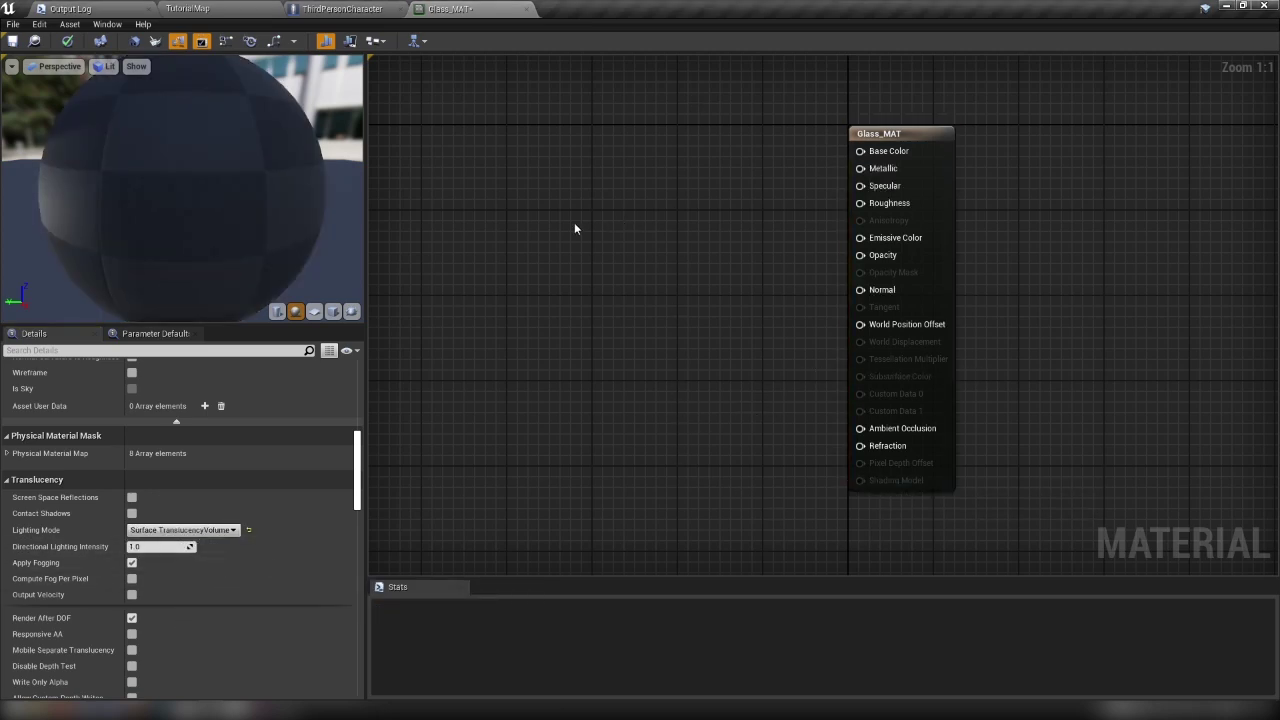
pyautogui.moveTo(214, 328); pyautogui.dragTo(218, 484)
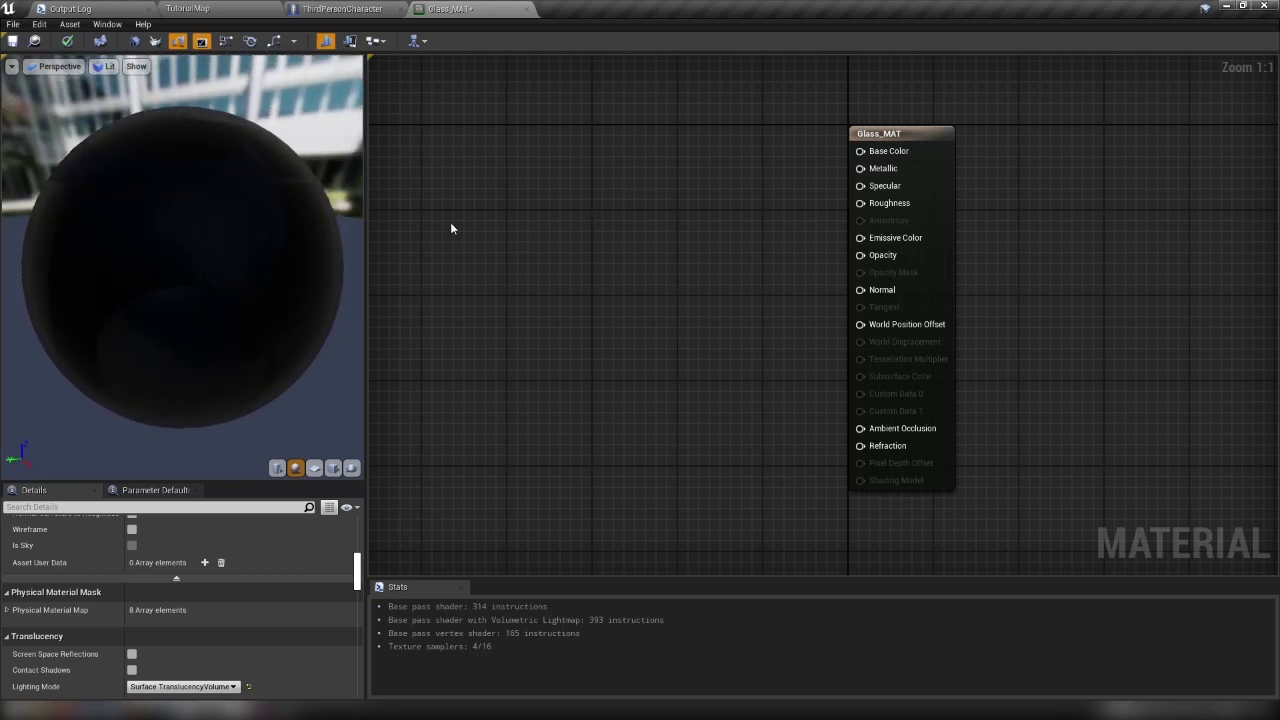
# Add a three-component vector constant to the graph, convert it to a parameter, and name it Tint.
pyautogui.press('3')
pyautogui.click(575, 191)
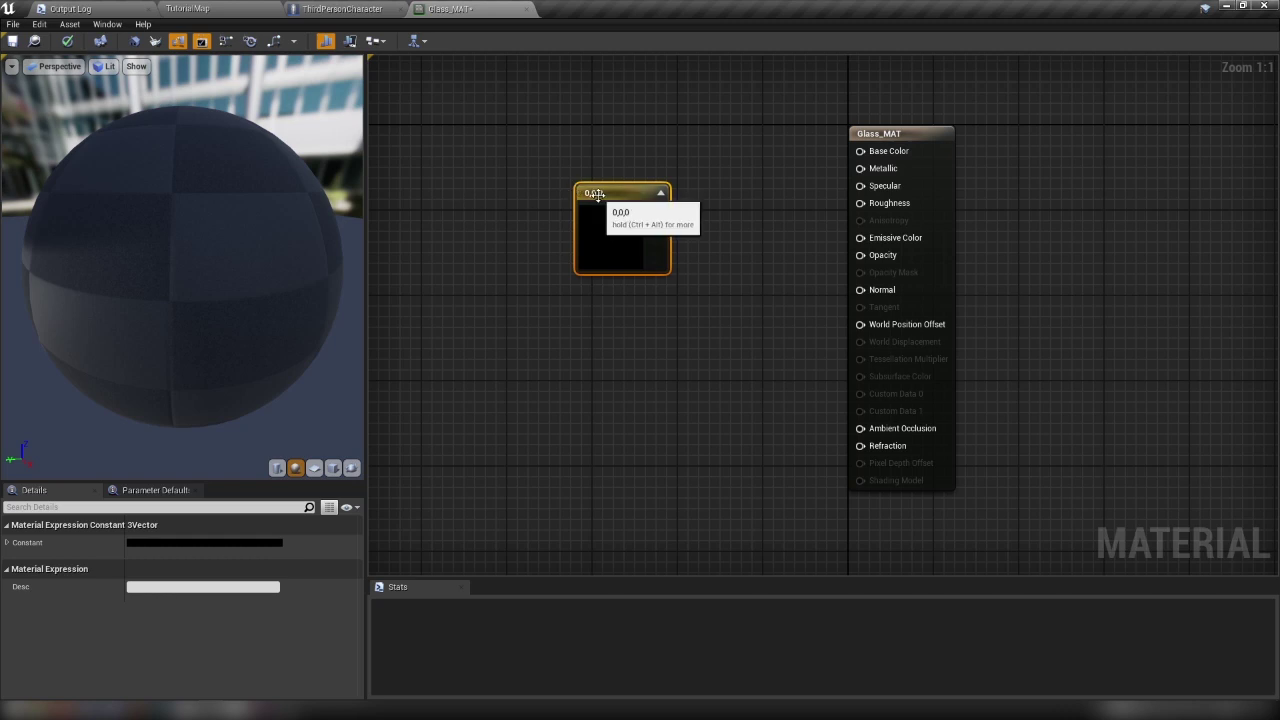
pyautogui.rightClick(607, 192)
pyautogui.click(639, 200)
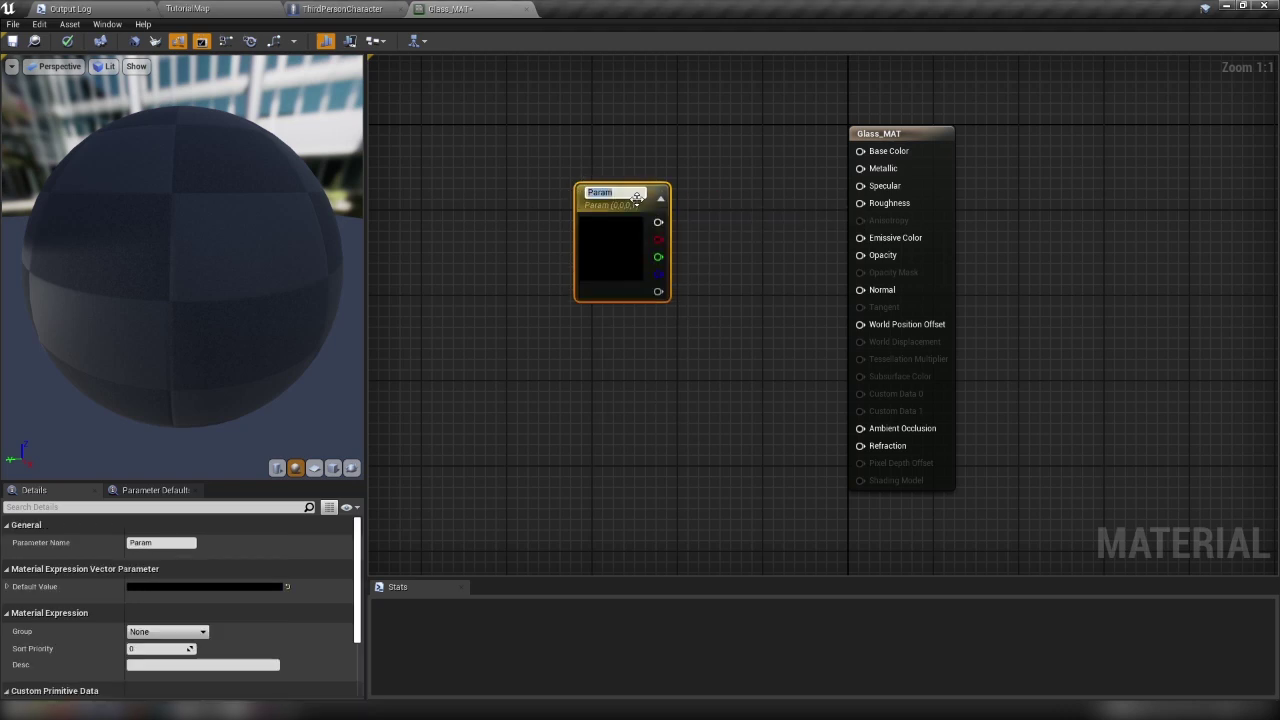
pyautogui.write('Tint')
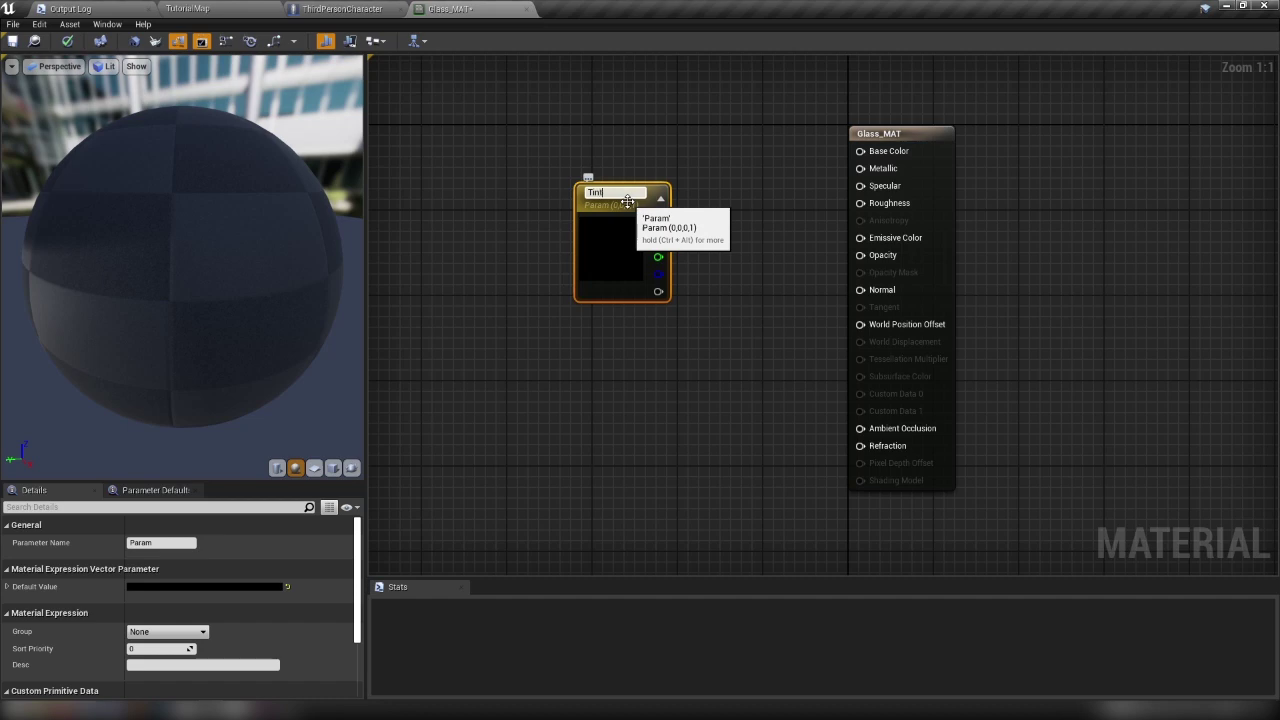
pyautogui.press('Return')
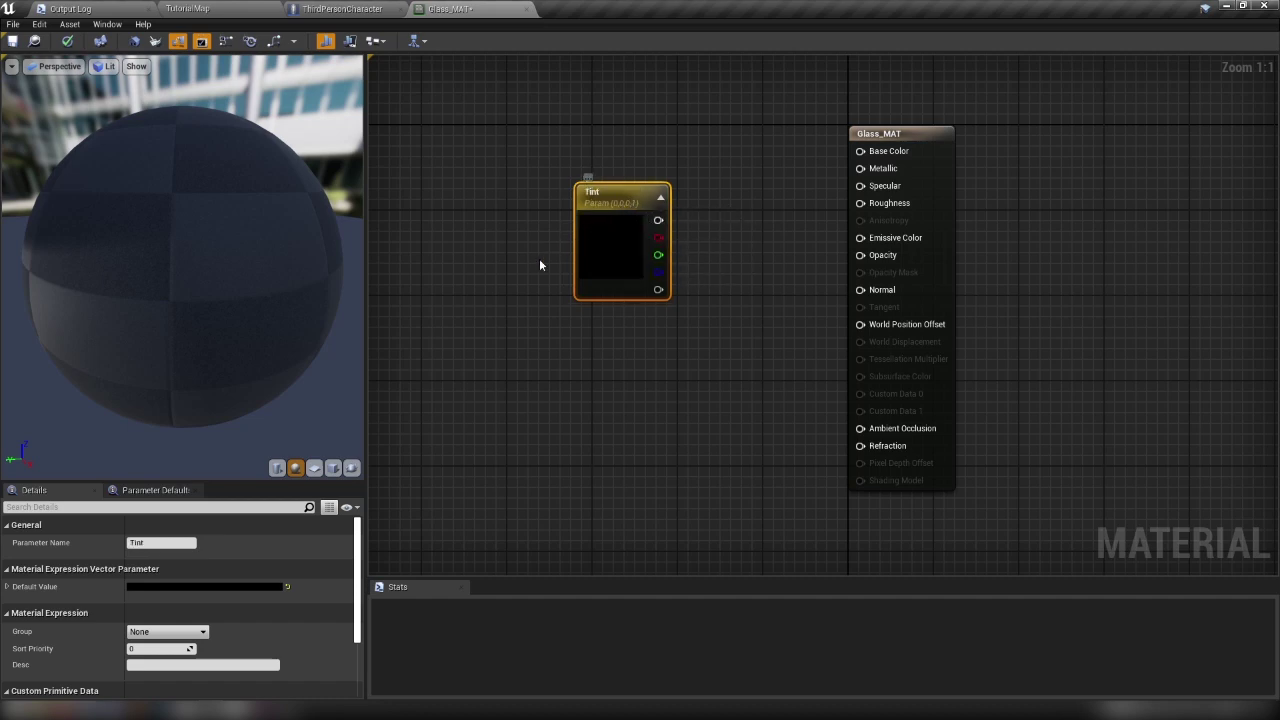
# Set the Tint parameter's default colour to white and connect its RGB output to Base Color.
pyautogui.click(204, 588)
pyautogui.moveTo(402, 457); pyautogui.dragTo(403, 385)
pyautogui.click(410, 664)
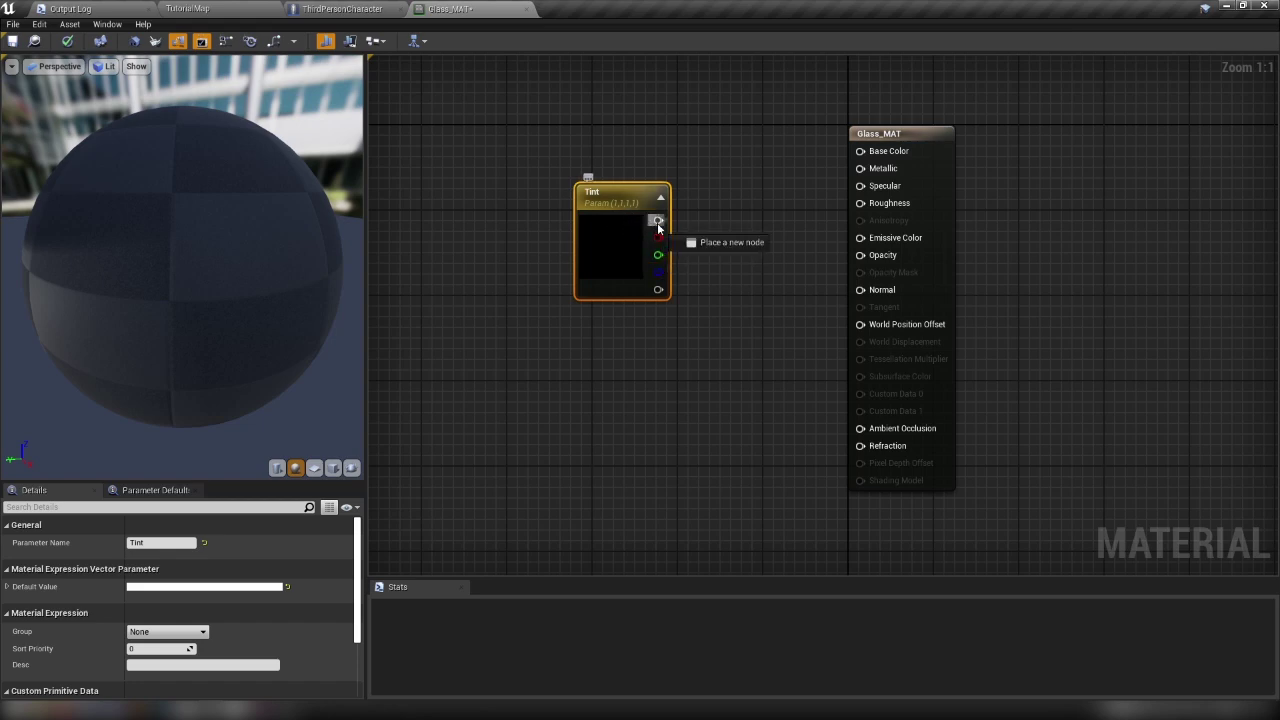
pyautogui.moveTo(658, 220); pyautogui.dragTo(860, 151)
pyautogui.moveTo(612, 276); pyautogui.dragTo(567, 210)
pyautogui.click(726, 213)
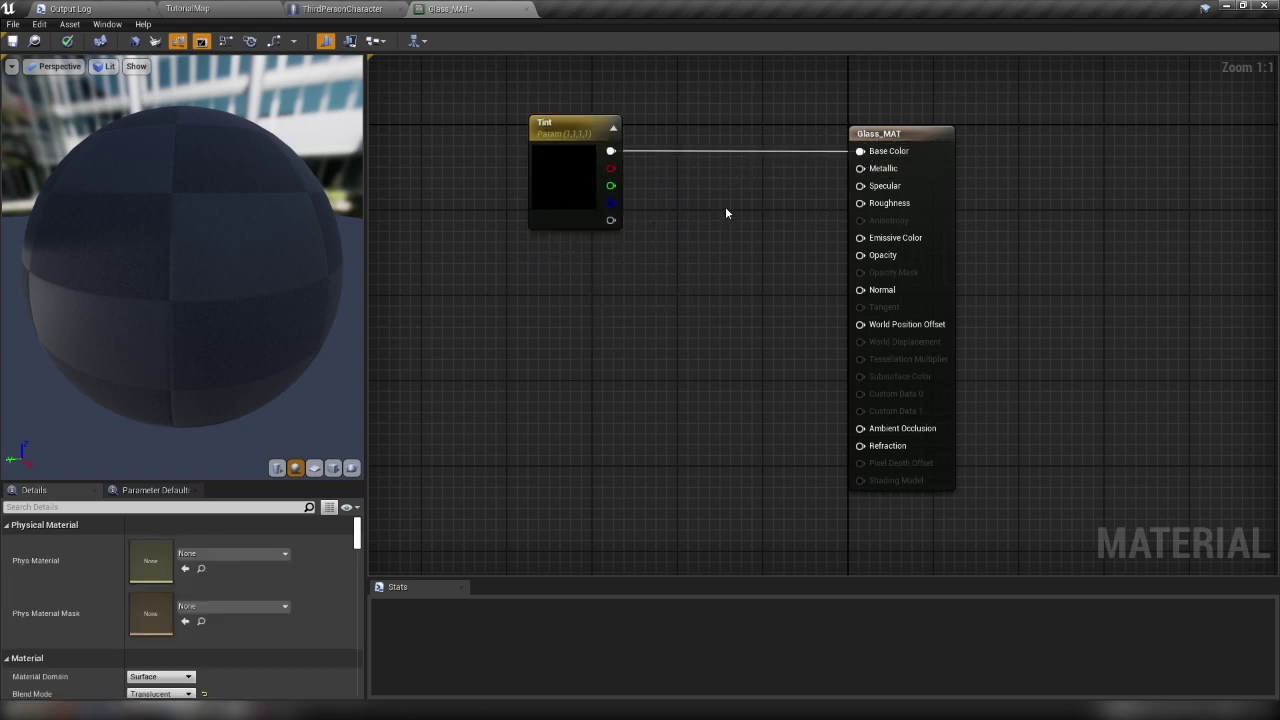
# Add a constant node with value 0 and connect it to the material's Roughness input.
pyautogui.click(698, 200)
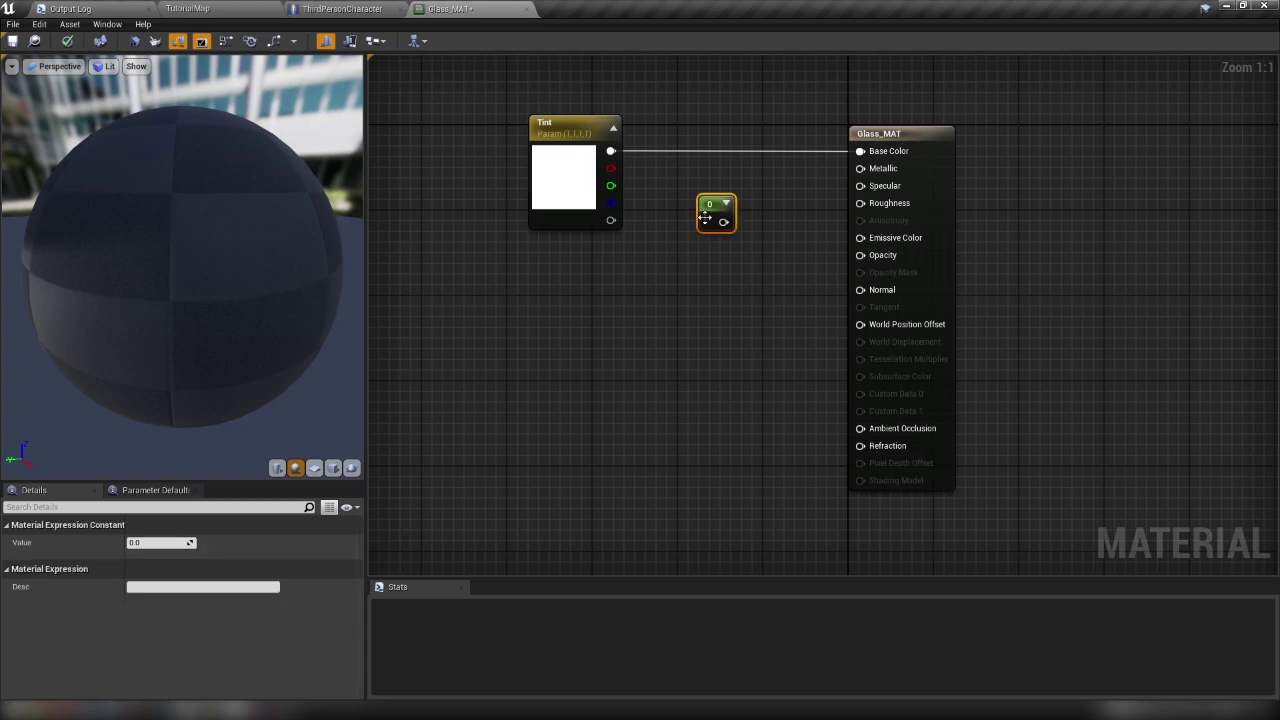
pyautogui.moveTo(720, 226); pyautogui.dragTo(860, 203)
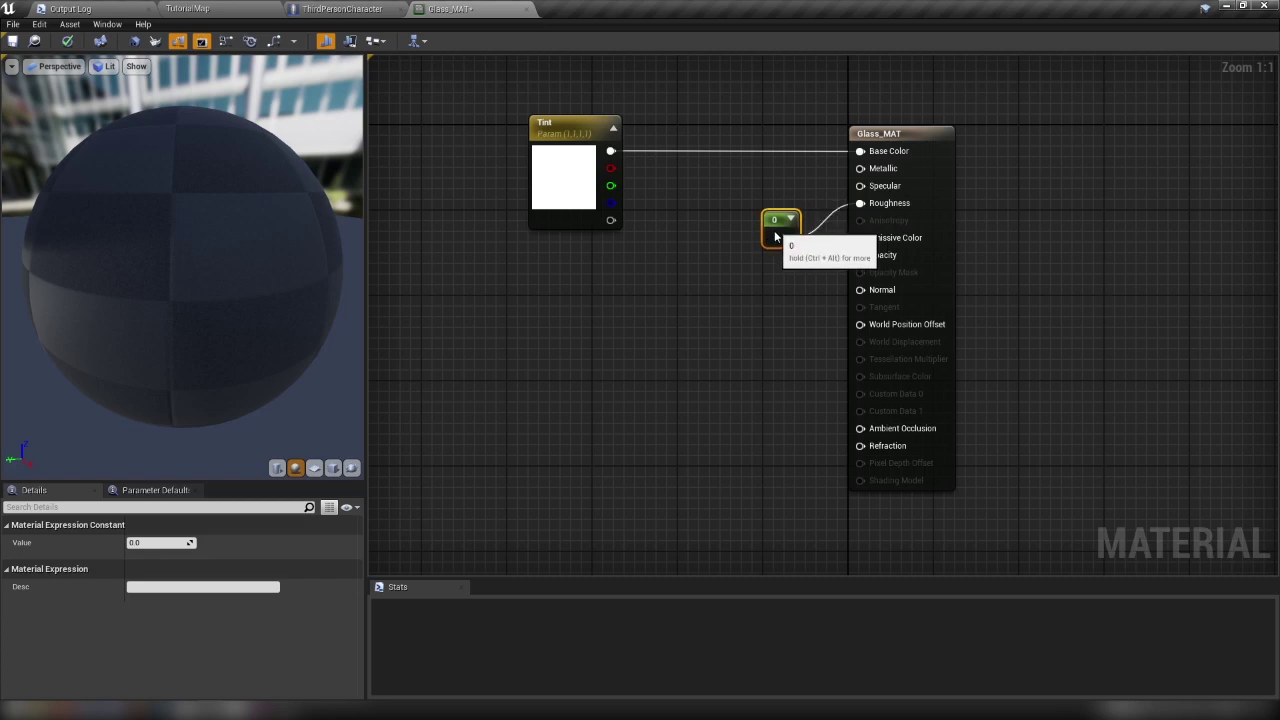
pyautogui.moveTo(776, 210); pyautogui.dragTo(776, 232)
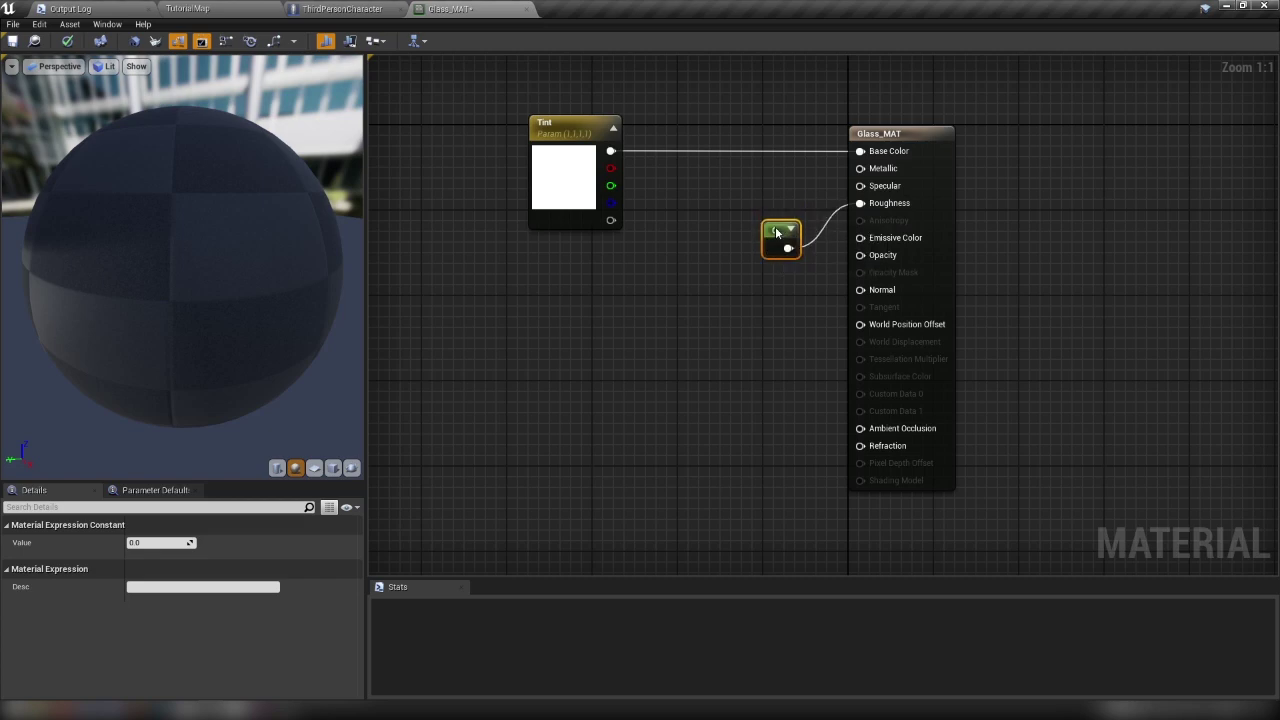
# Add a second constant node with value 1 and connect it to both the Metallic and Specular inputs.
pyautogui.click(760, 170)
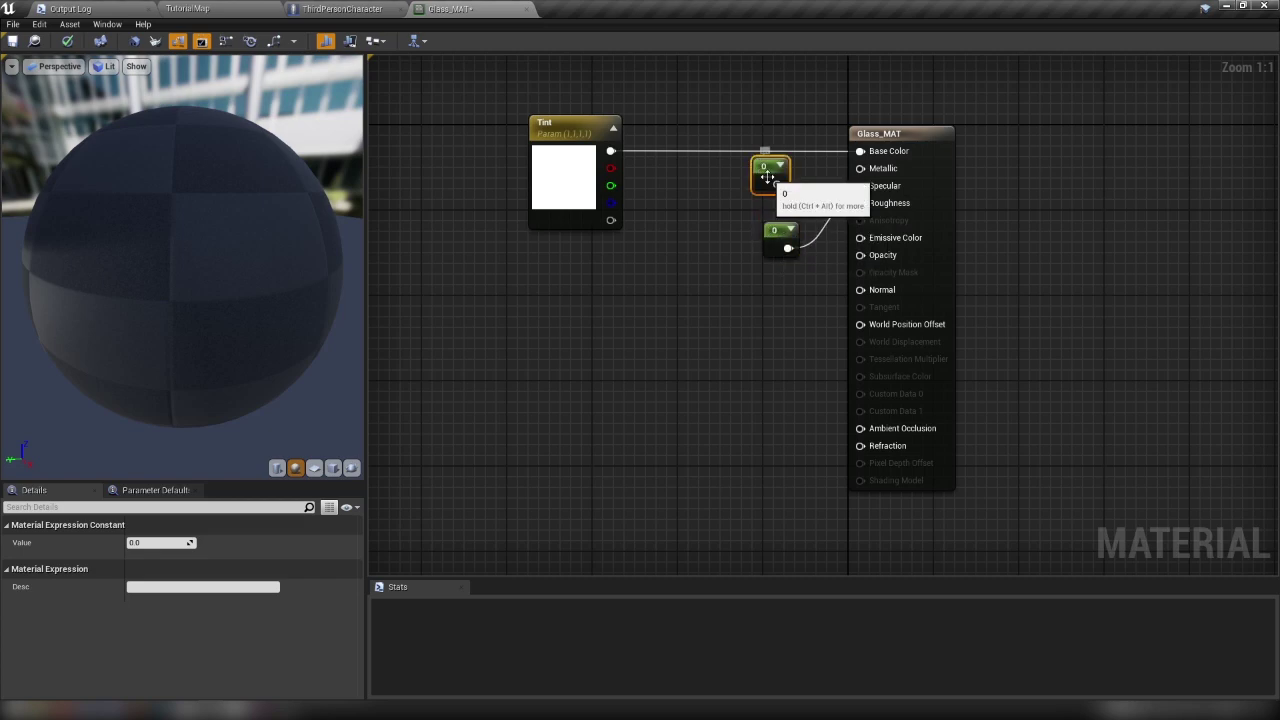
pyautogui.click(671, 197)
pyautogui.hotkey('ctrl', 'z')
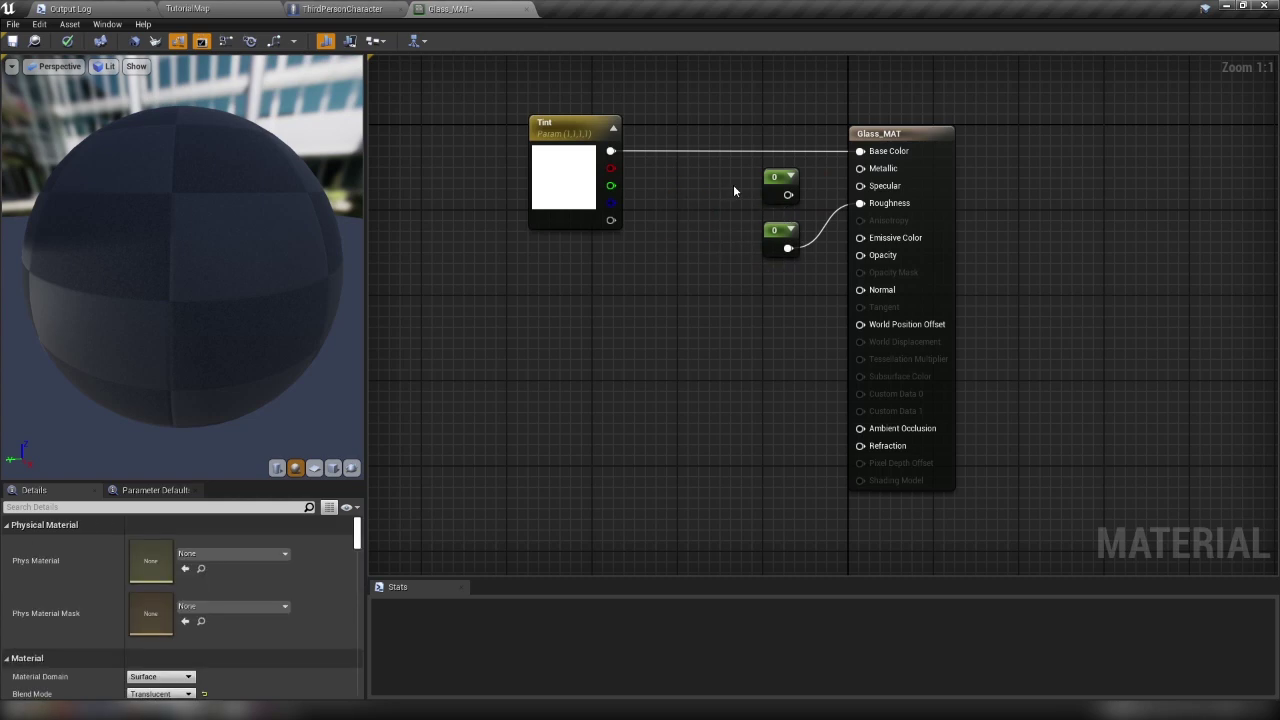
pyautogui.click(780, 182)
pyautogui.click(160, 542)
pyautogui.write('1')
pyautogui.press('Return')
pyautogui.moveTo(788, 195)
pyautogui.mouseDown()
pyautogui.moveTo(862, 168)
pyautogui.moveTo(788, 195)
pyautogui.mouseUp()
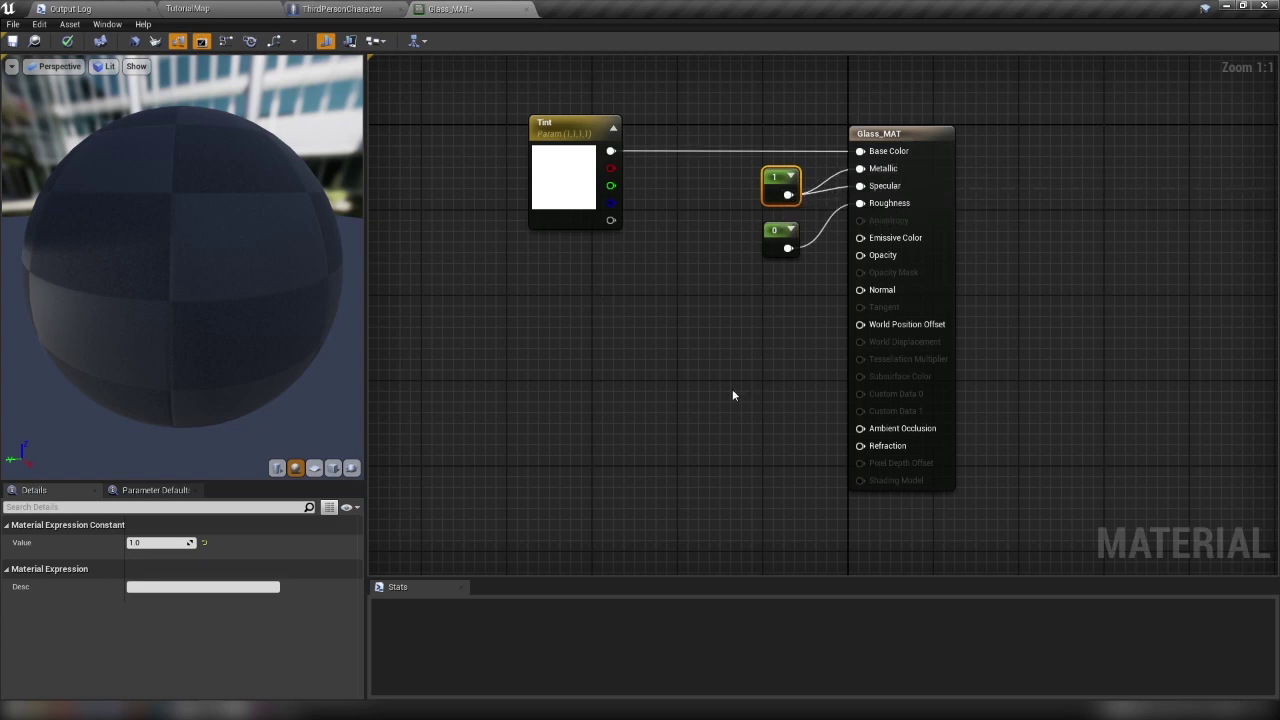
pyautogui.moveTo(729, 396); pyautogui.dragTo(755, 380, button='right')
pyautogui.moveTo(316, 283); pyautogui.dragTo(363, 290)
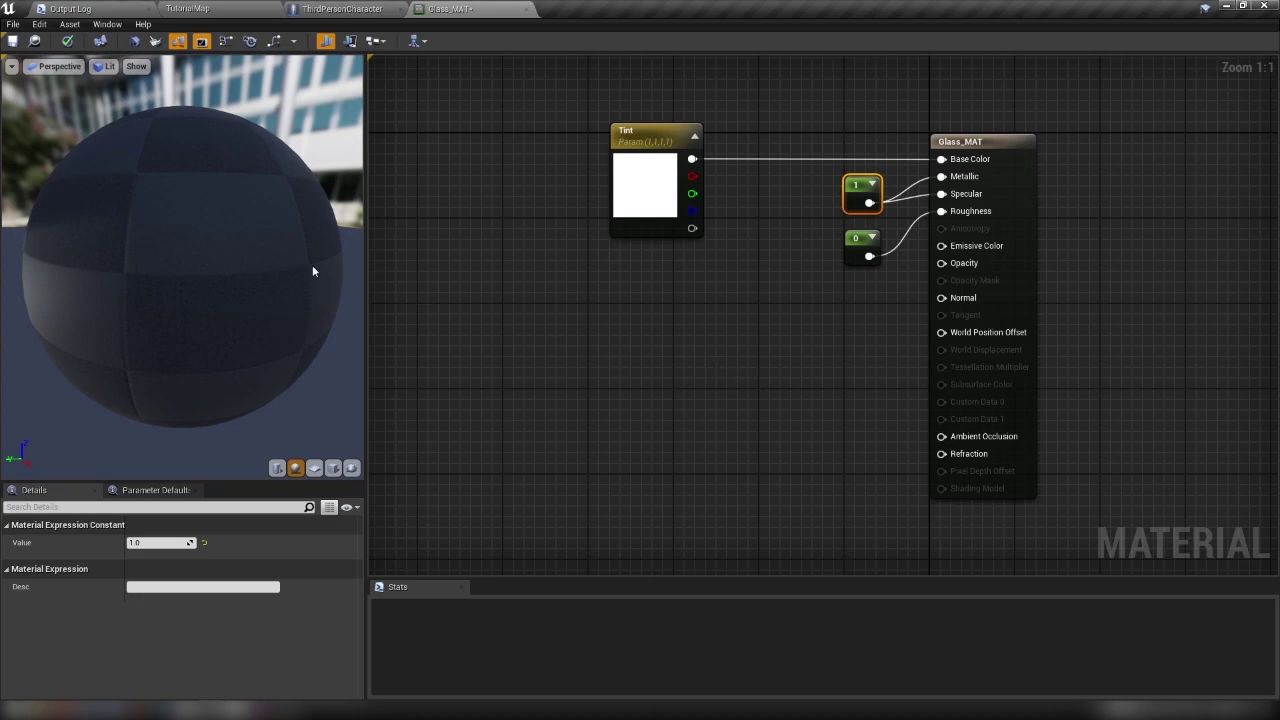
pyautogui.click(535, 336)
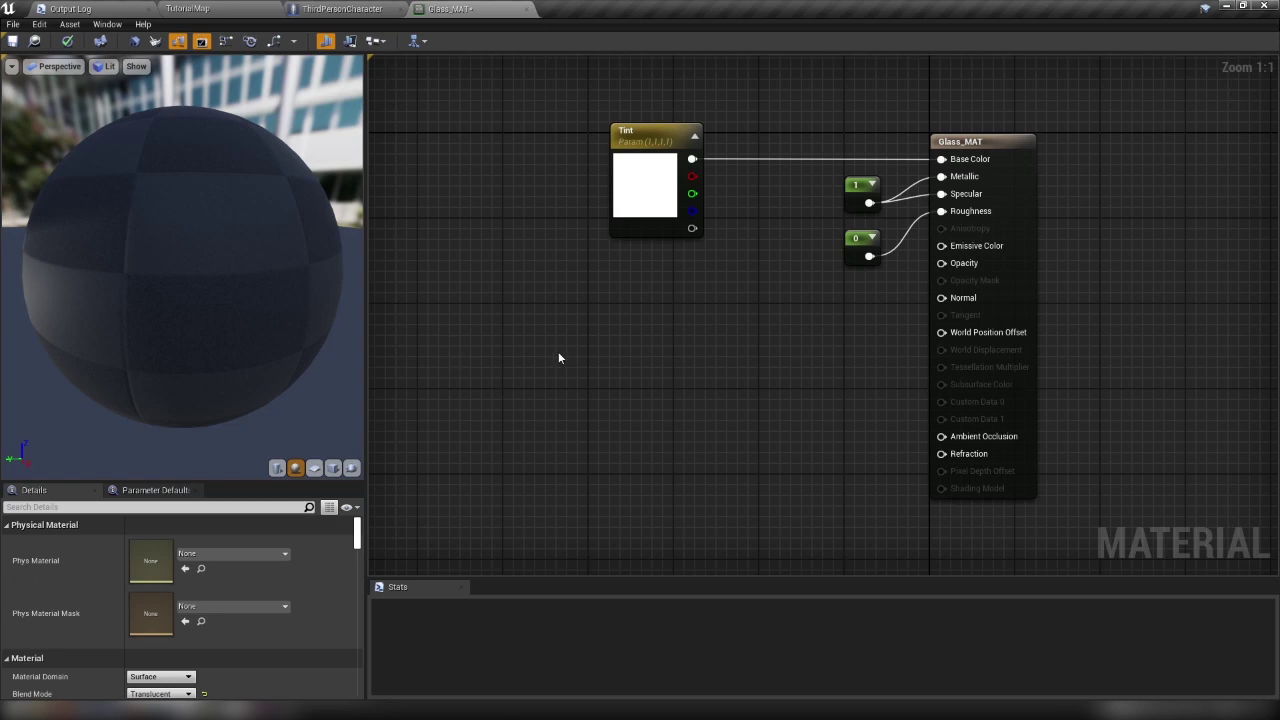
# Add a scalar parameter to the graph below the Tint node and name it Fresnel Exponent.
pyautogui.click(480, 314)
pyautogui.write('ssss')
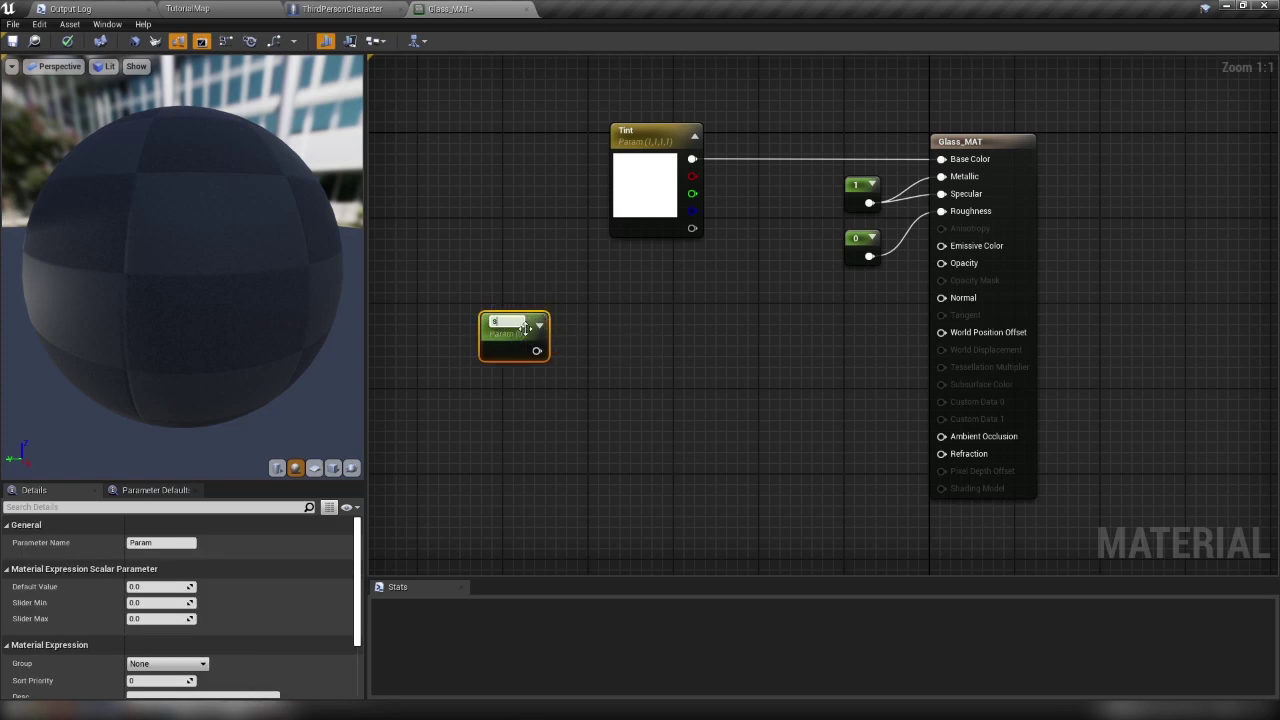
pyautogui.press('BackSpace')
pyautogui.write('Fresnel Exponent')
pyautogui.press('Return')
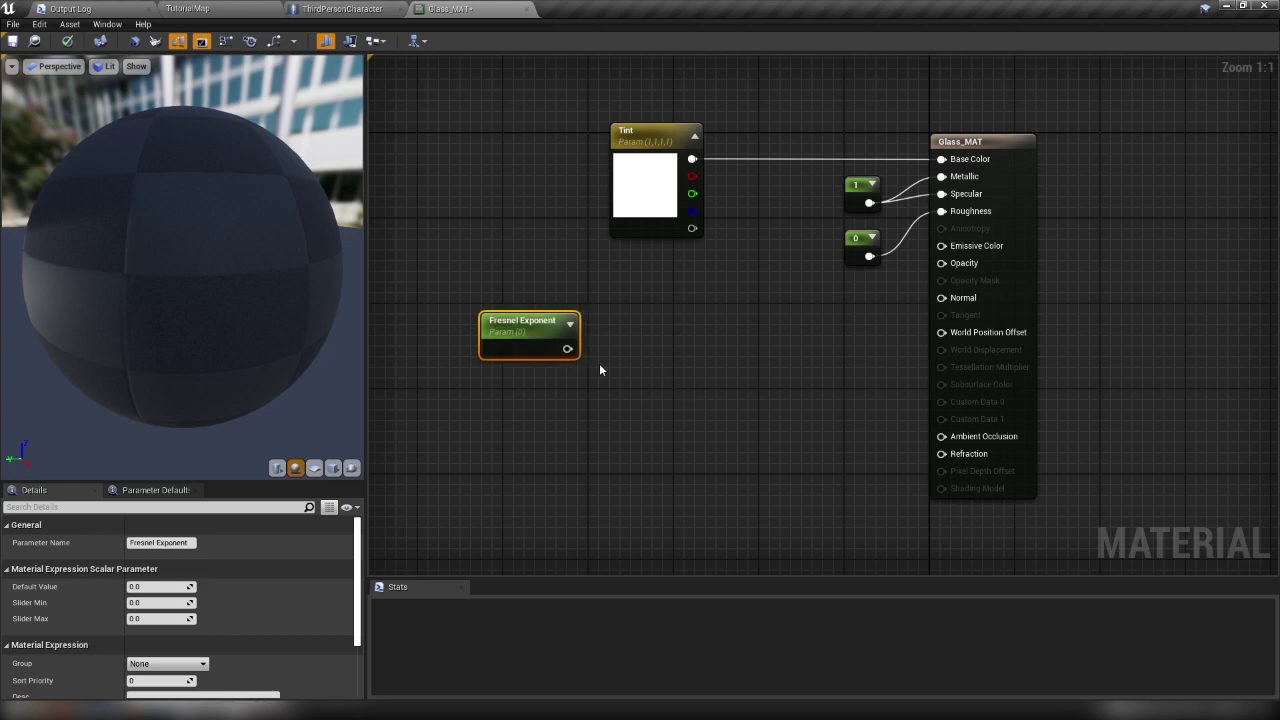
pyautogui.click(623, 349)
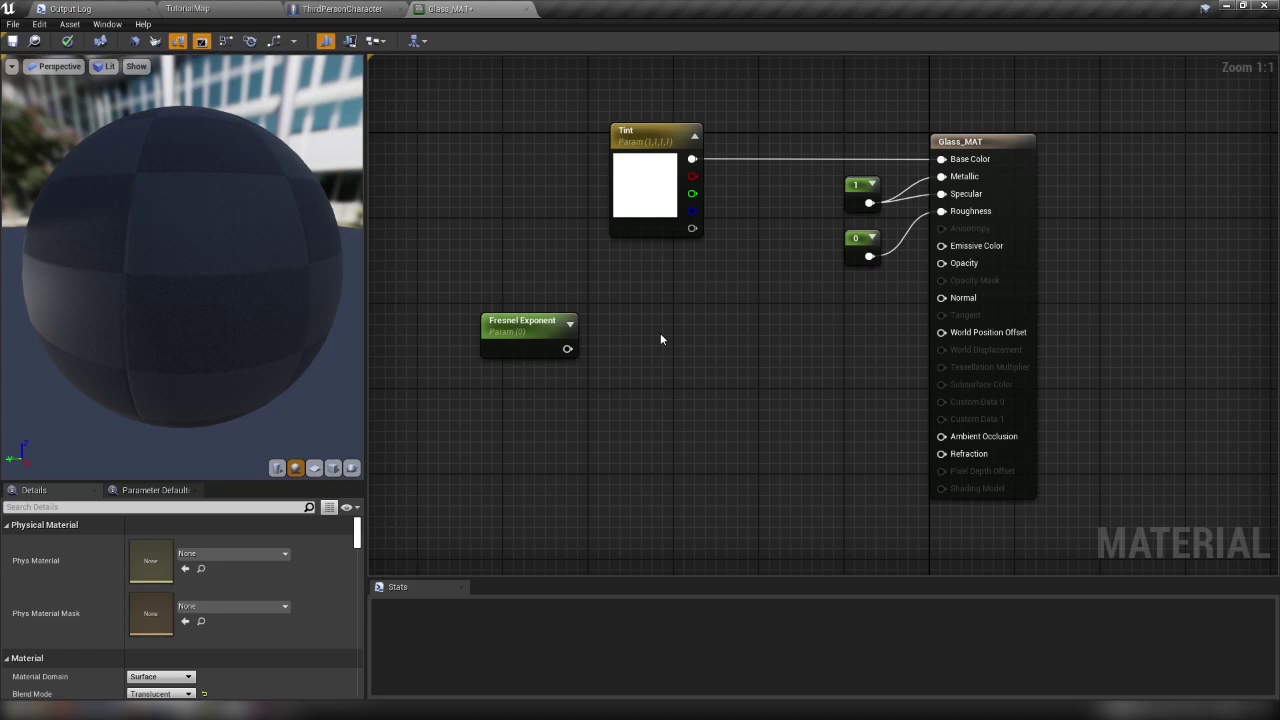
# Add a Fresnel node and connect the Fresnel Exponent parameter to its ExponentIn input.
pyautogui.rightClick(660, 333)
pyautogui.write('fresnel')
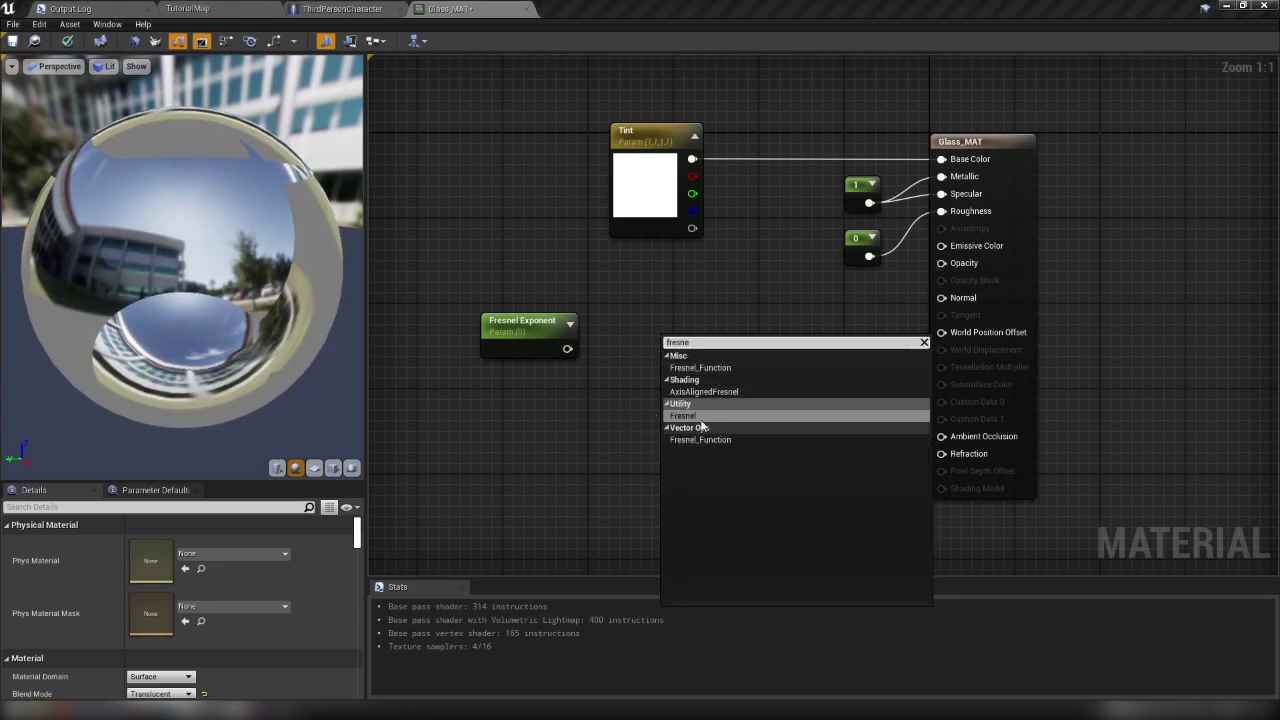
pyautogui.click(697, 416)
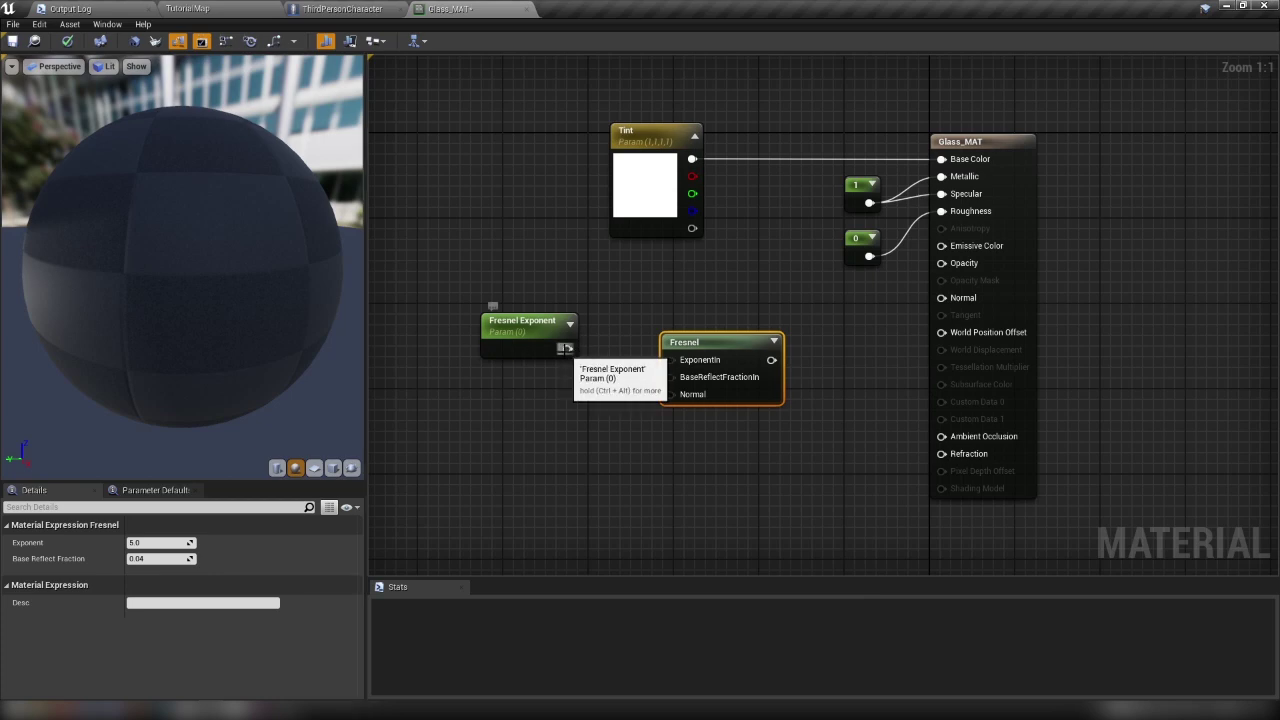
pyautogui.moveTo(567, 348); pyautogui.dragTo(695, 370)
# Set the Fresnel Exponent parameter's default value to 0.5.
pyautogui.click(520, 338)
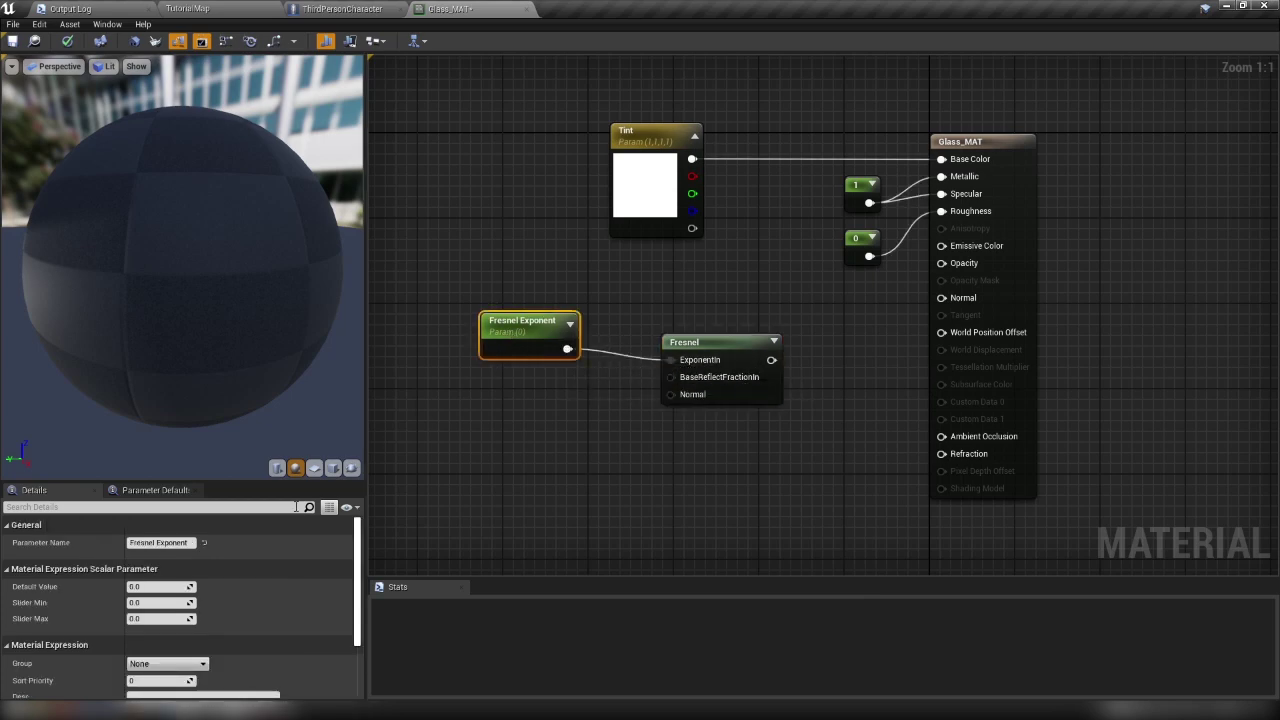
pyautogui.click(173, 587)
pyautogui.write('0.5')
pyautogui.press('Return')
# Connect the Fresnel output to the material's Opacity input and move both Fresnel nodes up beneath the Tint node.
pyautogui.moveTo(771, 359); pyautogui.dragTo(943, 263)
pyautogui.moveTo(719, 351); pyautogui.dragTo(666, 343)
pyautogui.click(669, 424)
pyautogui.moveTo(670, 420); pyautogui.dragTo(456, 315)
pyautogui.click(706, 427)
pyautogui.moveTo(708, 428); pyautogui.dragTo(500, 330)
pyautogui.moveTo(712, 382); pyautogui.dragTo(797, 339)
pyautogui.moveTo(250, 280); pyautogui.dragTo(144, 156)
# Turn off Two Sided for Glass_MAT and inspect the preview sphere from several angles.
pyautogui.click(974, 477)
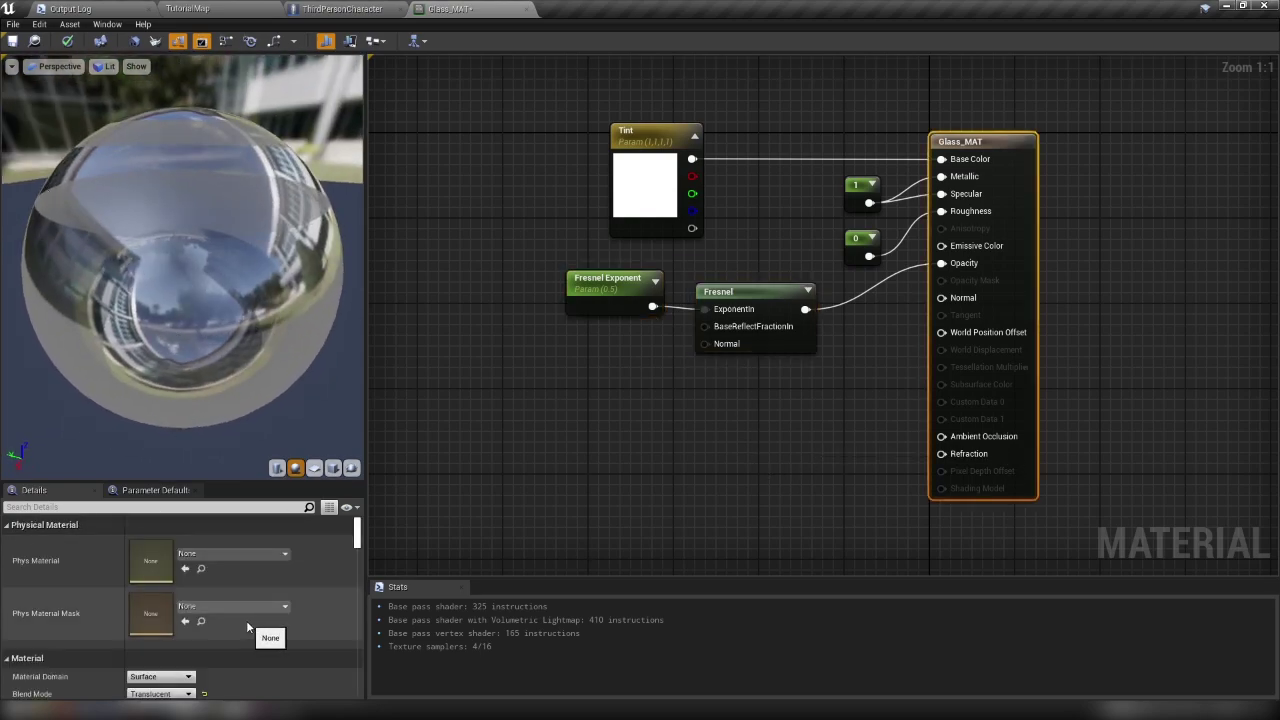
pyautogui.scroll(-2, 108, 646)
pyautogui.click(133, 661)
pyautogui.click(133, 664)
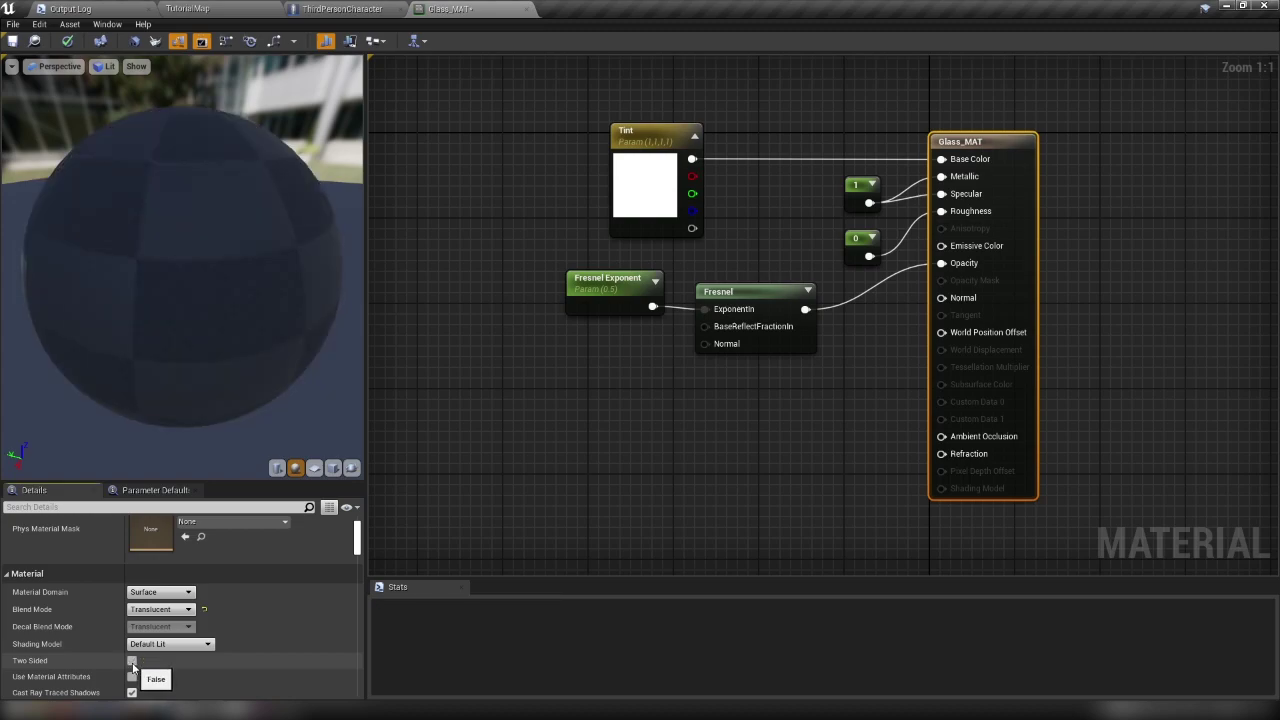
pyautogui.moveTo(246, 308); pyautogui.dragTo(301, 356)
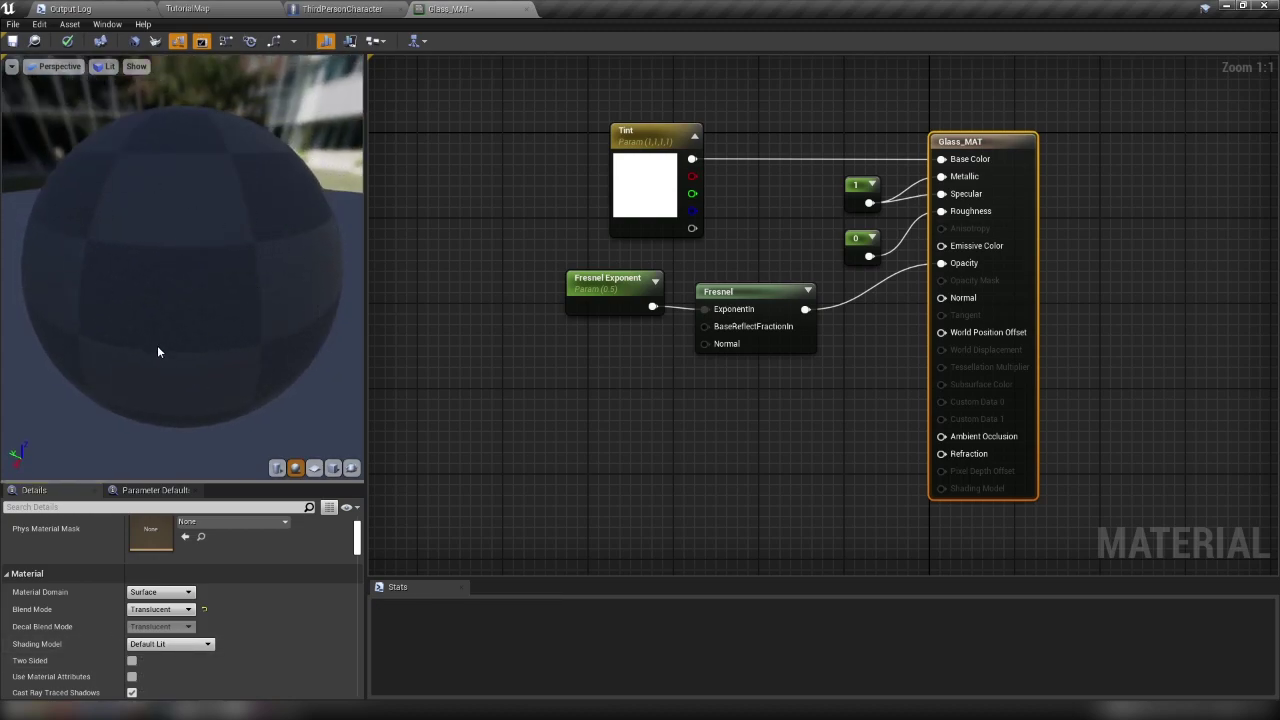
pyautogui.moveTo(159, 351); pyautogui.dragTo(223, 199)
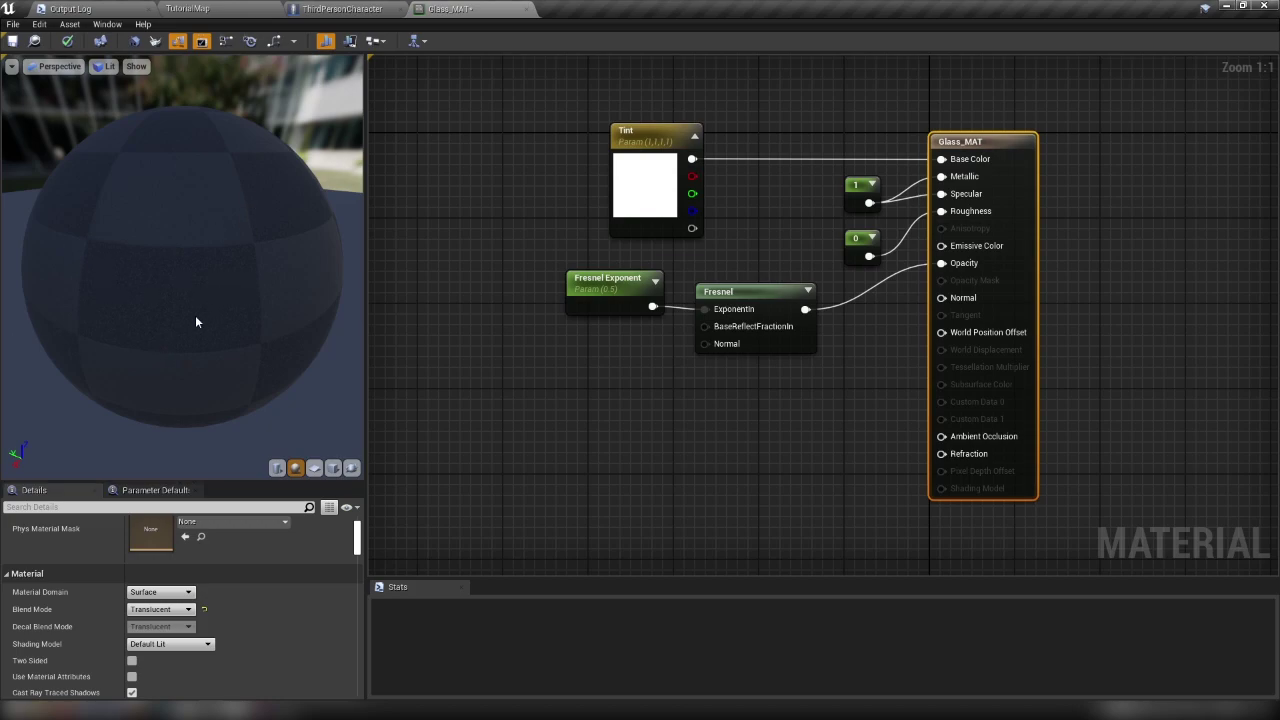
pyautogui.moveTo(196, 318); pyautogui.dragTo(280, 325)
pyautogui.click(555, 397)
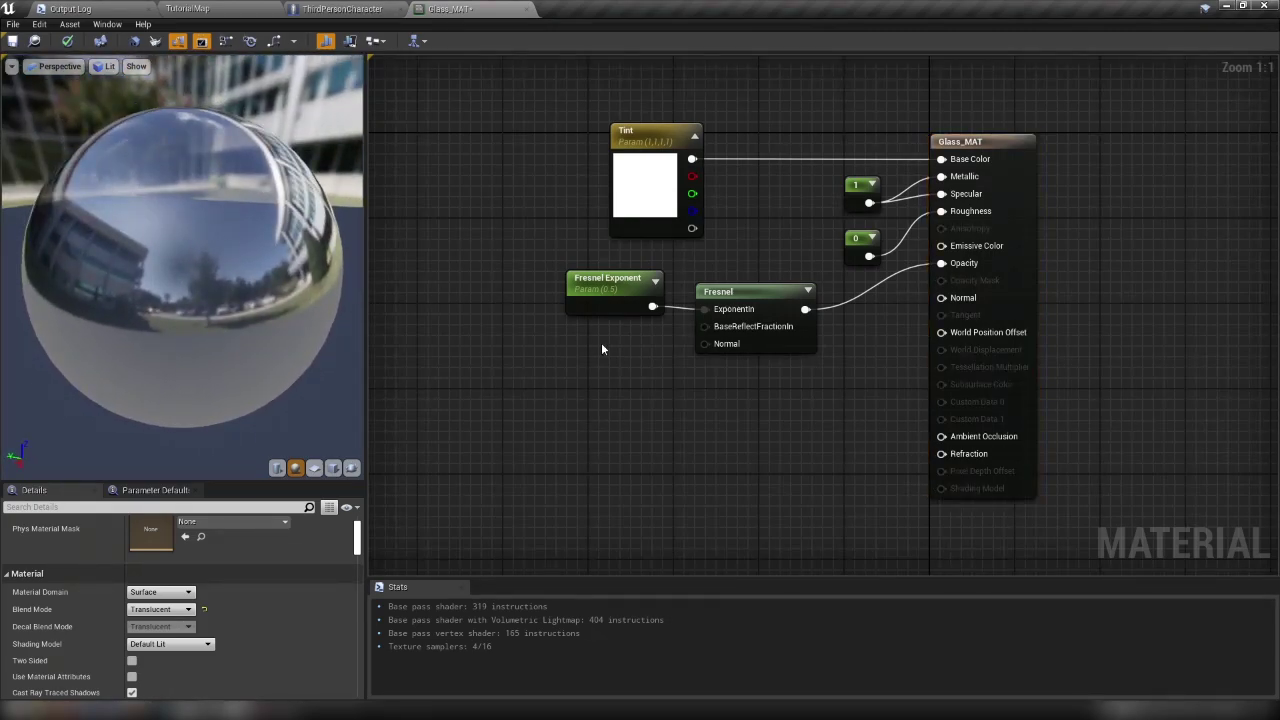
pyautogui.moveTo(183, 287); pyautogui.dragTo(152, 236)
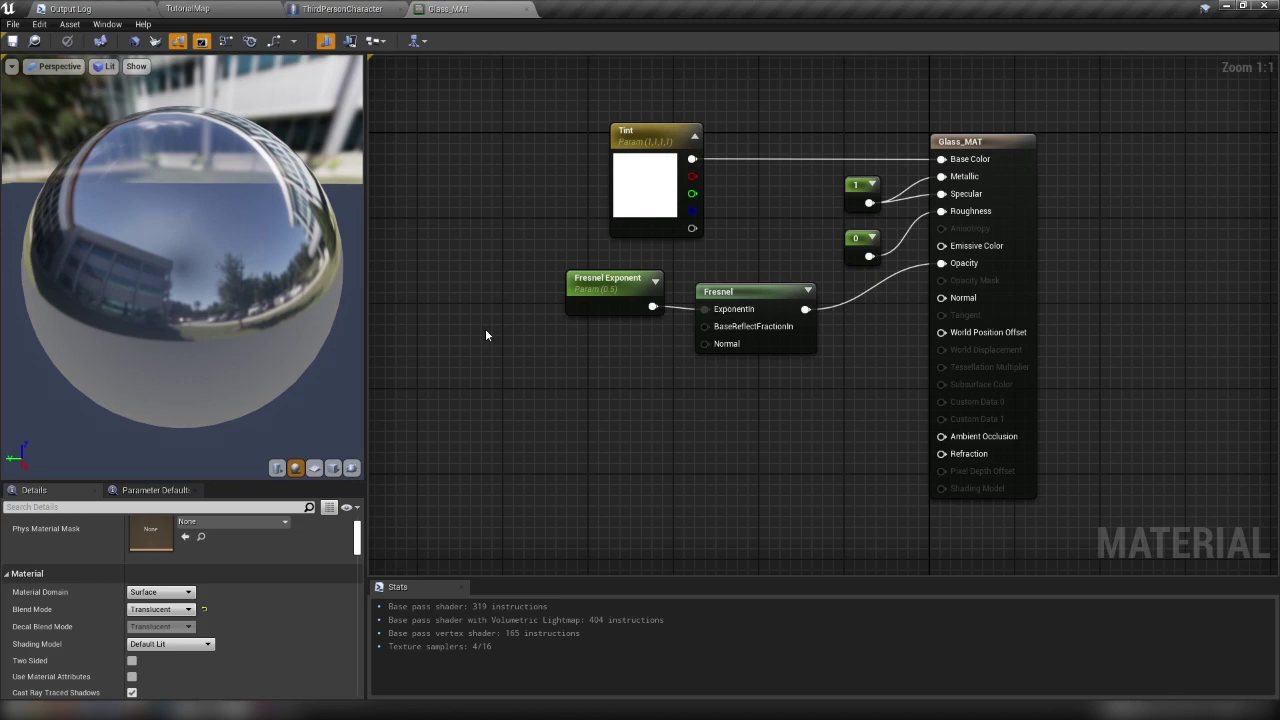
# Go back to the TutorialMap level and create a material instance from Glass_MAT.
pyautogui.click(188, 8)
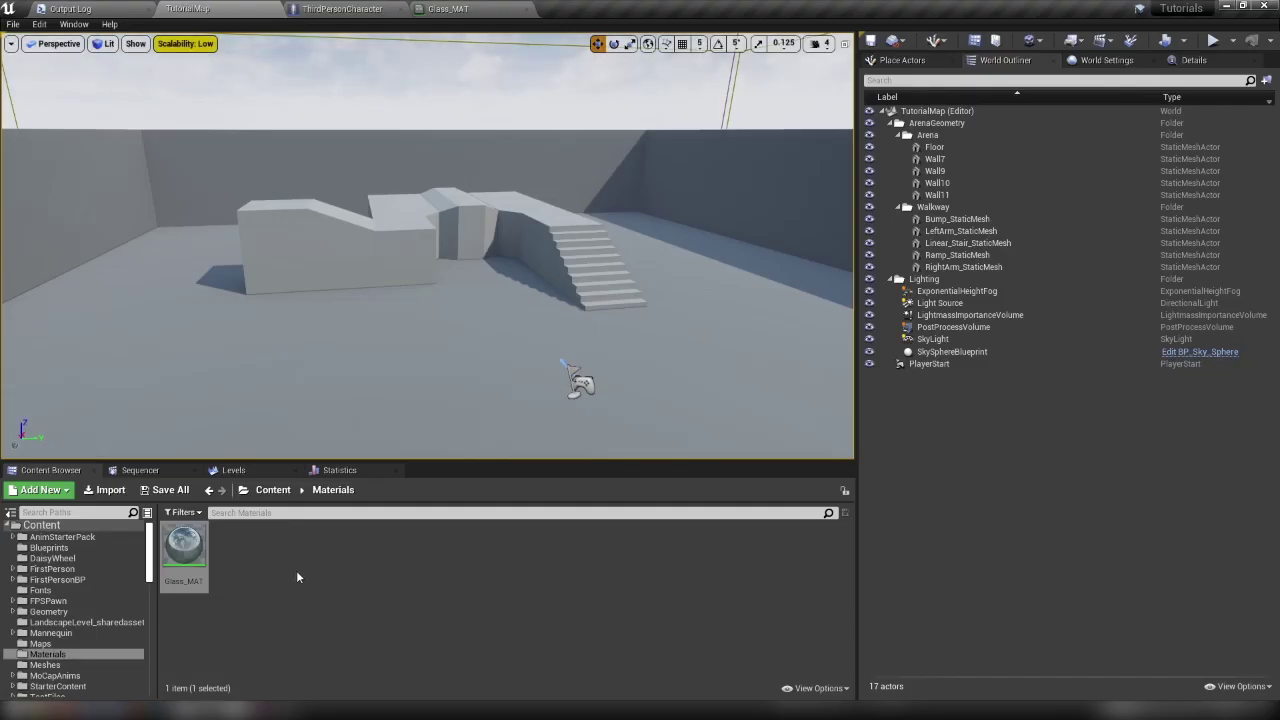
pyautogui.rightClick(184, 546)
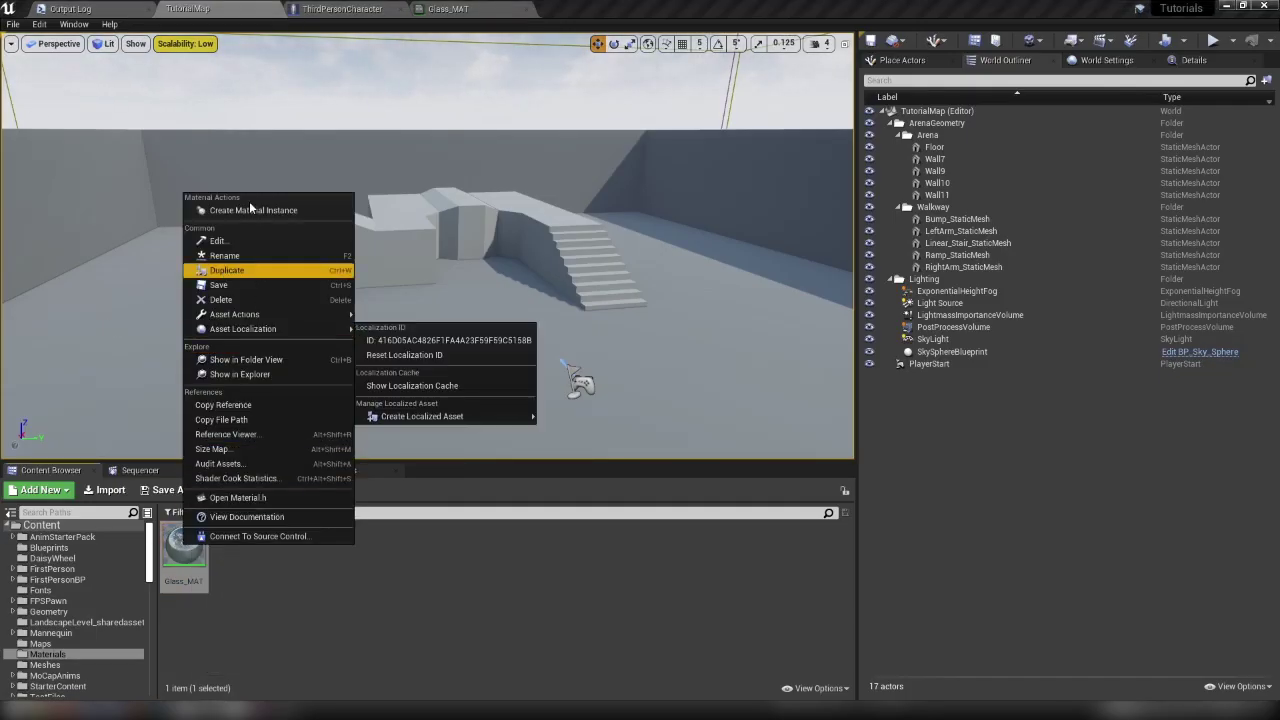
pyautogui.click(242, 211)
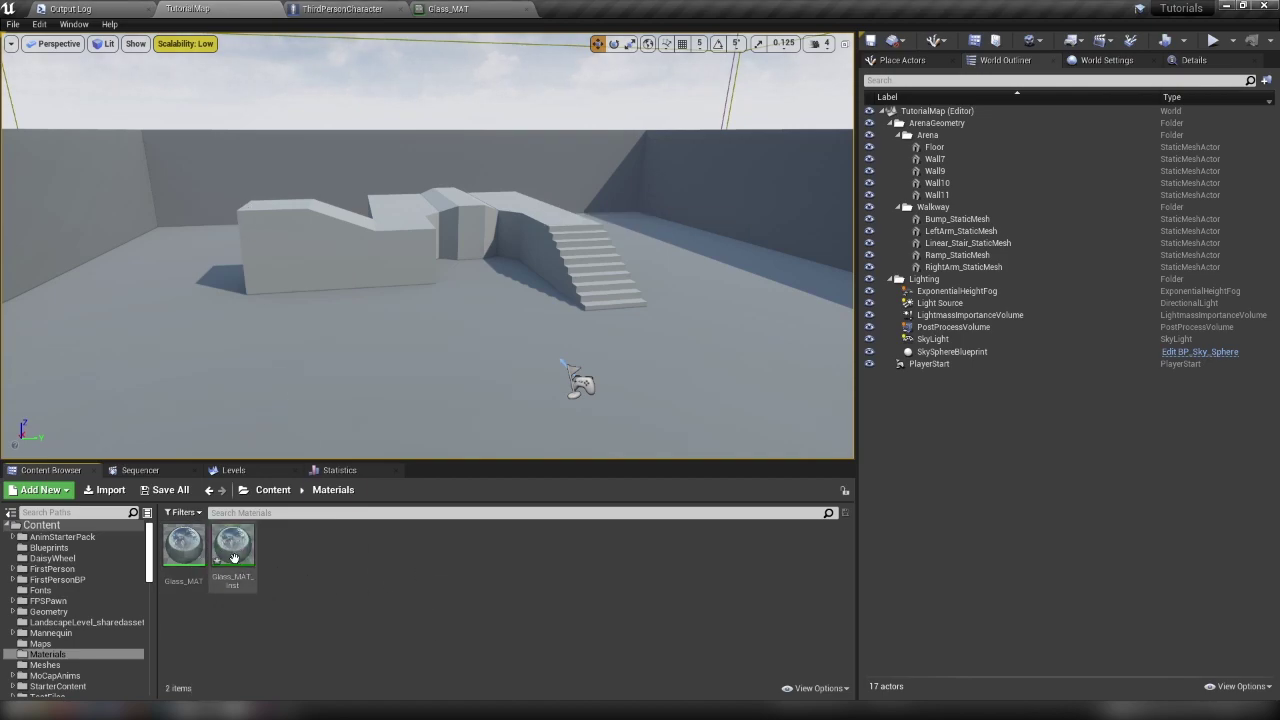
# Place a basic Plane in the open floor area of the level and rotate it upright.
pyautogui.click(902, 60)
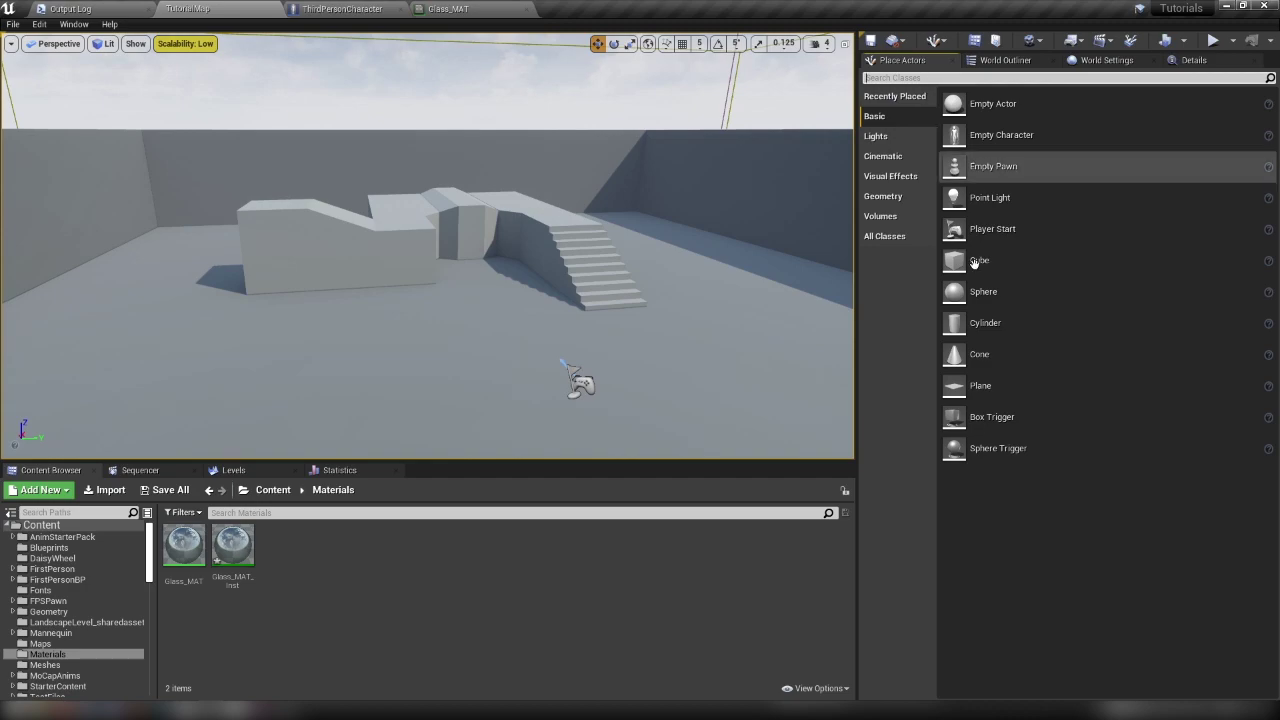
pyautogui.moveTo(980, 385); pyautogui.dragTo(438, 398)
pyautogui.moveTo(437, 352); pyautogui.dragTo(453, 414)
pyautogui.press('e')
pyautogui.press('f')
pyautogui.press('r')
pyautogui.moveTo(448, 309)
pyautogui.keyDown('alt'); pyautogui.mouseDown()
pyautogui.moveTo(580, 312)
pyautogui.moveTo(470, 312)
pyautogui.mouseUp(); pyautogui.keyUp('alt')
# Apply the Glass_MAT_Inst material instance to the upright plane and look at it from both sides.
pyautogui.moveTo(238, 548); pyautogui.dragTo(384, 254)
pyautogui.keyDown('alt'); pyautogui.moveTo(683, 289); pyautogui.dragTo(205, 275); pyautogui.keyUp('alt')
pyautogui.keyDown('alt'); pyautogui.moveTo(744, 298); pyautogui.dragTo(640, 265); pyautogui.keyUp('alt')
pyautogui.keyDown('alt'); pyautogui.moveTo(700, 298); pyautogui.dragTo(560, 298); pyautogui.keyUp('alt')
# Turn on Two Sided in Glass_MAT and save the material.
pyautogui.click(489, 8)
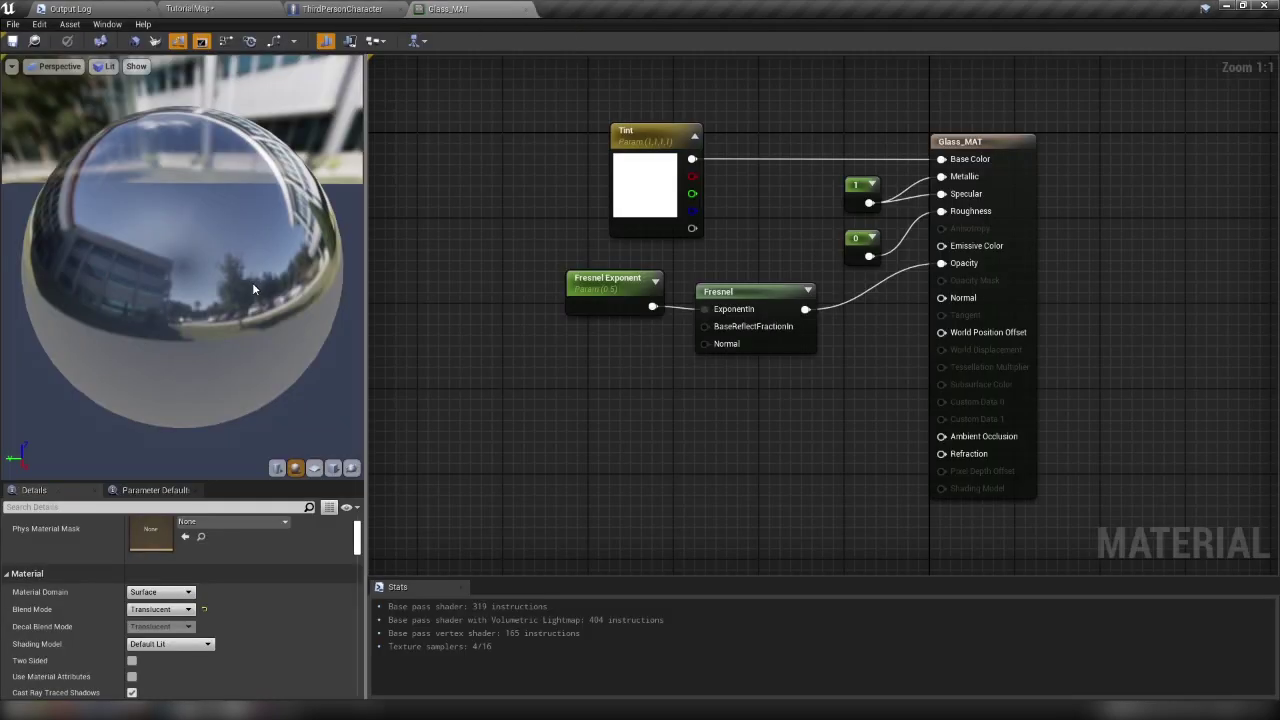
pyautogui.scroll(-1, 140, 660)
pyautogui.click(132, 639)
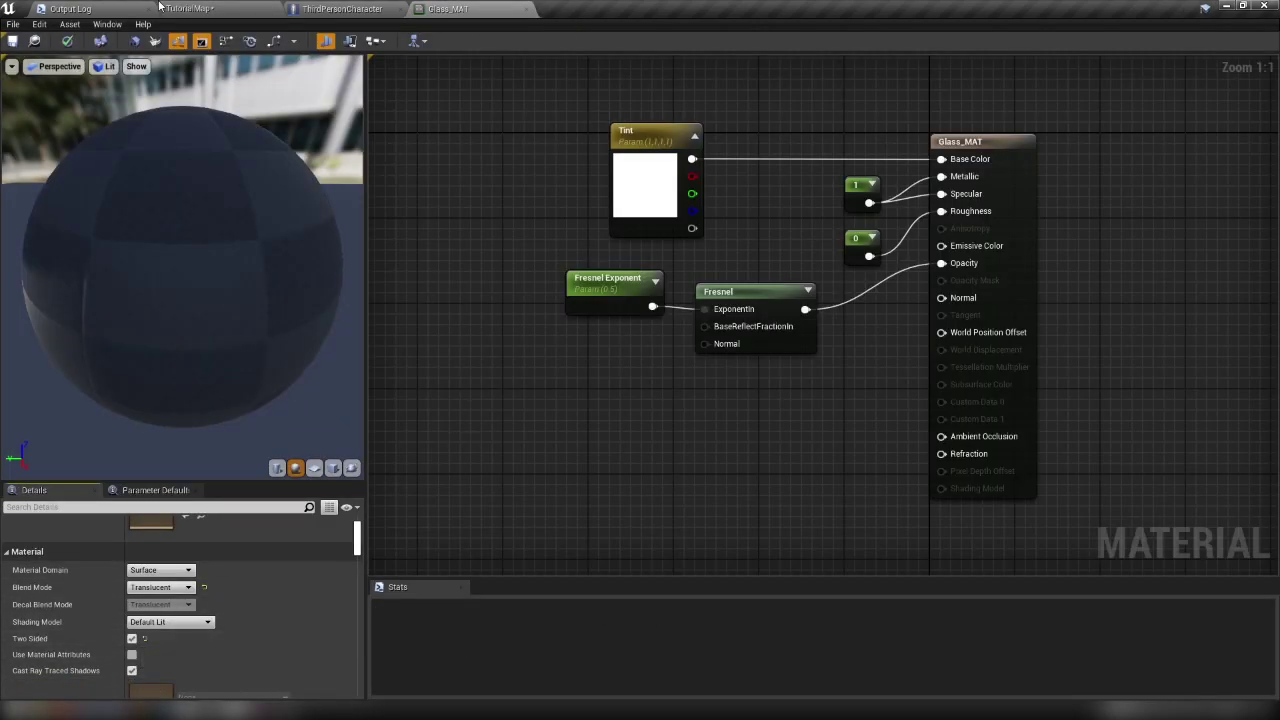
pyautogui.hotkey('ctrl', 's')
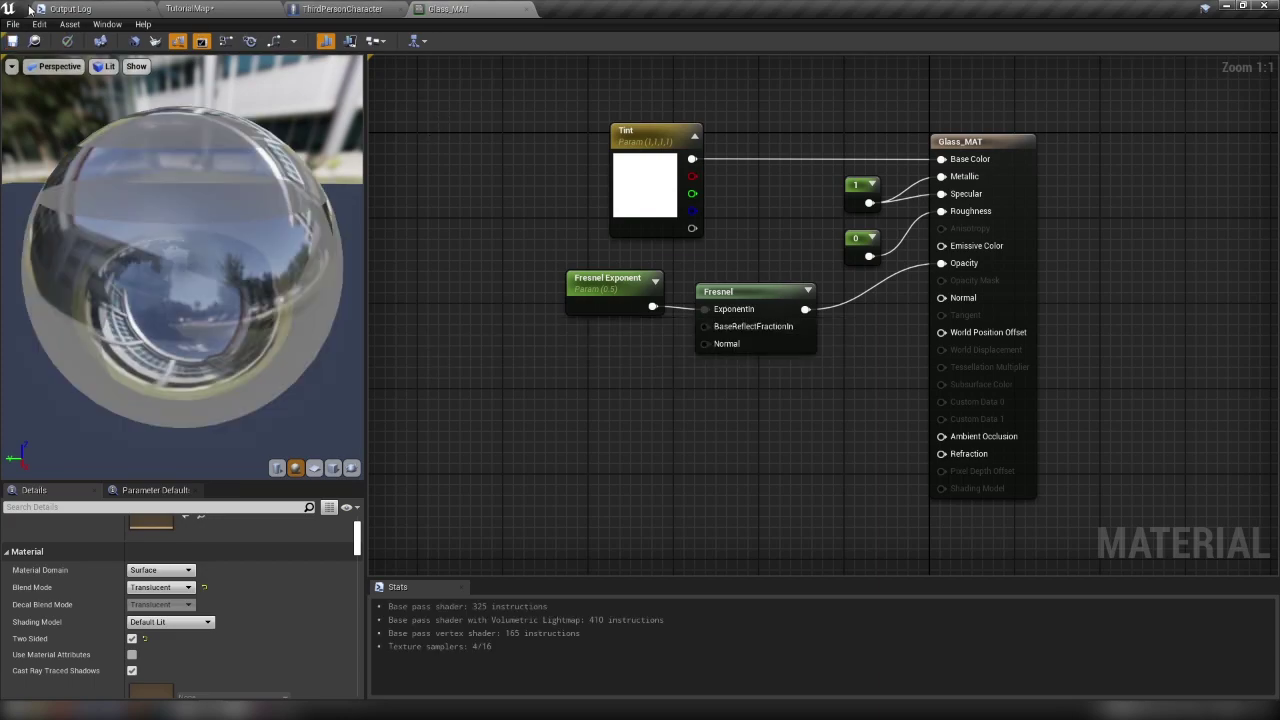
# Open Glass_MAT_Inst beside the level's glass plane and enlarge its window and details area to show the parameters.
pyautogui.click(172, 7)
pyautogui.keyDown('alt'); pyautogui.moveTo(612, 326); pyautogui.dragTo(570, 366); pyautogui.keyUp('alt')
pyautogui.doubleClick(233, 546)
pyautogui.moveTo(1166, 119); pyautogui.dragTo(858, 80)
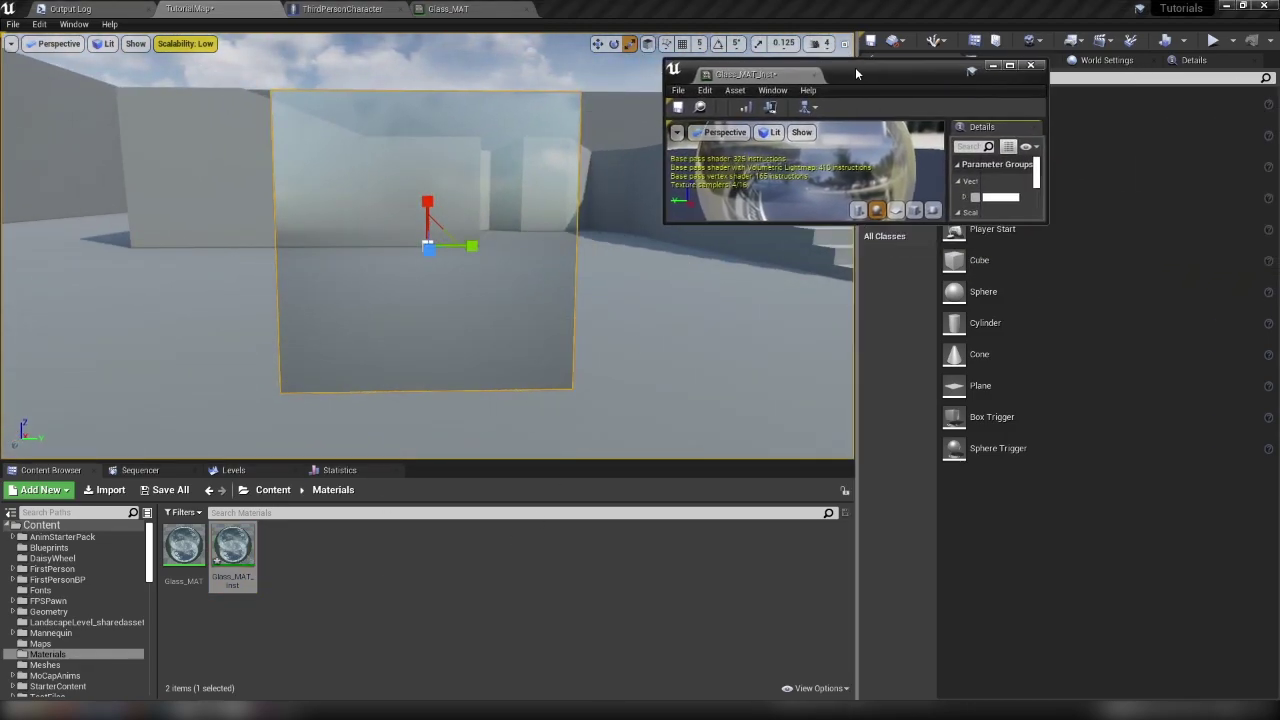
pyautogui.moveTo(1048, 226); pyautogui.dragTo(1178, 596)
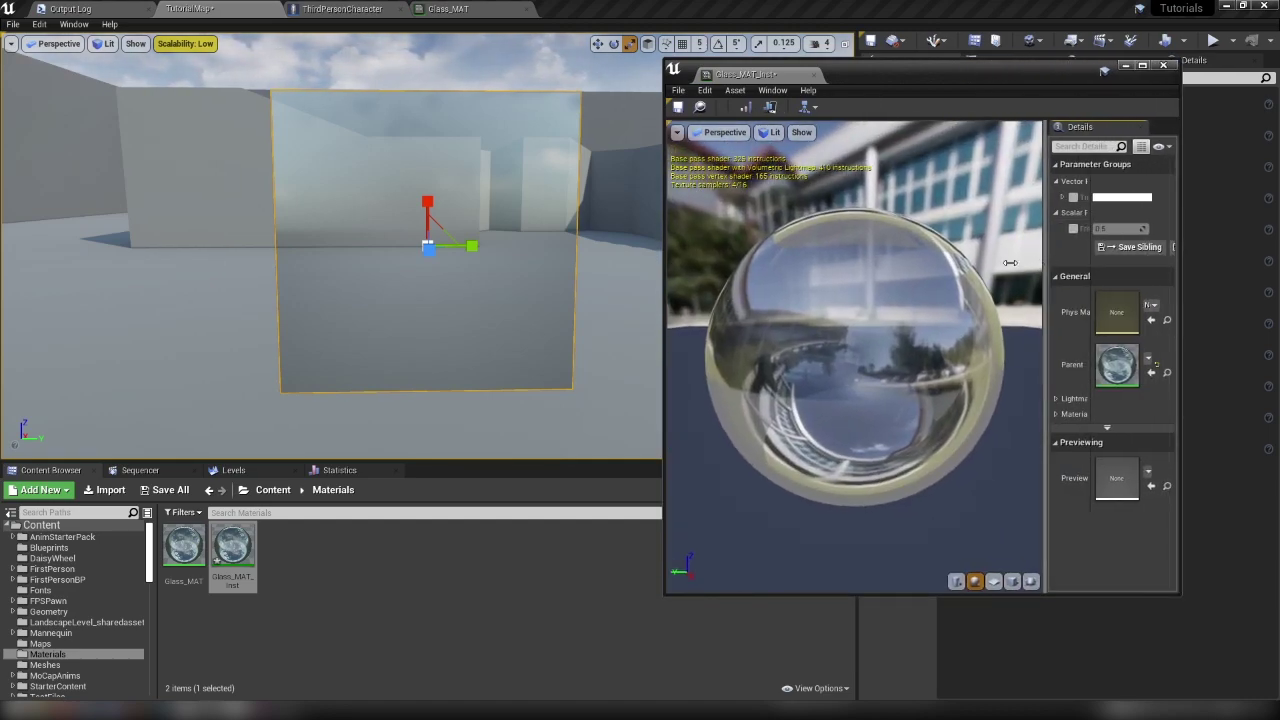
pyautogui.moveTo(1046, 265); pyautogui.dragTo(910, 265)
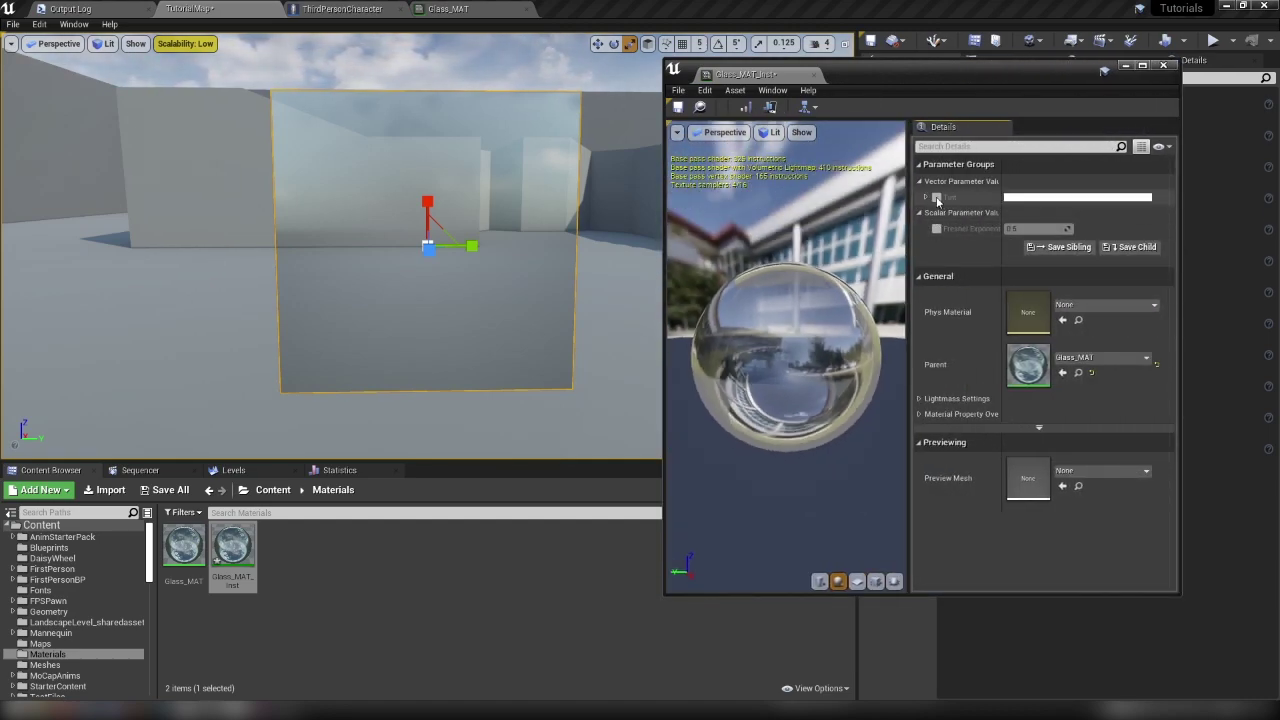
# Override the instance's Tint parameter and try different brightness levels while viewing the glass plane from several angles.
pyautogui.click(1032, 200)
pyautogui.moveTo(934, 316); pyautogui.dragTo(934, 370)
pyautogui.keyDown('alt'); pyautogui.moveTo(550, 303); pyautogui.dragTo(610, 256); pyautogui.keyUp('alt')
pyautogui.moveTo(909, 311); pyautogui.dragTo(934, 247)
pyautogui.keyDown('alt'); pyautogui.moveTo(570, 290); pyautogui.dragTo(625, 288); pyautogui.keyUp('alt')
pyautogui.moveTo(911, 300); pyautogui.dragTo(912, 377)
pyautogui.keyDown('alt'); pyautogui.moveTo(570, 240); pyautogui.dragTo(561, 259); pyautogui.keyUp('alt')
pyautogui.moveTo(940, 277); pyautogui.dragTo(939, 231)
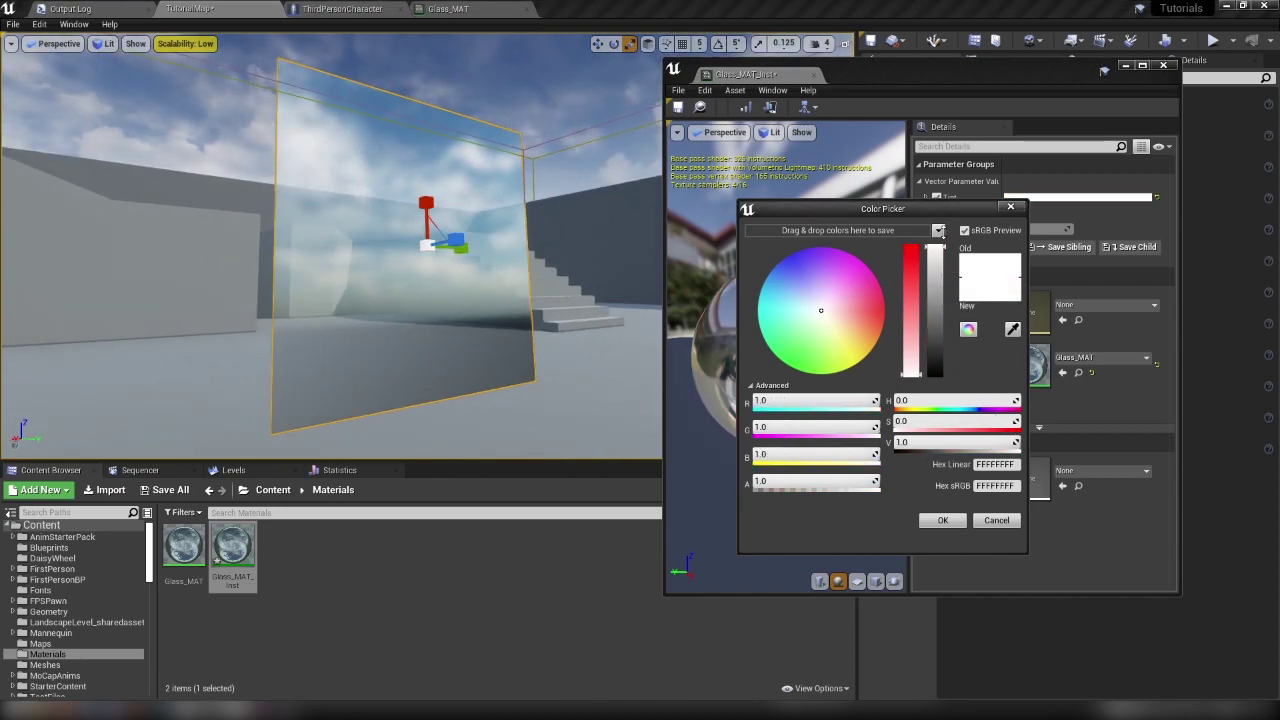
pyautogui.moveTo(587, 239)
pyautogui.keyDown('alt'); pyautogui.mouseDown()
pyautogui.moveTo(600, 140)
pyautogui.moveTo(575, 235)
pyautogui.moveTo(587, 239)
pyautogui.mouseUp(); pyautogui.keyUp('alt')
# Darken the instance's Tint to a neutral grey with a value of 0.15625 and accept the colour.
pyautogui.moveTo(934, 250); pyautogui.dragTo(935, 318)
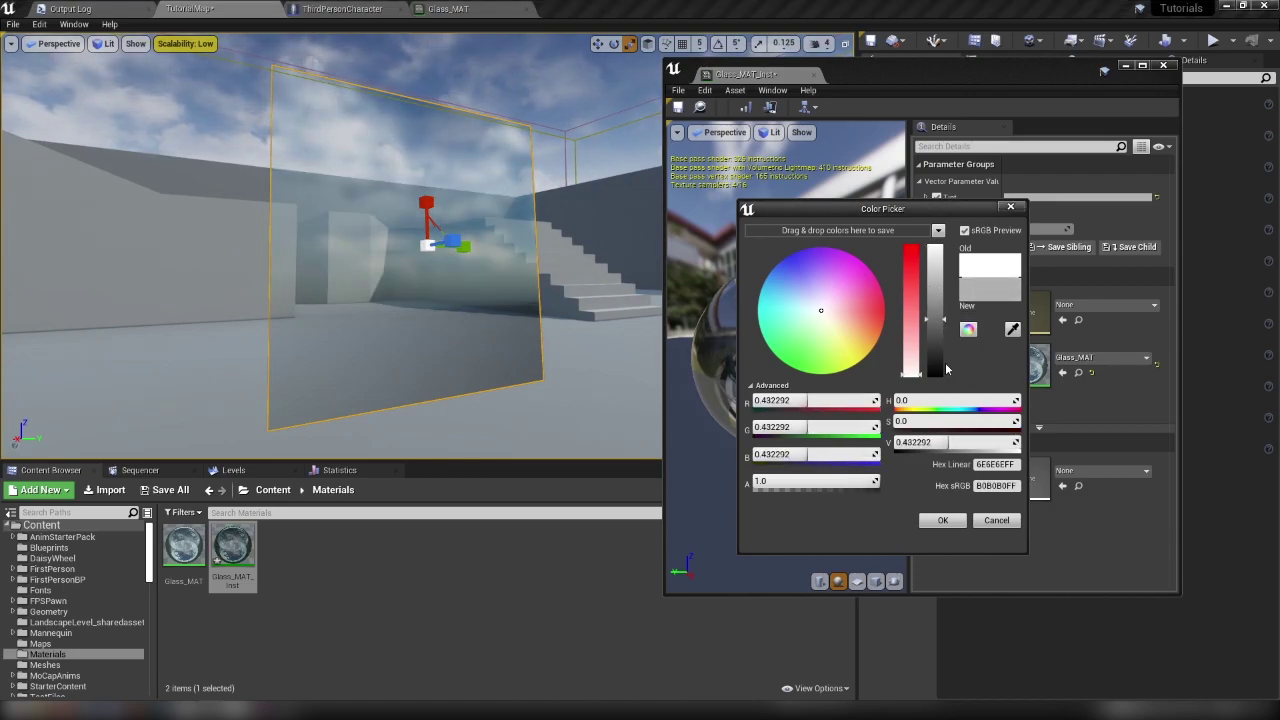
pyautogui.click(940, 356)
pyautogui.keyDown('alt'); pyautogui.moveTo(600, 305); pyautogui.dragTo(535, 292); pyautogui.keyUp('alt')
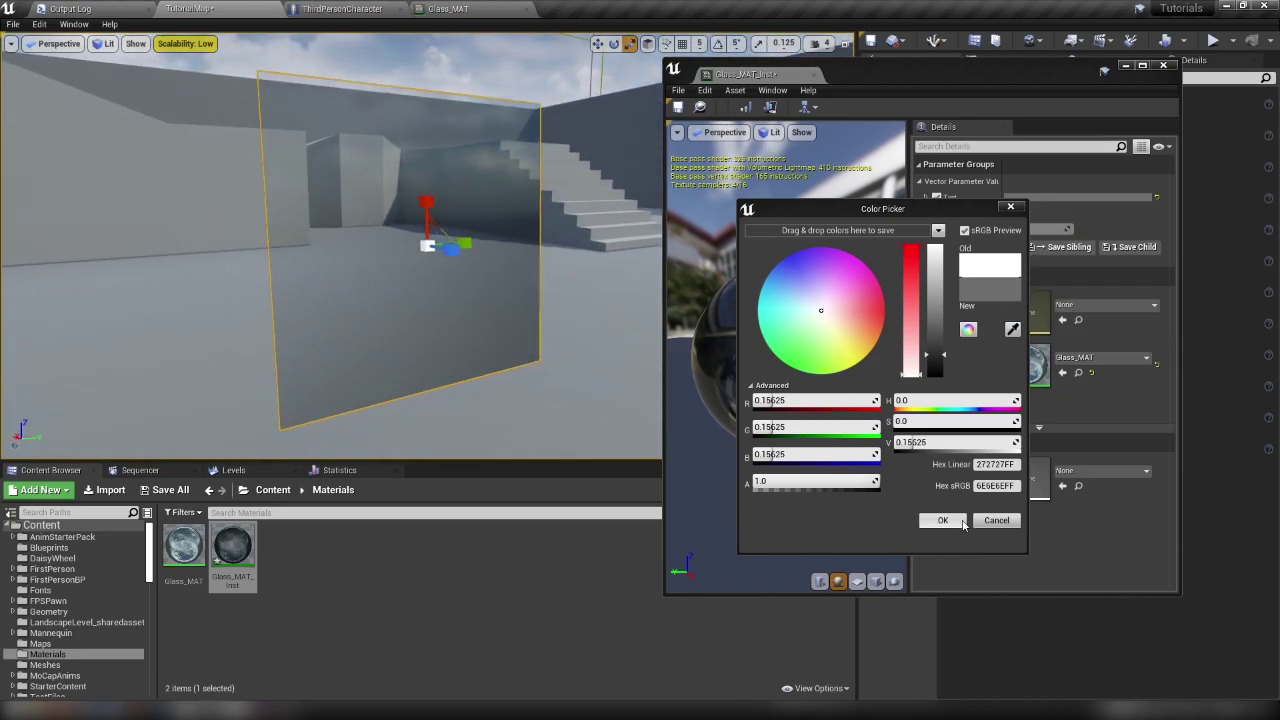
pyautogui.click(962, 522)
# Override the instance's Fresnel Exponent, raise it to about 2.45, and view the plane from another angle.
pyautogui.click(935, 229)
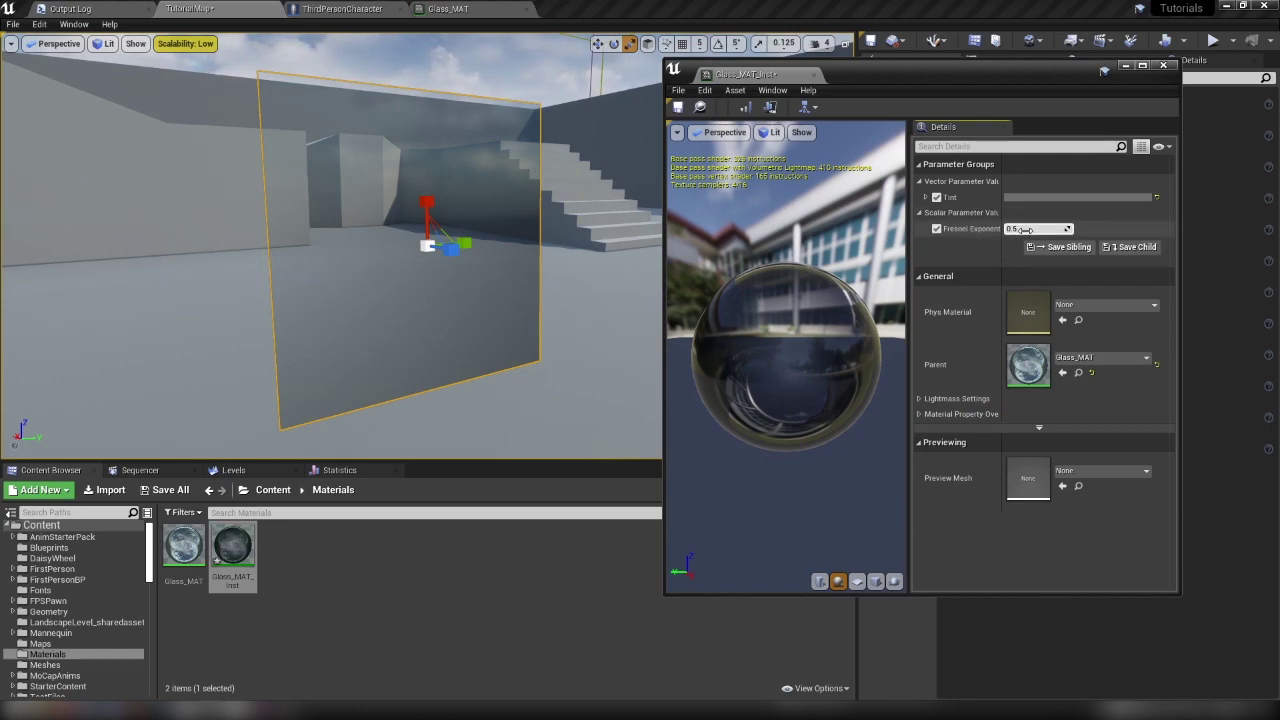
pyautogui.moveTo(1025, 229); pyautogui.dragTo(965, 238)
pyautogui.keyDown('alt'); pyautogui.moveTo(455, 287); pyautogui.dragTo(410, 300); pyautogui.keyUp('alt')
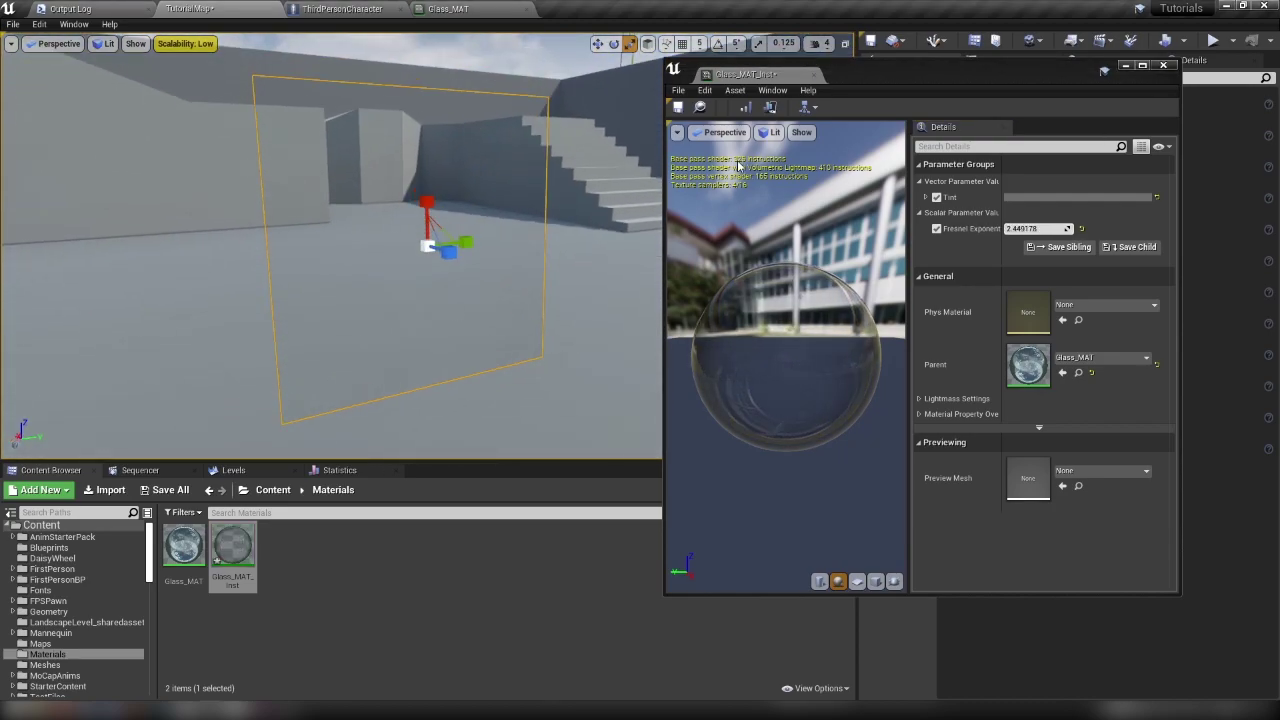
# In Glass_MAT, add a scalar parameter named Refraction and connect it to the material's Refraction input.
pyautogui.click(448, 8)
pyautogui.moveTo(904, 74); pyautogui.dragTo(1279, 122)
pyautogui.moveTo(949, 457); pyautogui.dragTo(687, 348, button='right')
pyautogui.click(691, 363)
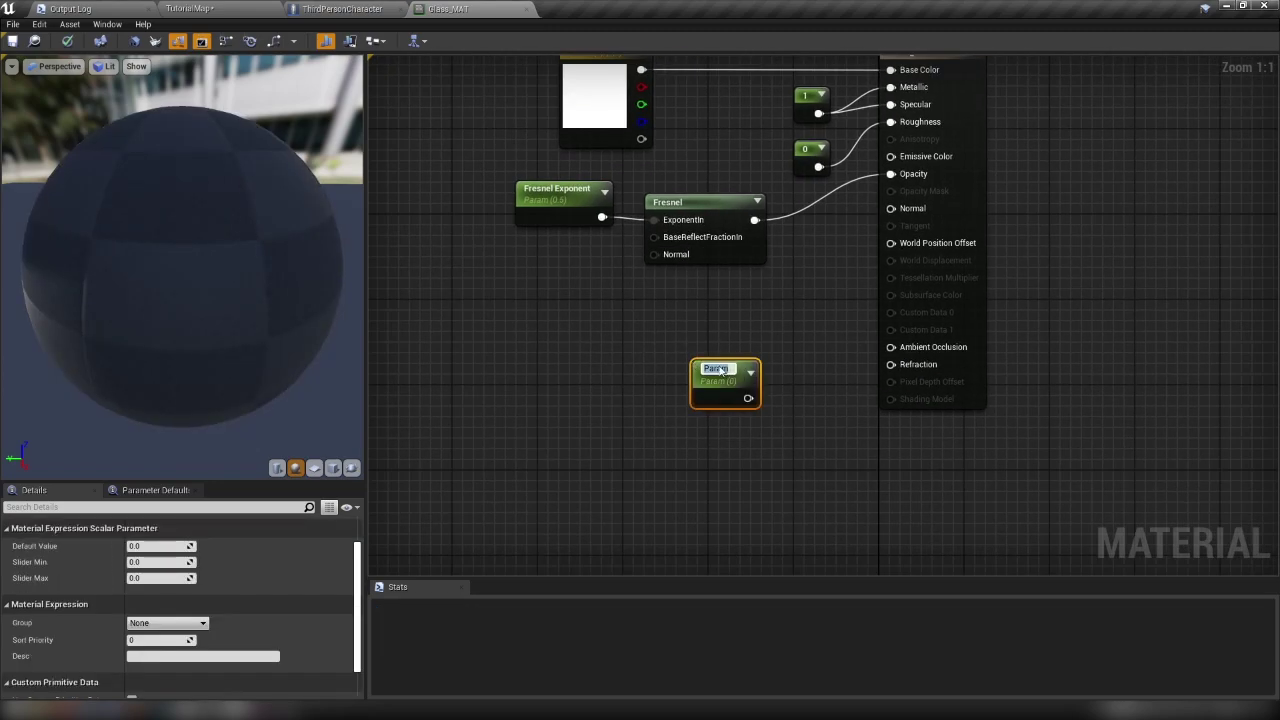
pyautogui.write('Refraction')
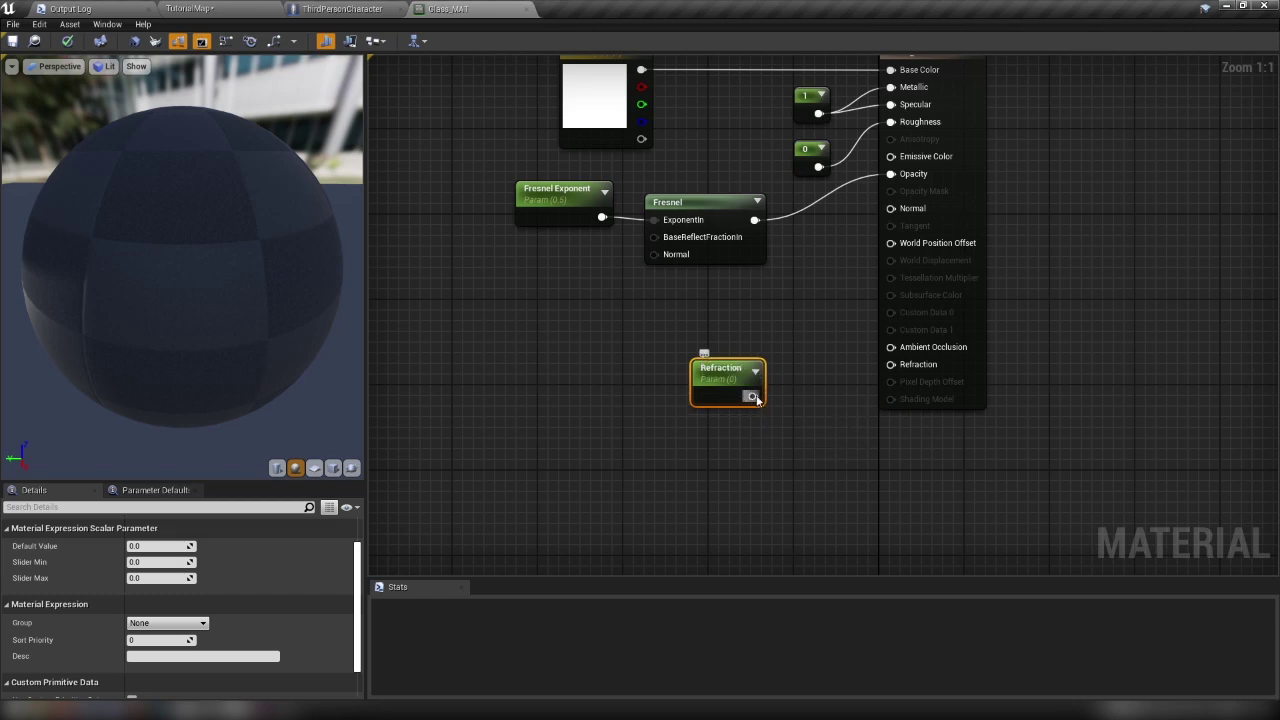
pyautogui.moveTo(900, 372); pyautogui.dragTo(900, 368)
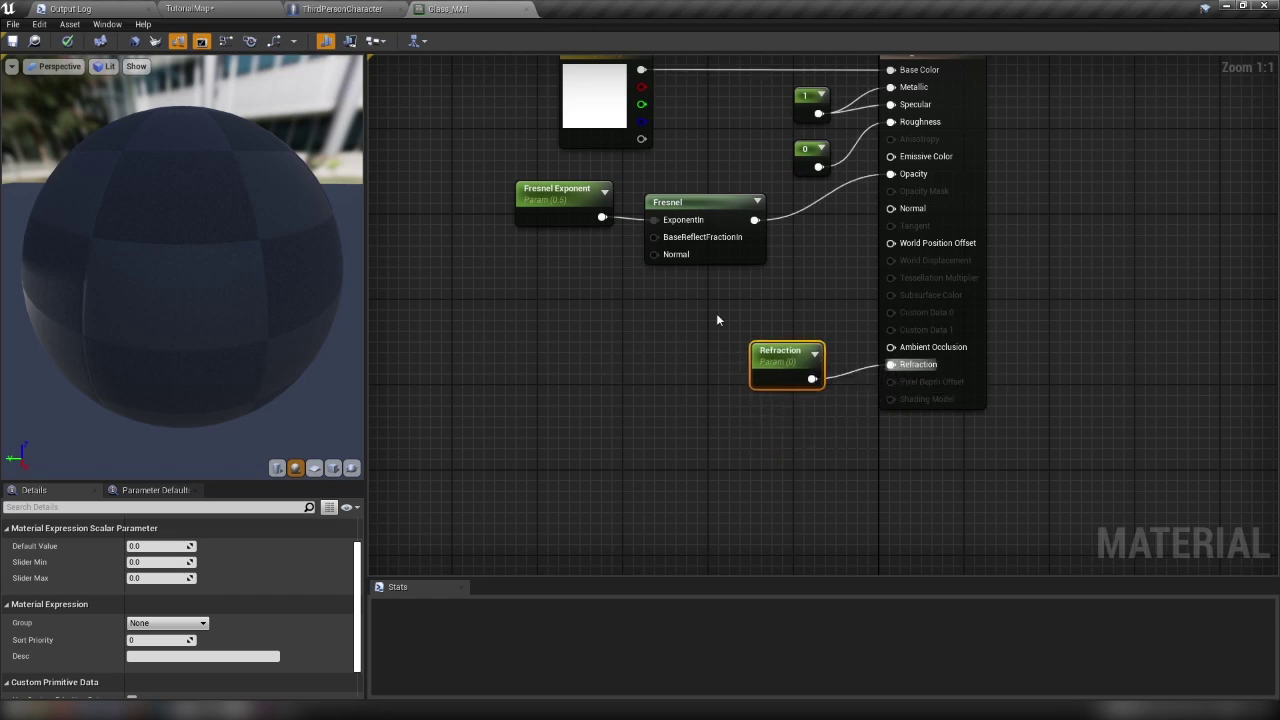
pyautogui.press('Home')
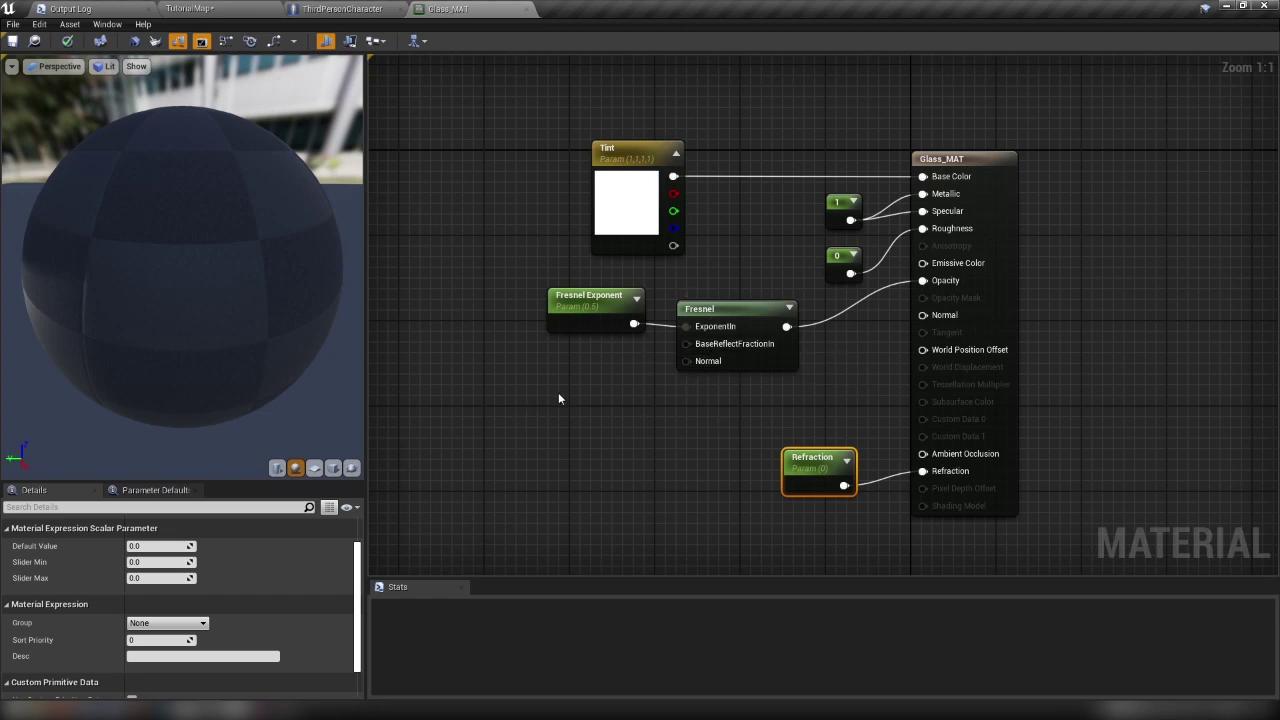
pyautogui.click(533, 406)
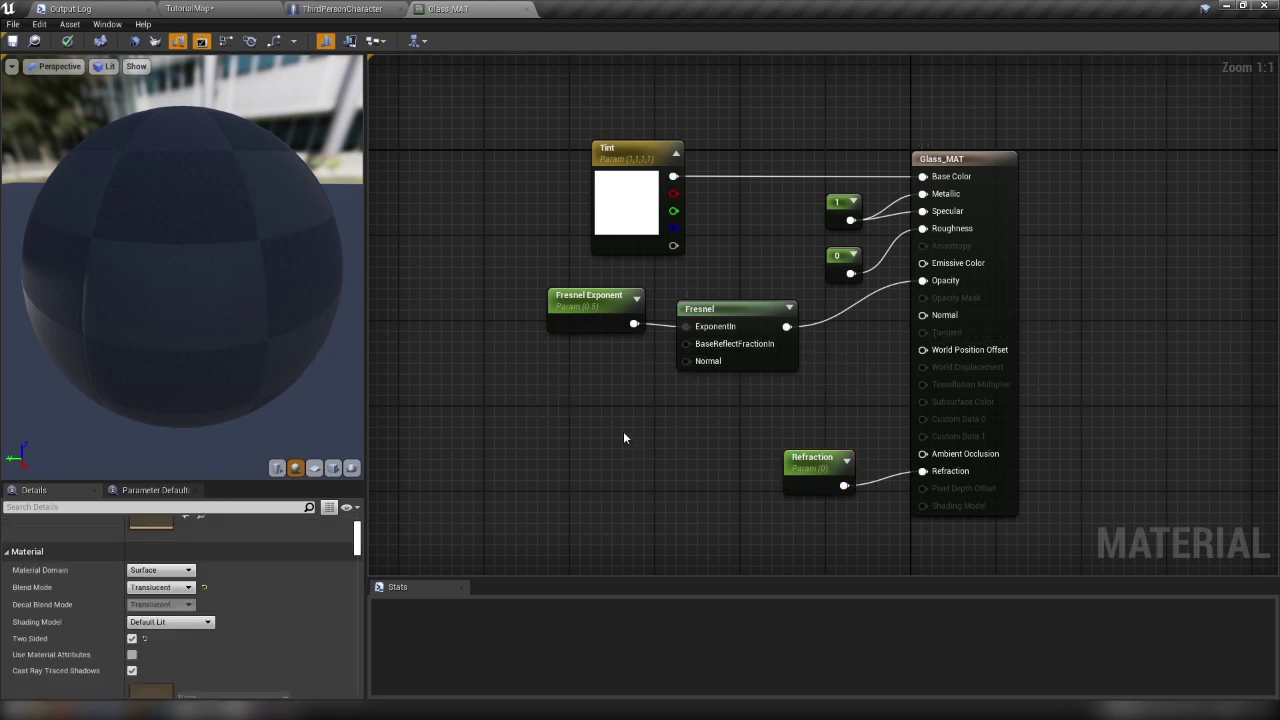
pyautogui.moveTo(227, 257); pyautogui.dragTo(150, 255)
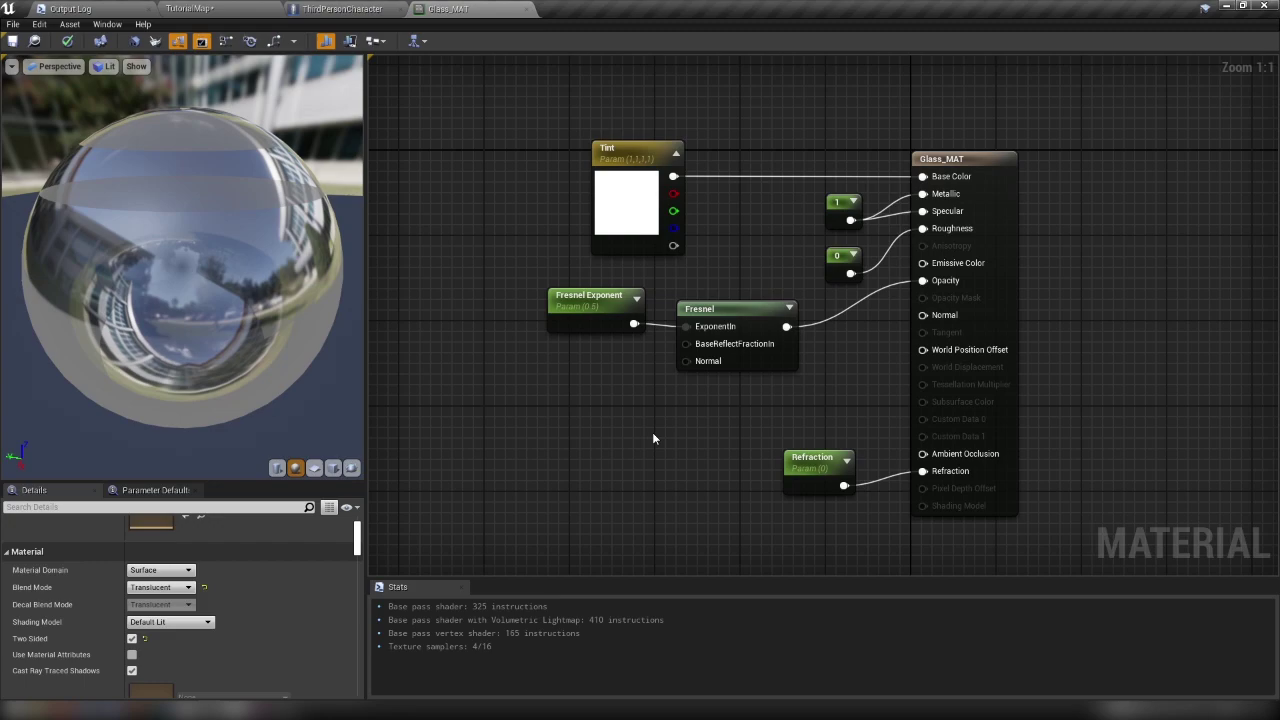
# Add a Texture Sample node using the OrangePeel_M texture below the Fresnel nodes, and examine the texture in its own editor.
pyautogui.click(538, 434)
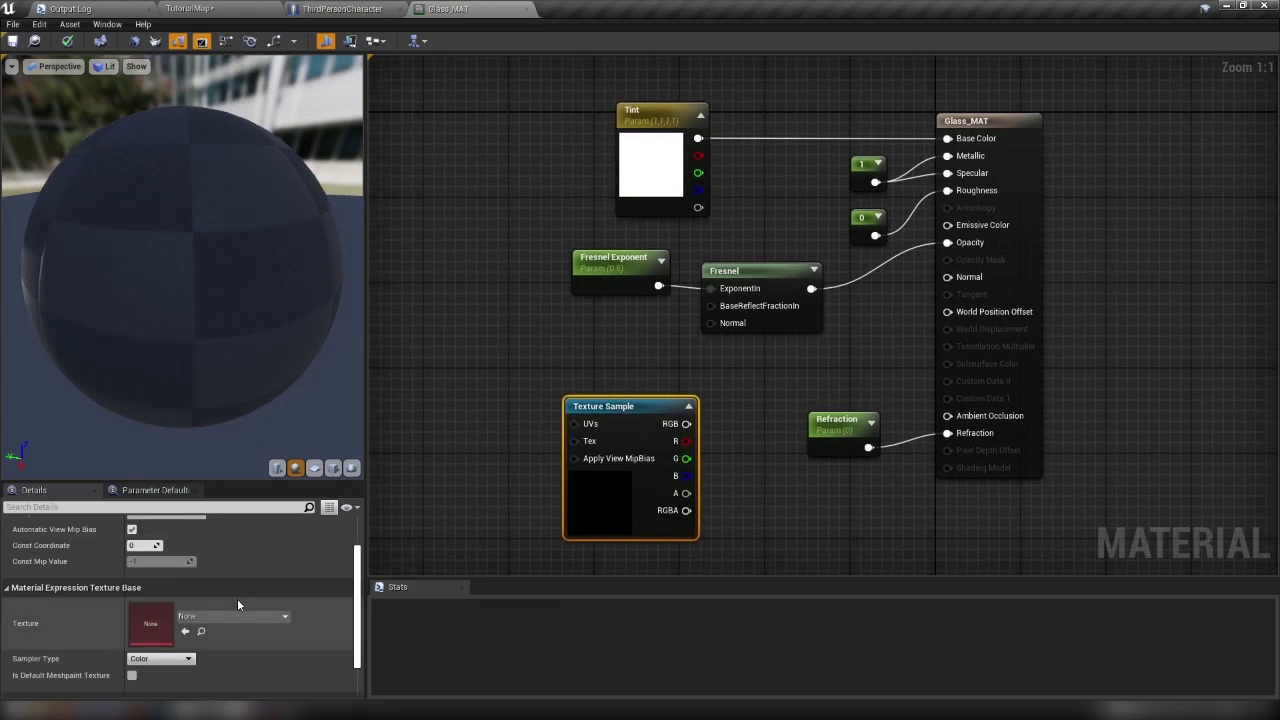
pyautogui.click(228, 616)
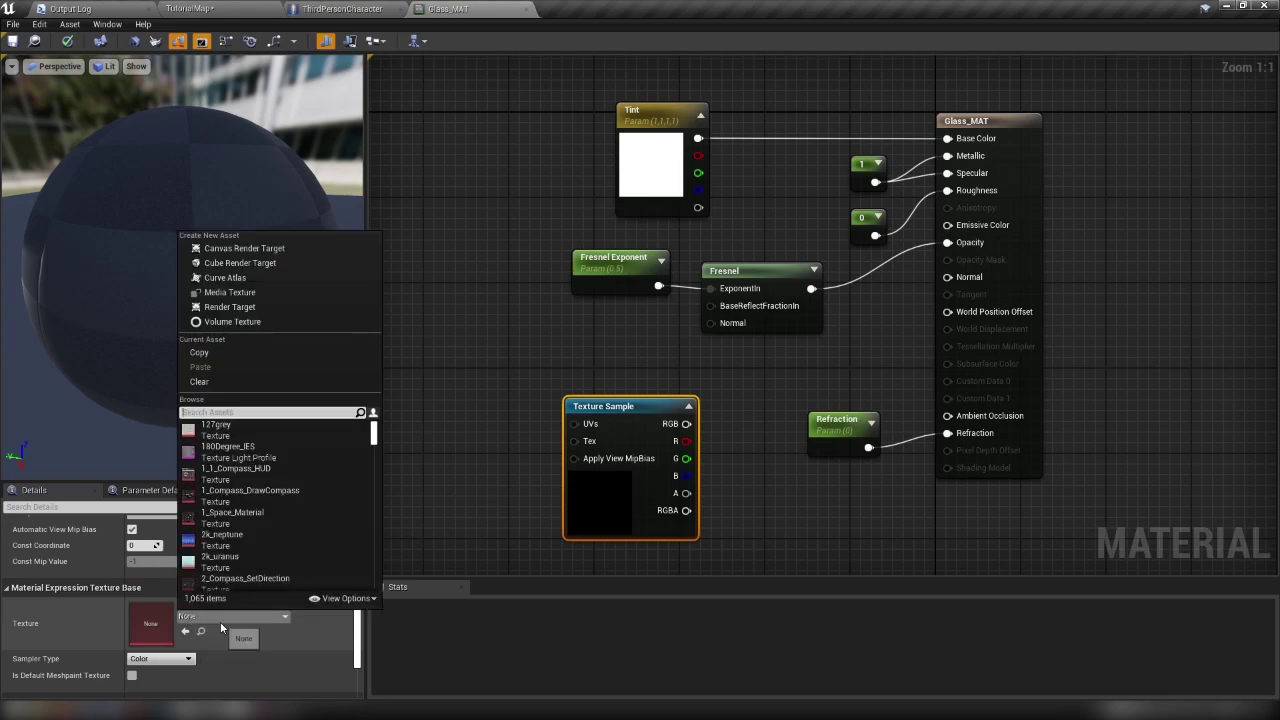
pyautogui.write('orange')
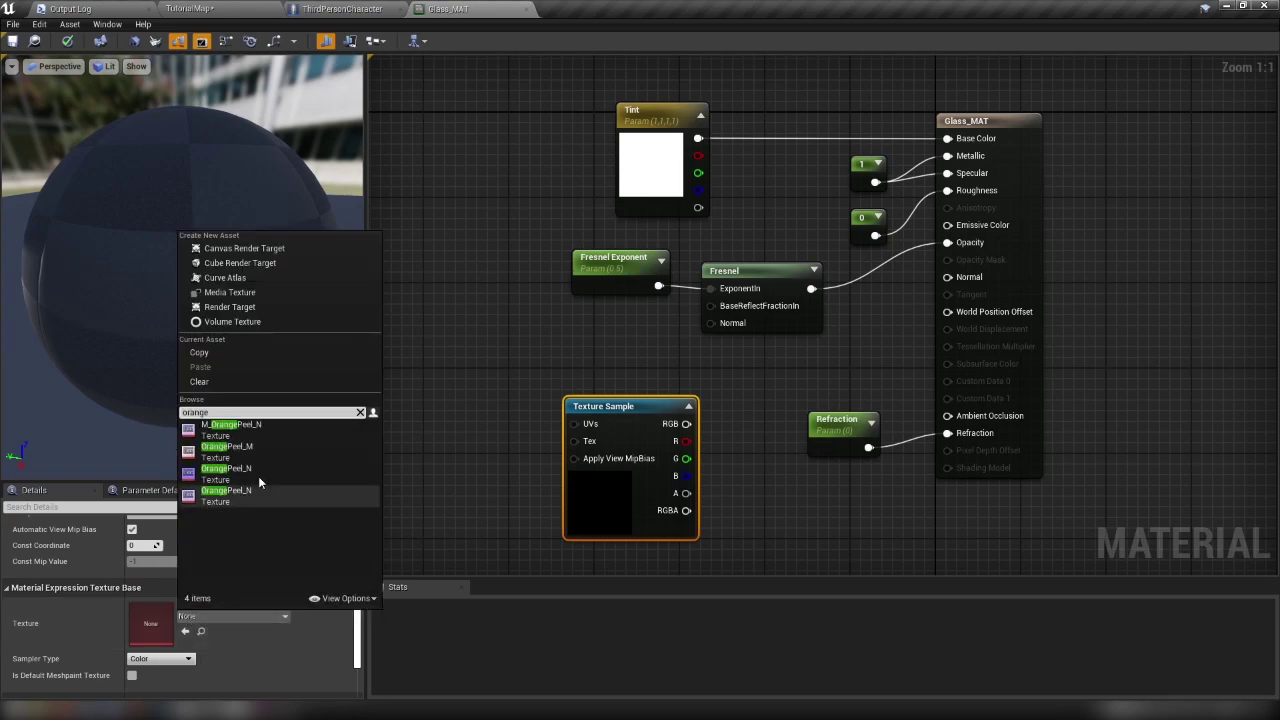
pyautogui.click(242, 453)
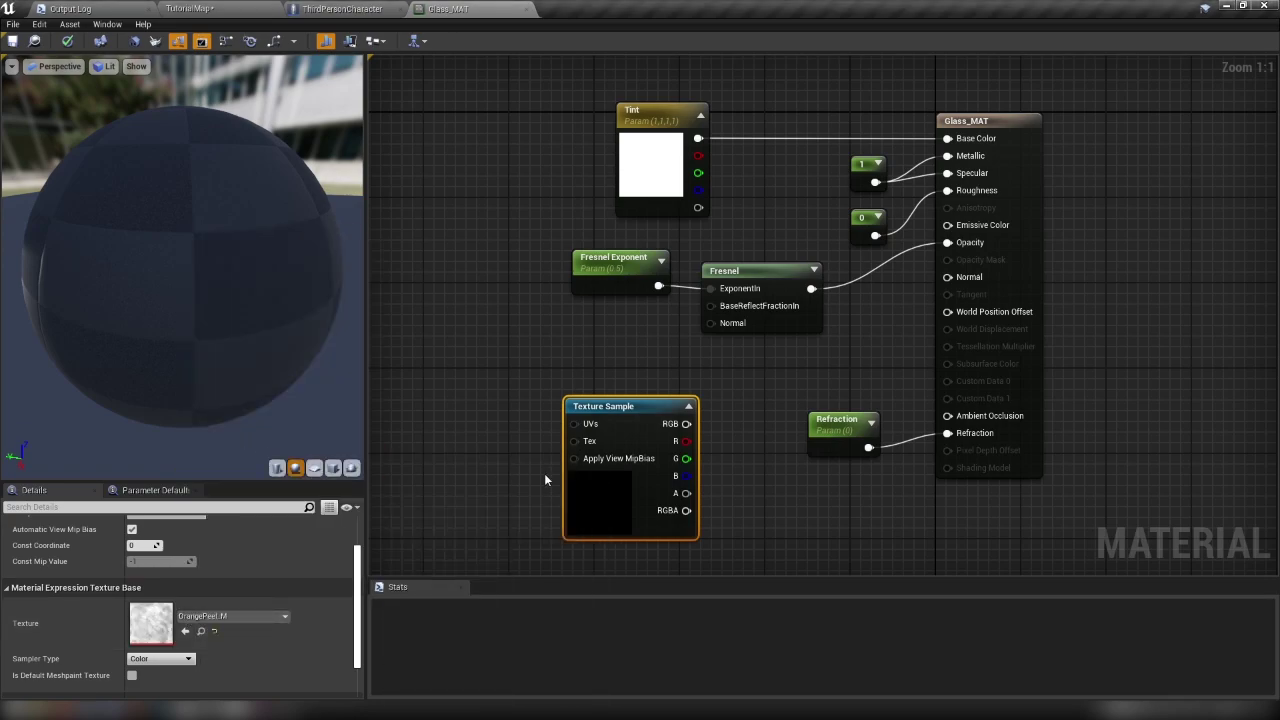
pyautogui.moveTo(634, 509); pyautogui.dragTo(609, 476)
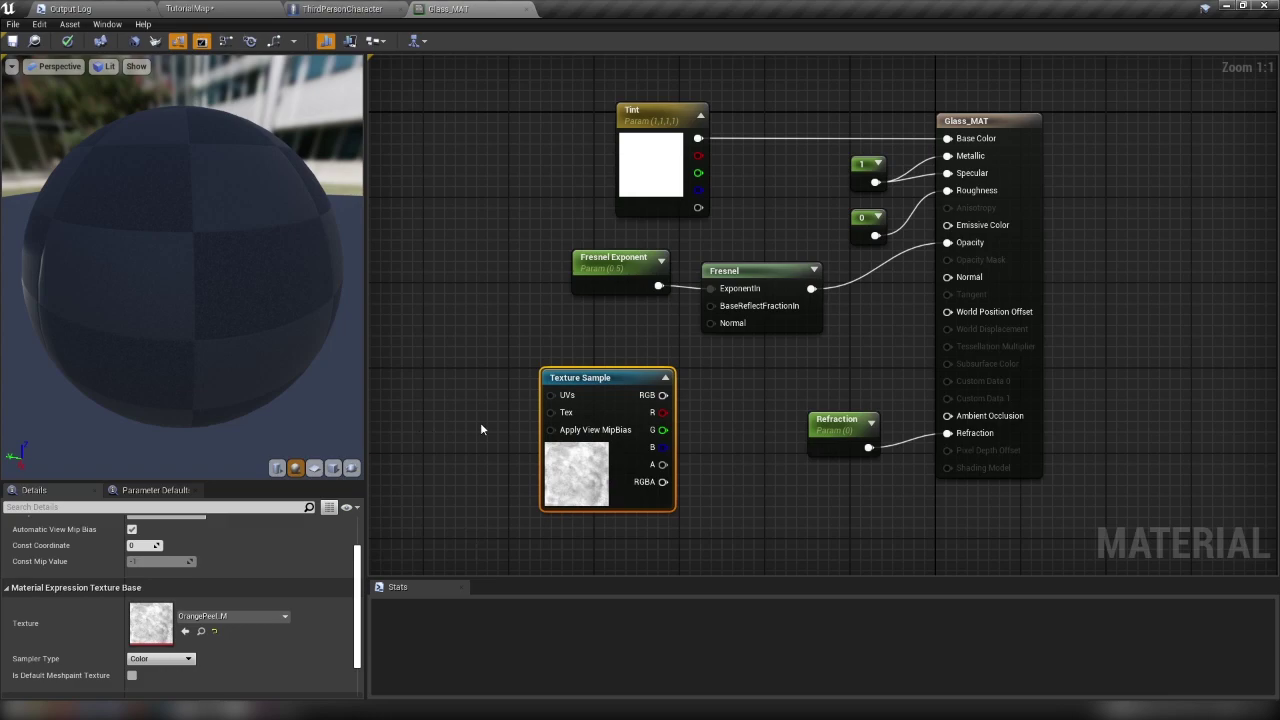
pyautogui.moveTo(628, 462); pyautogui.dragTo(672, 467)
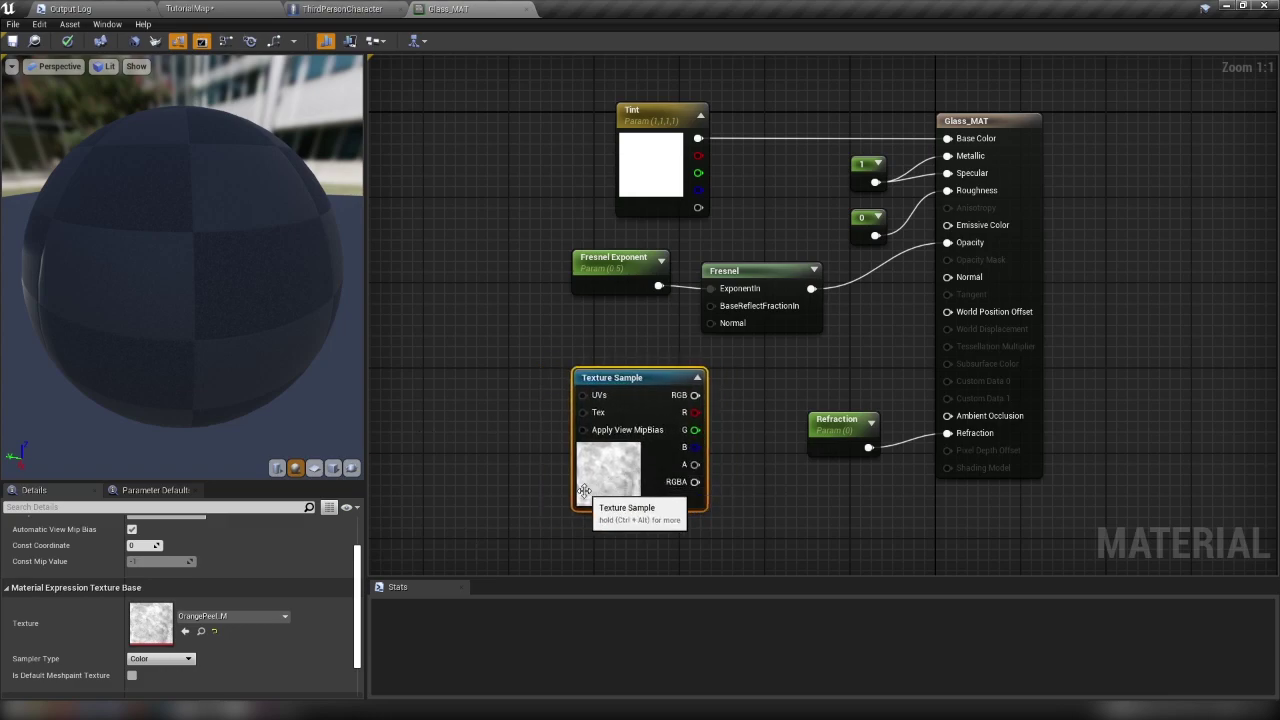
pyautogui.click(201, 631)
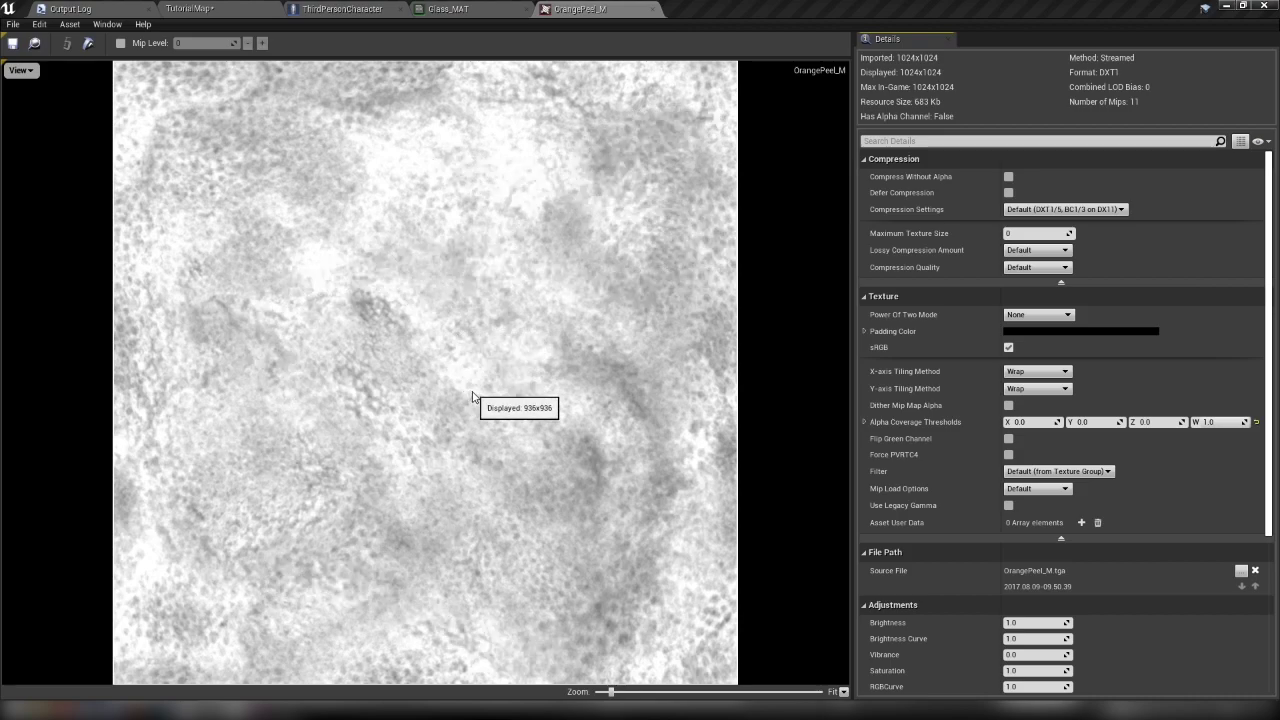
pyautogui.click(653, 9)
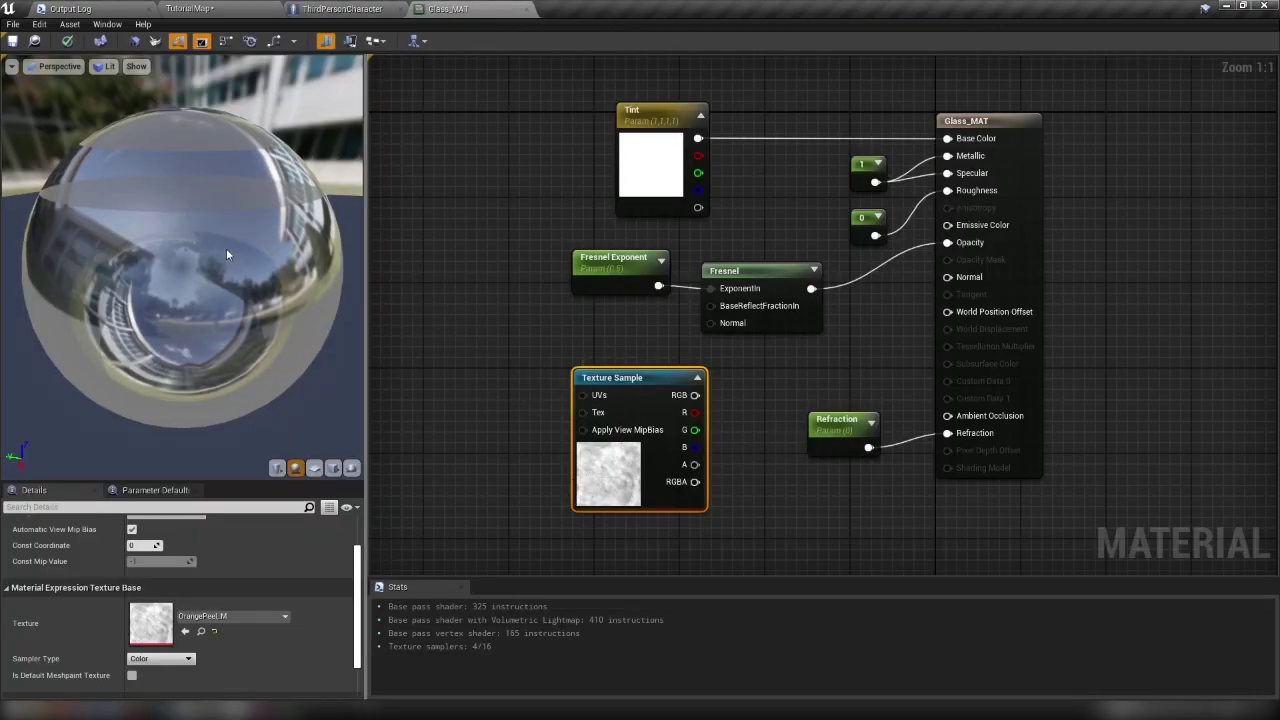
# Connect the Texture Sample's R output to the material's Normal input and disconnect the Refraction parameter.
pyautogui.moveTo(686, 412); pyautogui.dragTo(963, 280)
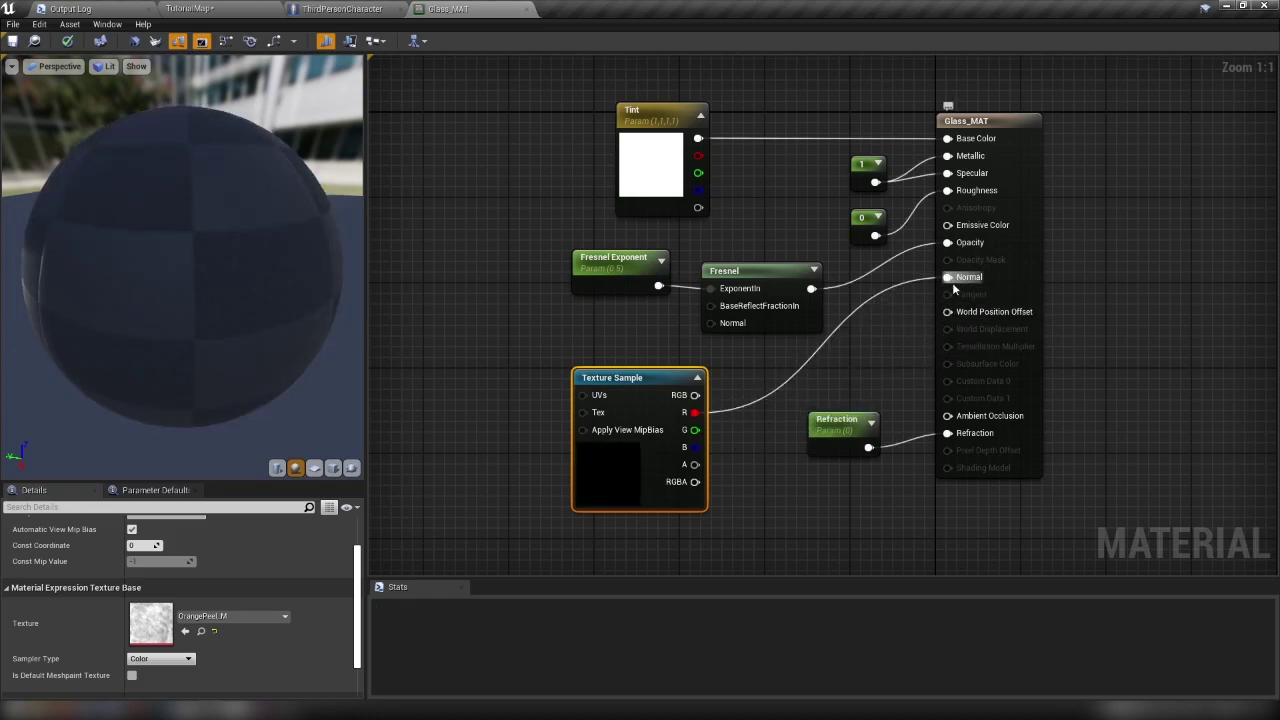
pyautogui.click(464, 355)
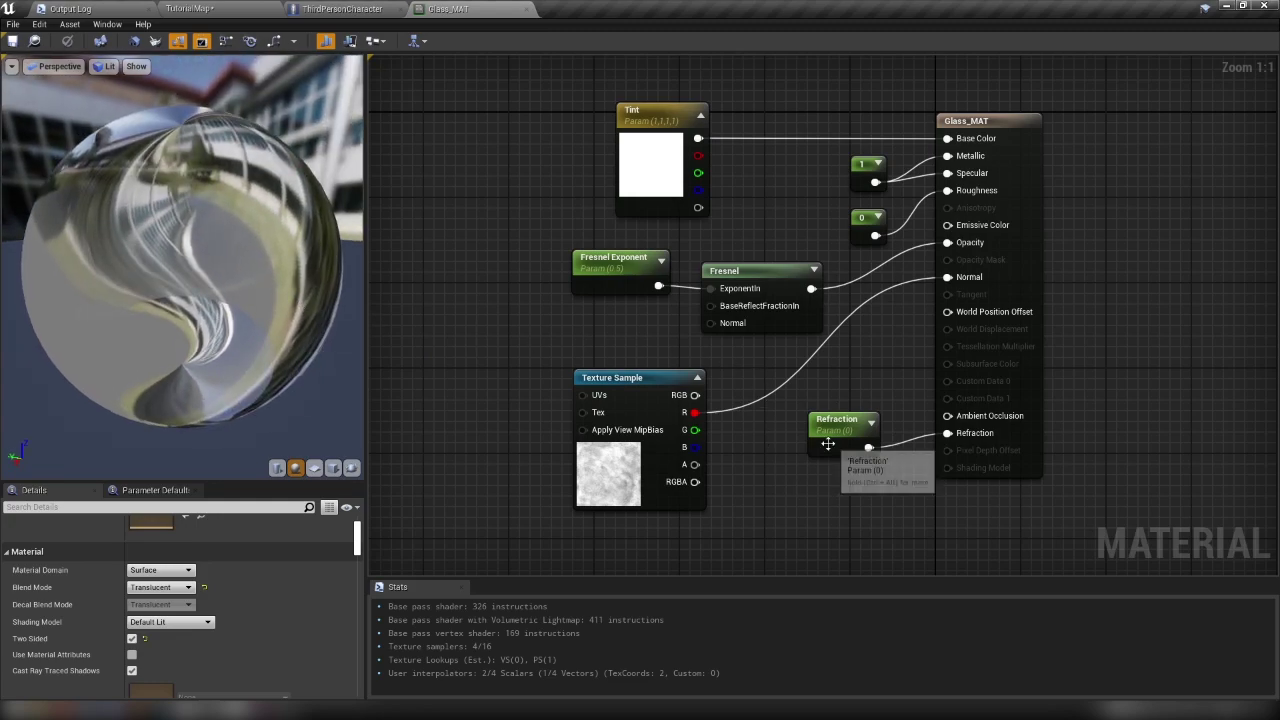
pyautogui.click(868, 451)
pyautogui.keyDown('alt'); pyautogui.click(869, 452); pyautogui.keyUp('alt')
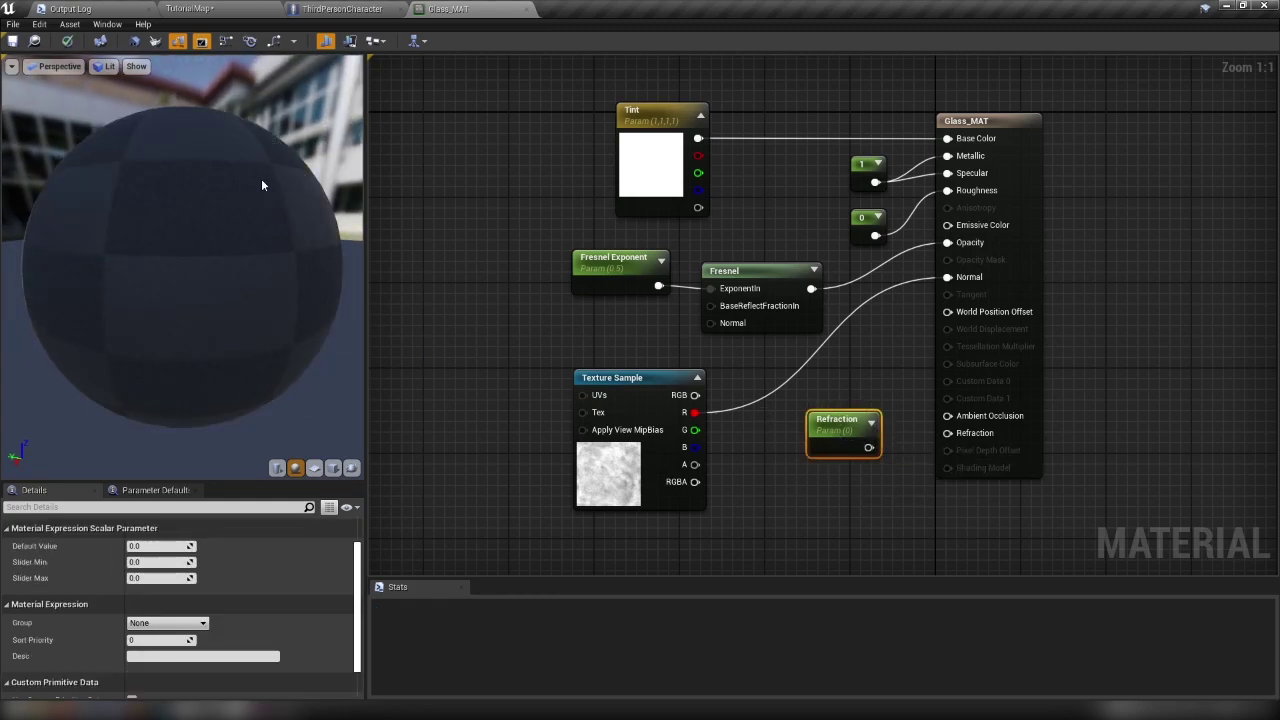
# Connect the Texture Sample's RGB output to the material's Normal input and examine the distortion on the preview sphere.
pyautogui.click(578, 343)
pyautogui.moveTo(608, 472); pyautogui.dragTo(642, 474)
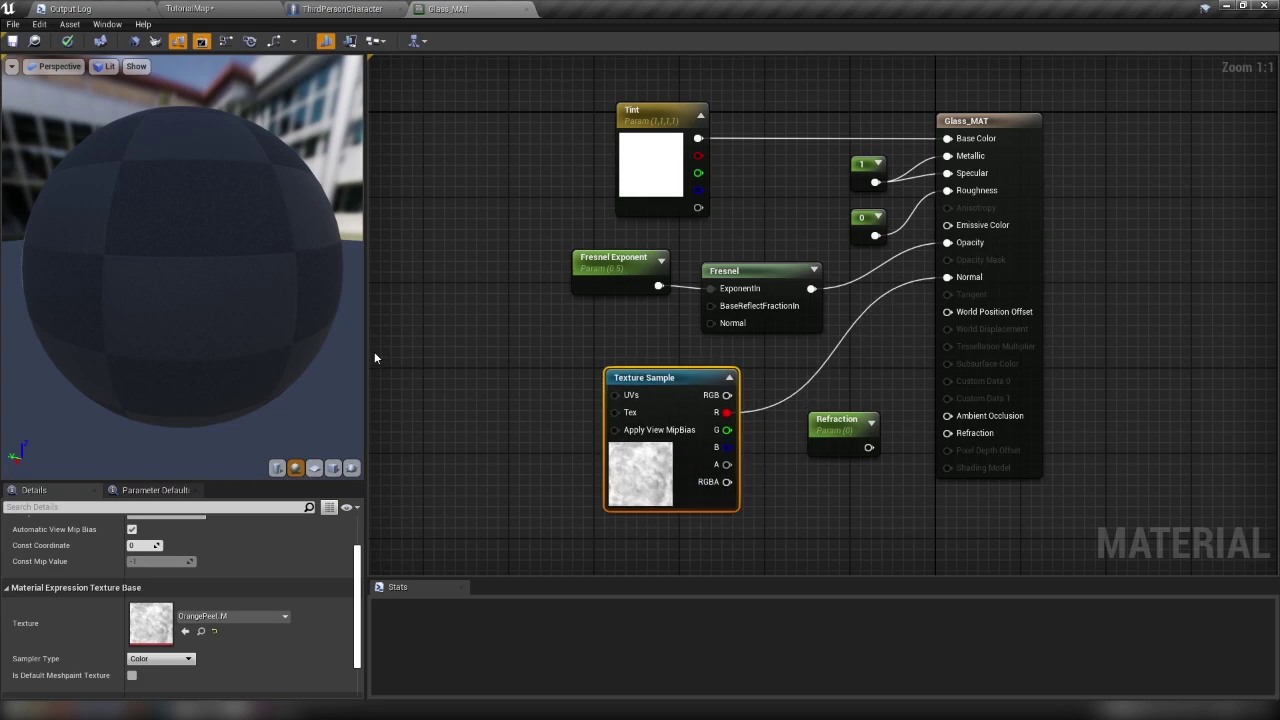
pyautogui.click(15, 43)
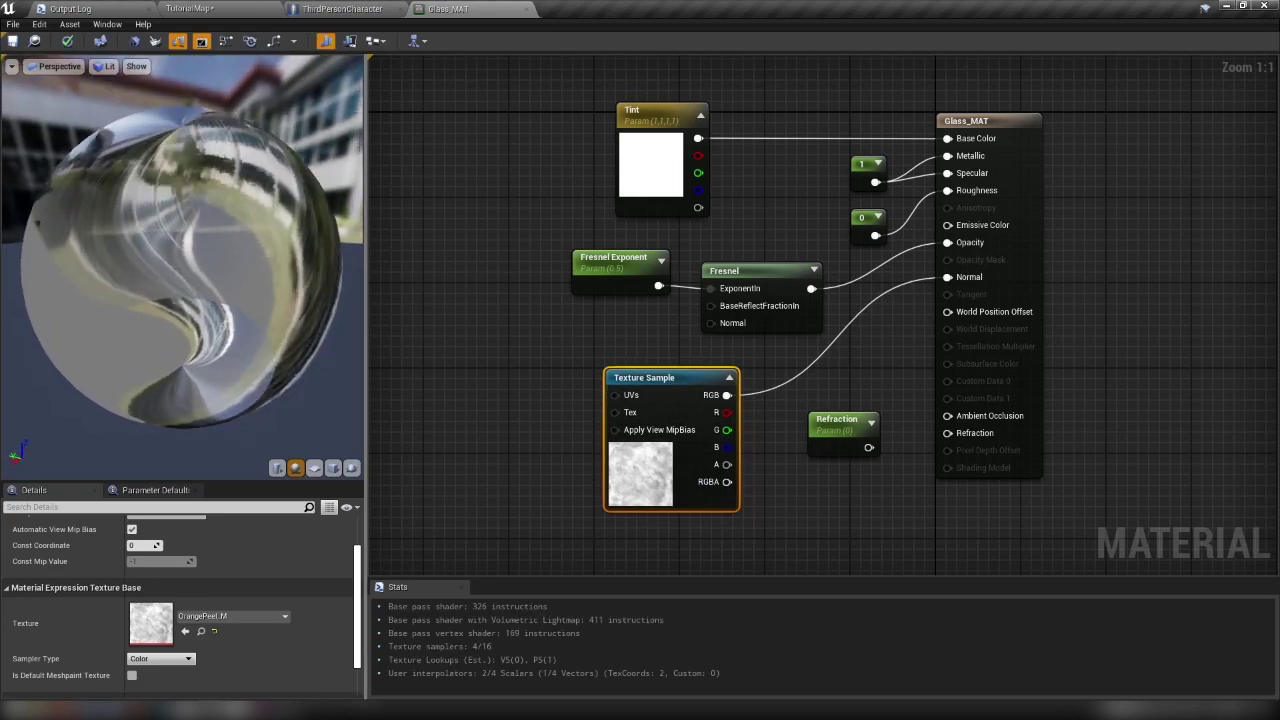
pyautogui.moveTo(160, 290); pyautogui.dragTo(240, 255)
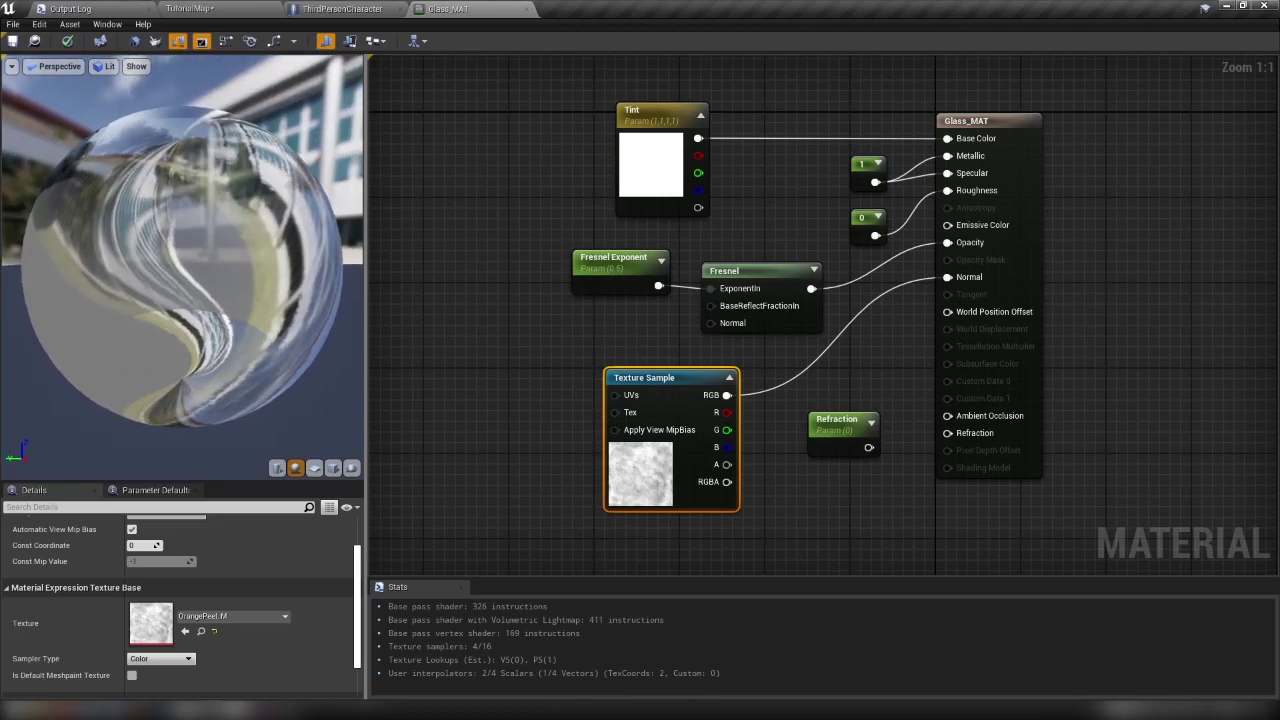
pyautogui.moveTo(250, 262); pyautogui.dragTo(262, 273)
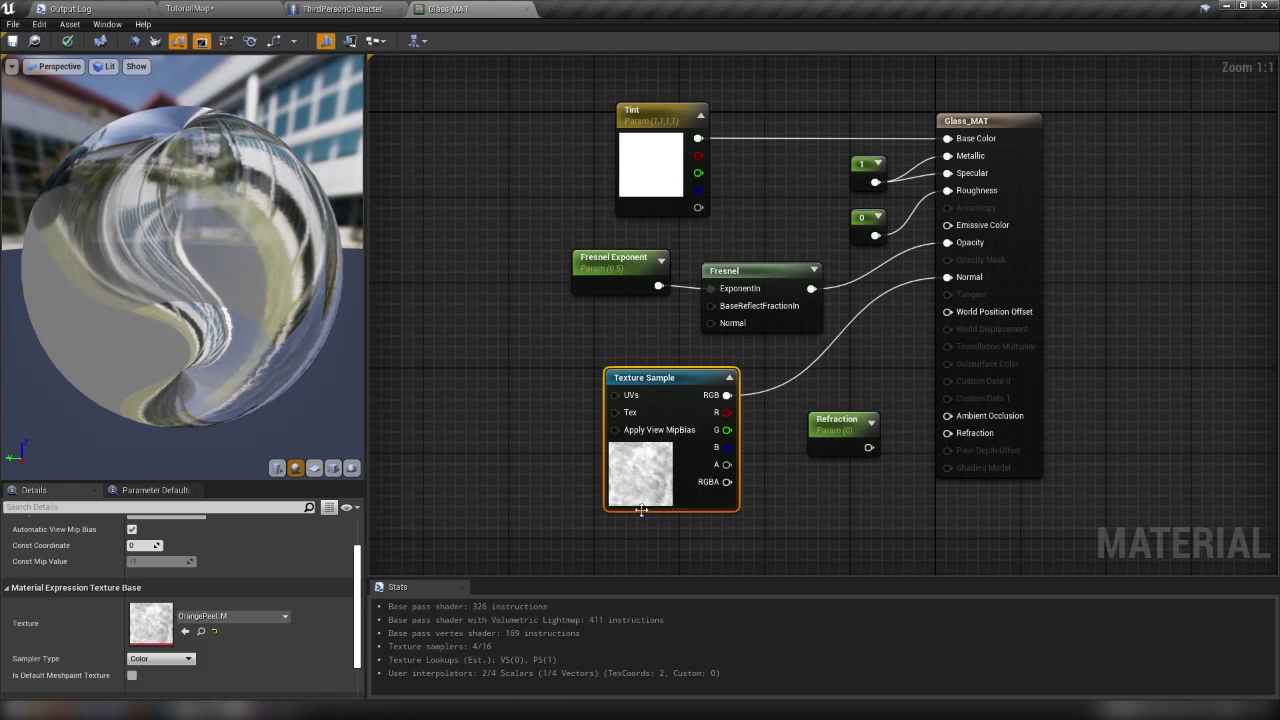
pyautogui.click(798, 445)
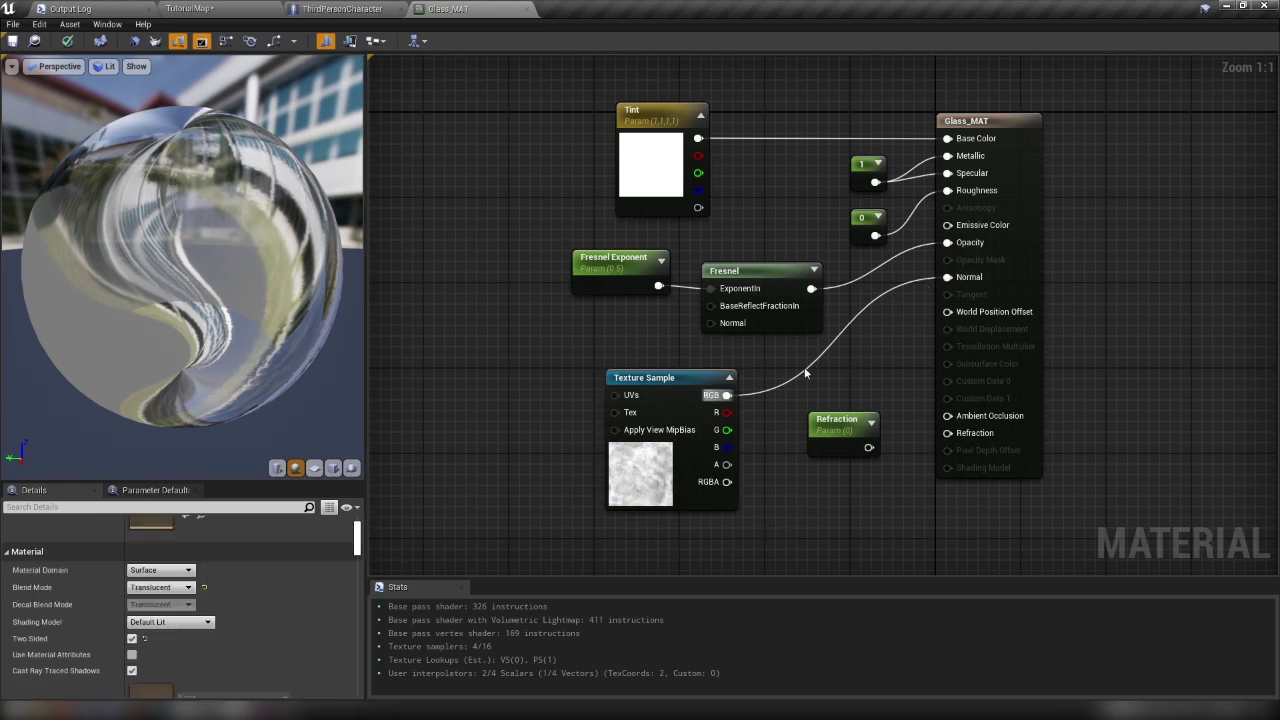
# Replace the Texture Sample's texture with the normal map OrangePeel_N.
pyautogui.click(686, 418)
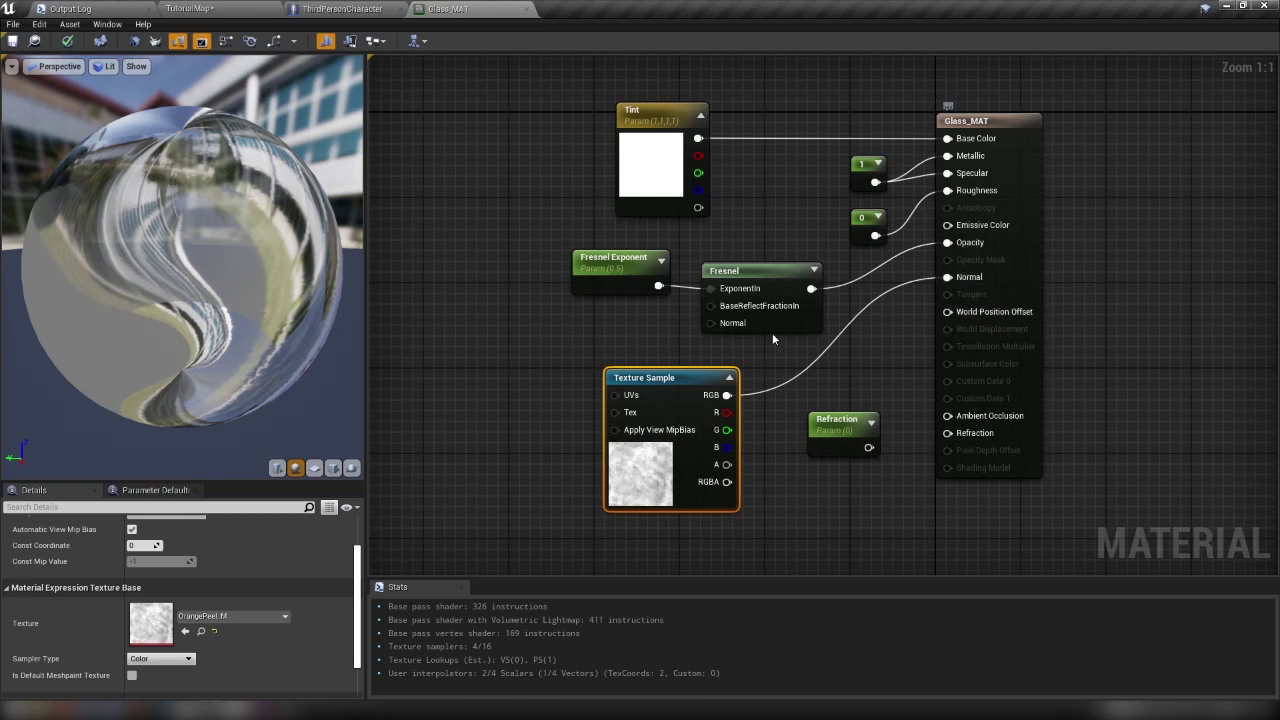
pyautogui.click(239, 616)
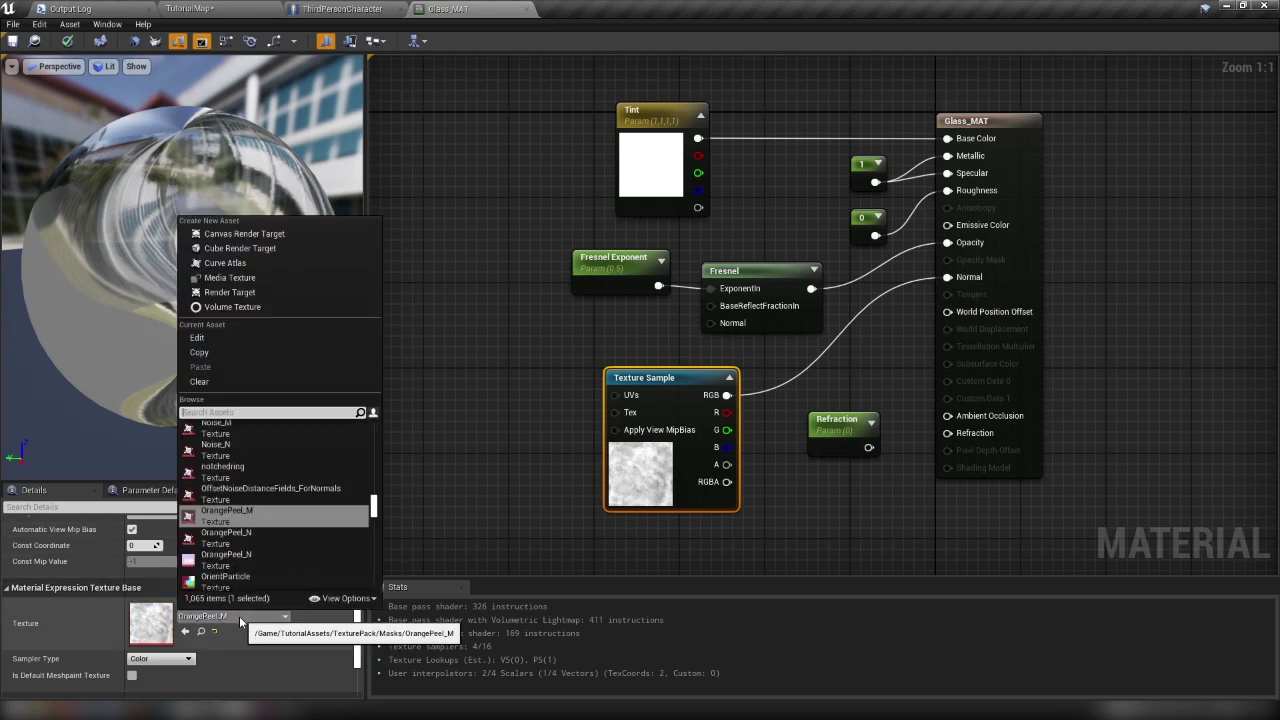
pyautogui.click(231, 550)
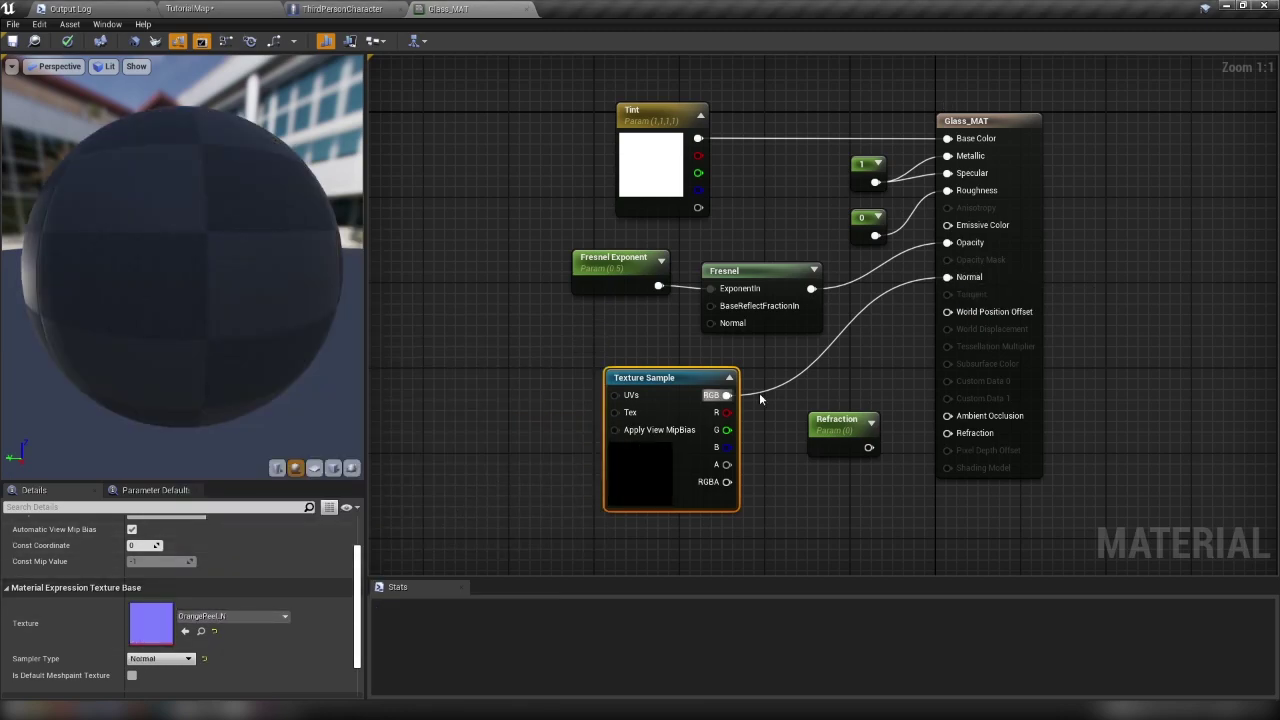
# Try the normal map's R output on the Normal input, inspect the preview, and restore the RGB connection.
pyautogui.keyDown('ctrl'); pyautogui.moveTo(727, 395); pyautogui.dragTo(727, 412); pyautogui.keyUp('ctrl')
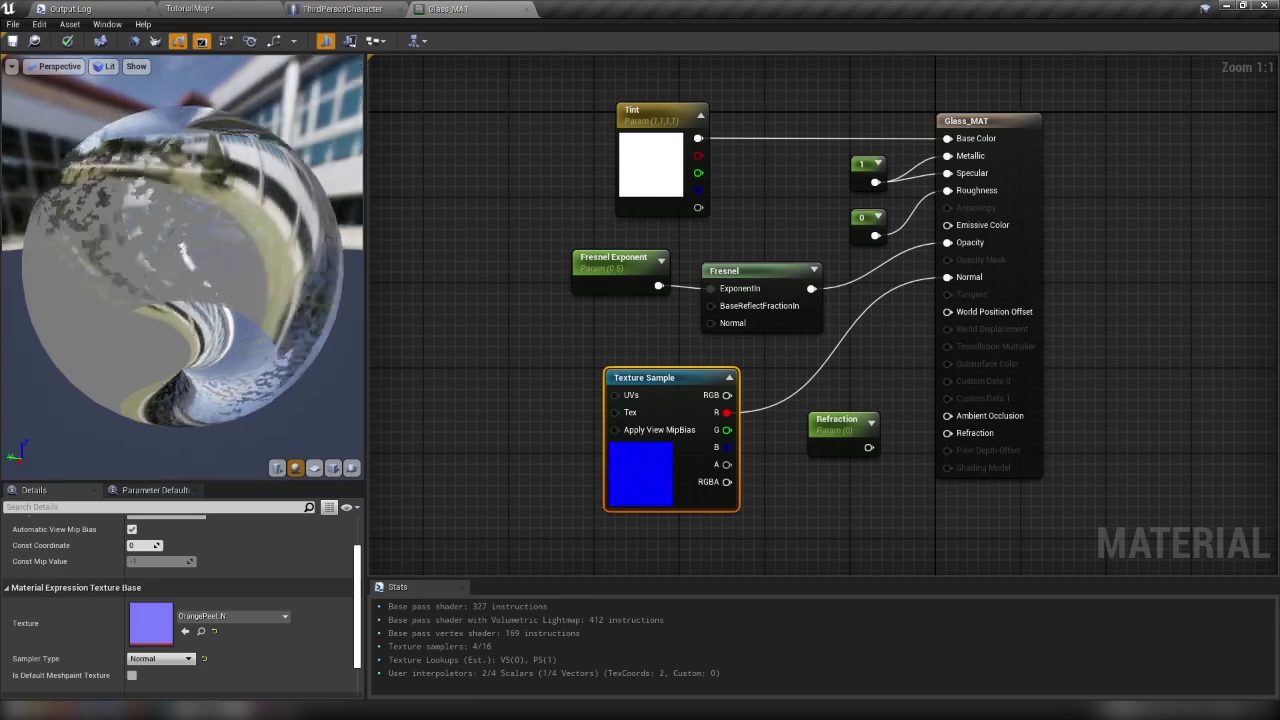
pyautogui.moveTo(183, 268)
pyautogui.mouseDown()
pyautogui.moveTo(255, 285)
pyautogui.moveTo(265, 350)
pyautogui.moveTo(290, 365)
pyautogui.moveTo(270, 275)
pyautogui.moveTo(185, 265)
pyautogui.mouseUp()
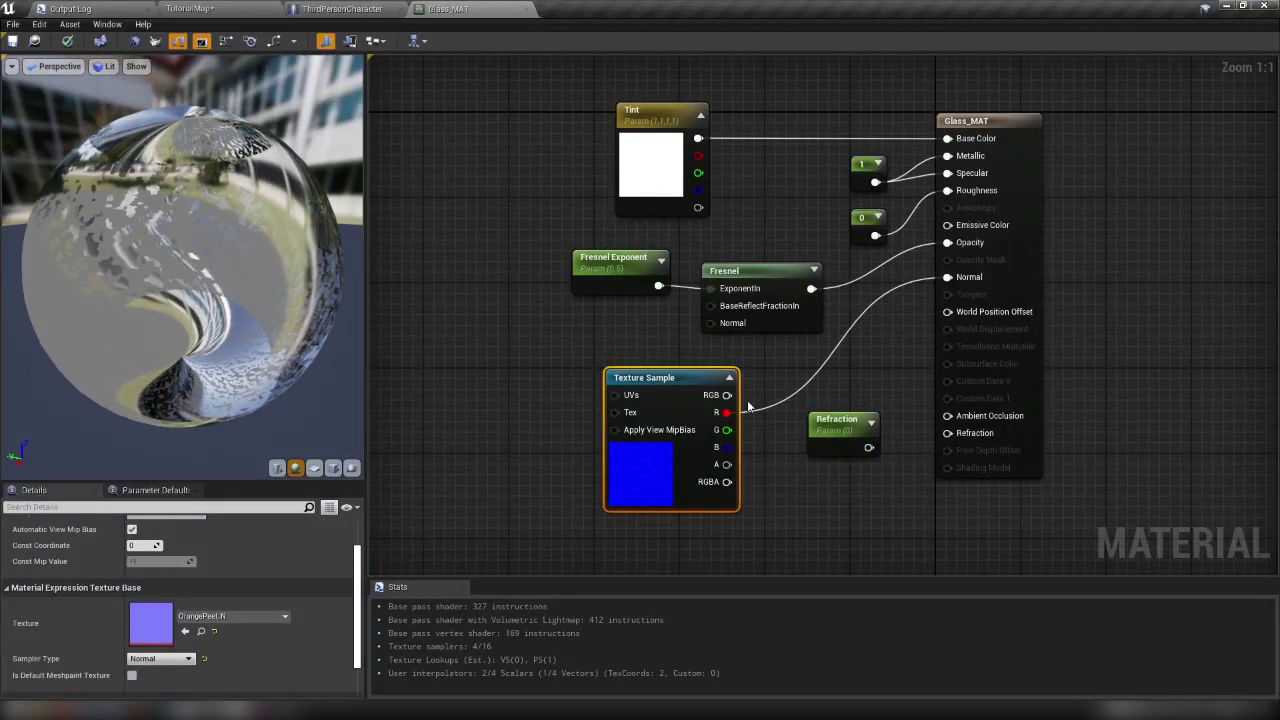
pyautogui.keyDown('ctrl'); pyautogui.moveTo(727, 412); pyautogui.dragTo(727, 396); pyautogui.keyUp('ctrl')
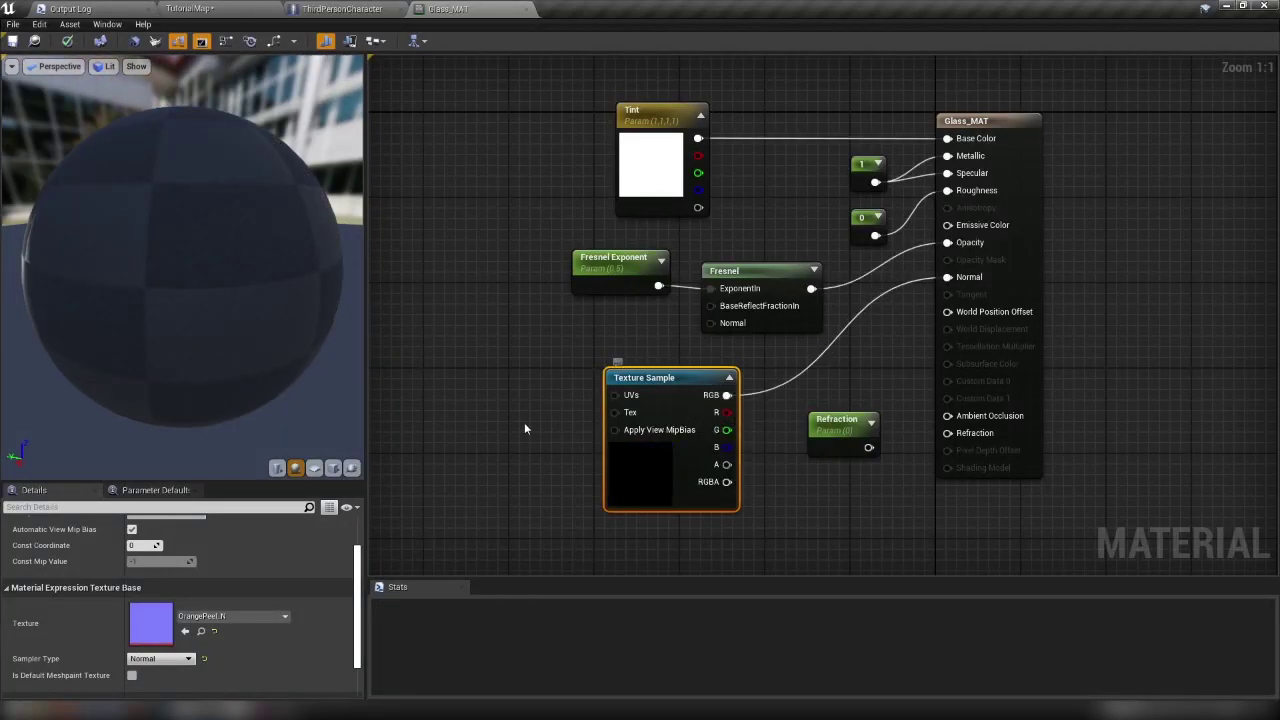
# Add a texture coordinate node in the empty graph area before the Texture Sample.
pyautogui.moveTo(474, 431); pyautogui.dragTo(695, 435, button='right')
pyautogui.click(708, 427)
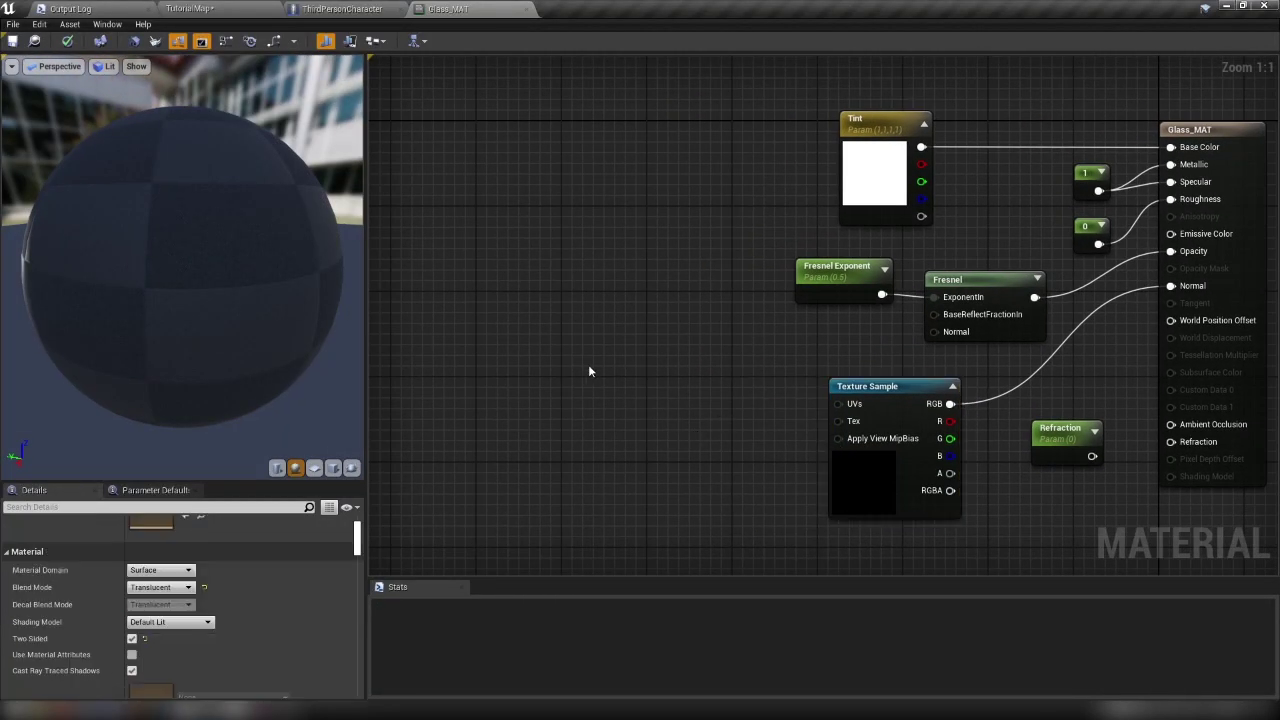
pyautogui.press('u')
pyautogui.click(495, 293)
pyautogui.moveTo(517, 299); pyautogui.dragTo(596, 332)
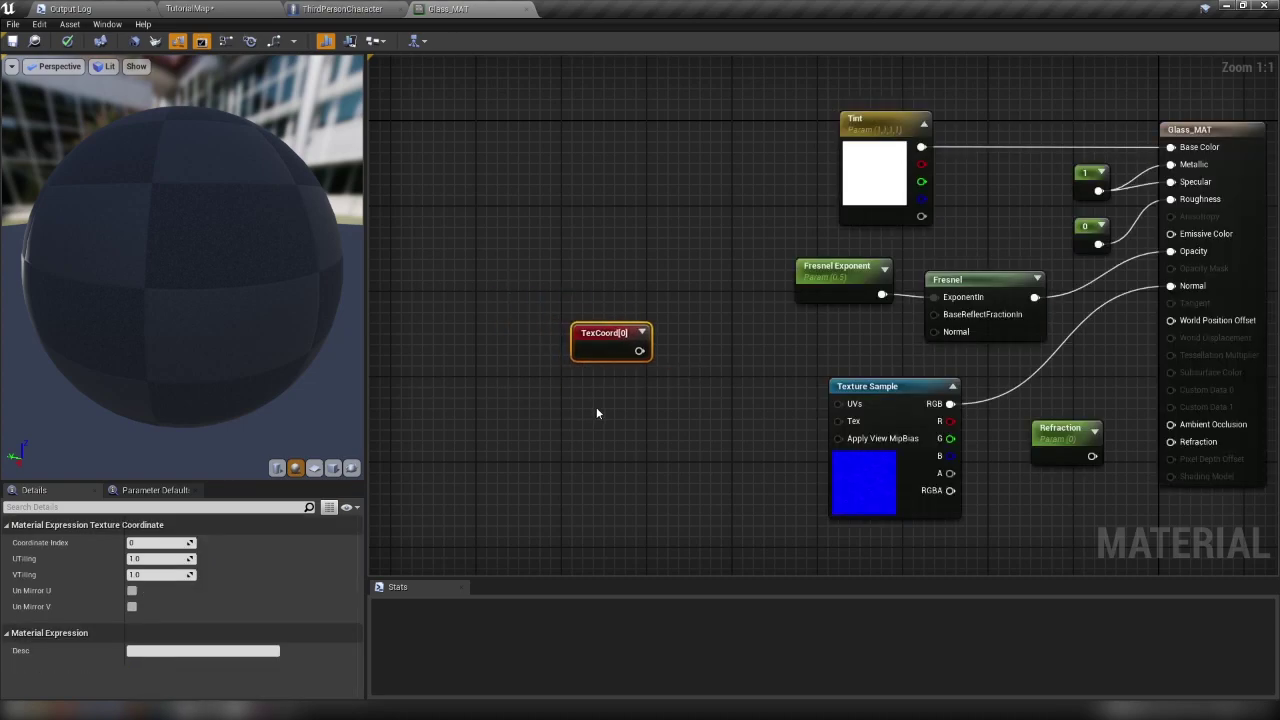
# Add a scalar parameter named UV Multi with a default value of 1, and place a Multiply node beside it.
pyautogui.click(572, 404)
pyautogui.write('U')
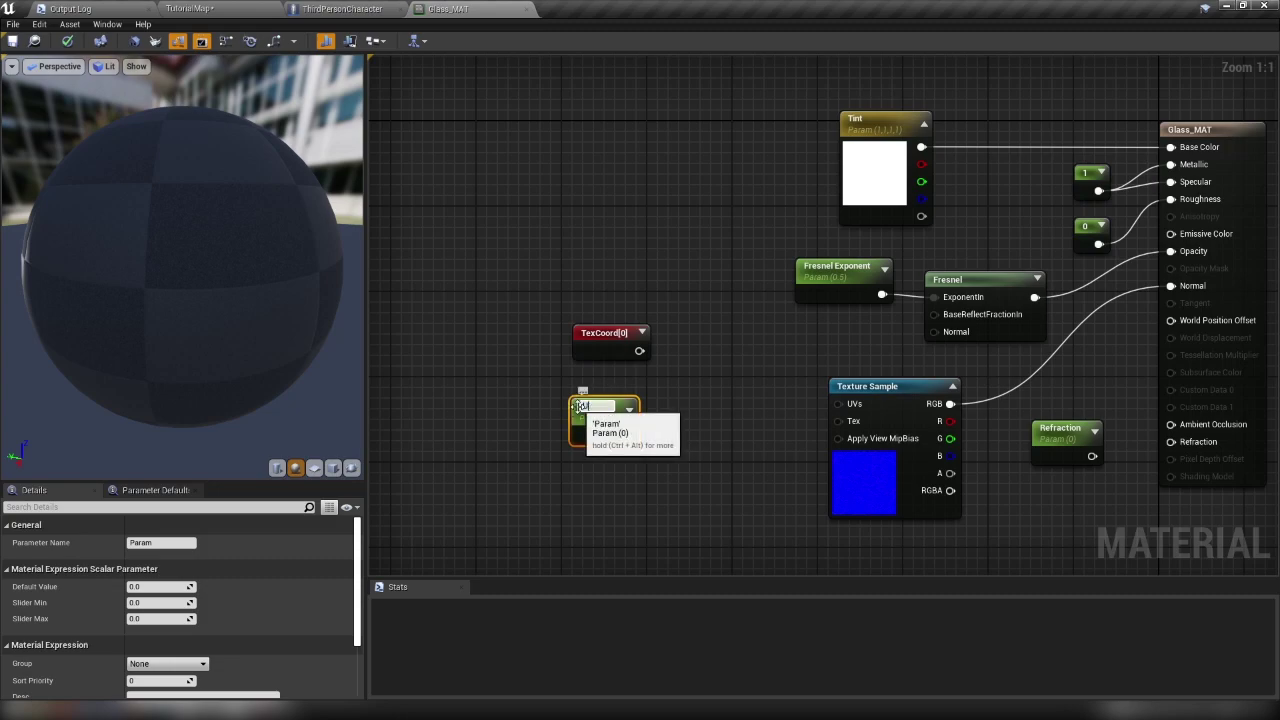
pyautogui.write('i')
pyautogui.press('Return')
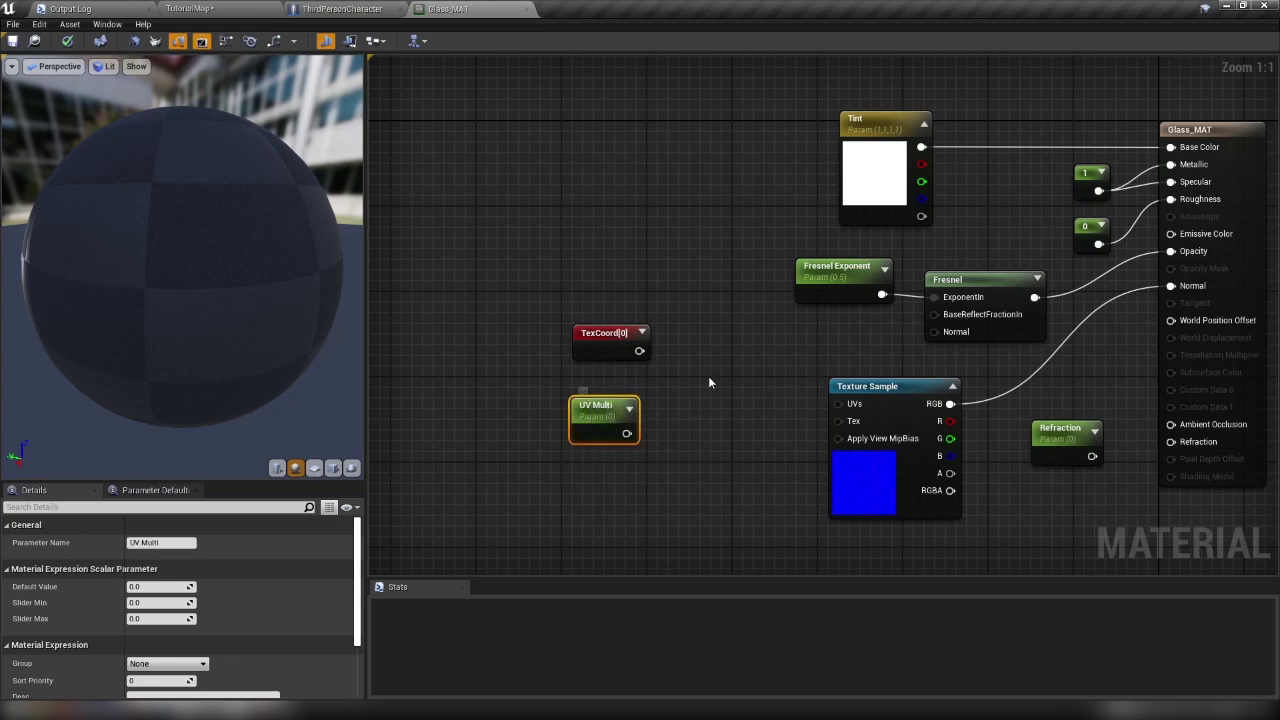
pyautogui.click(692, 377)
pyautogui.click(686, 367)
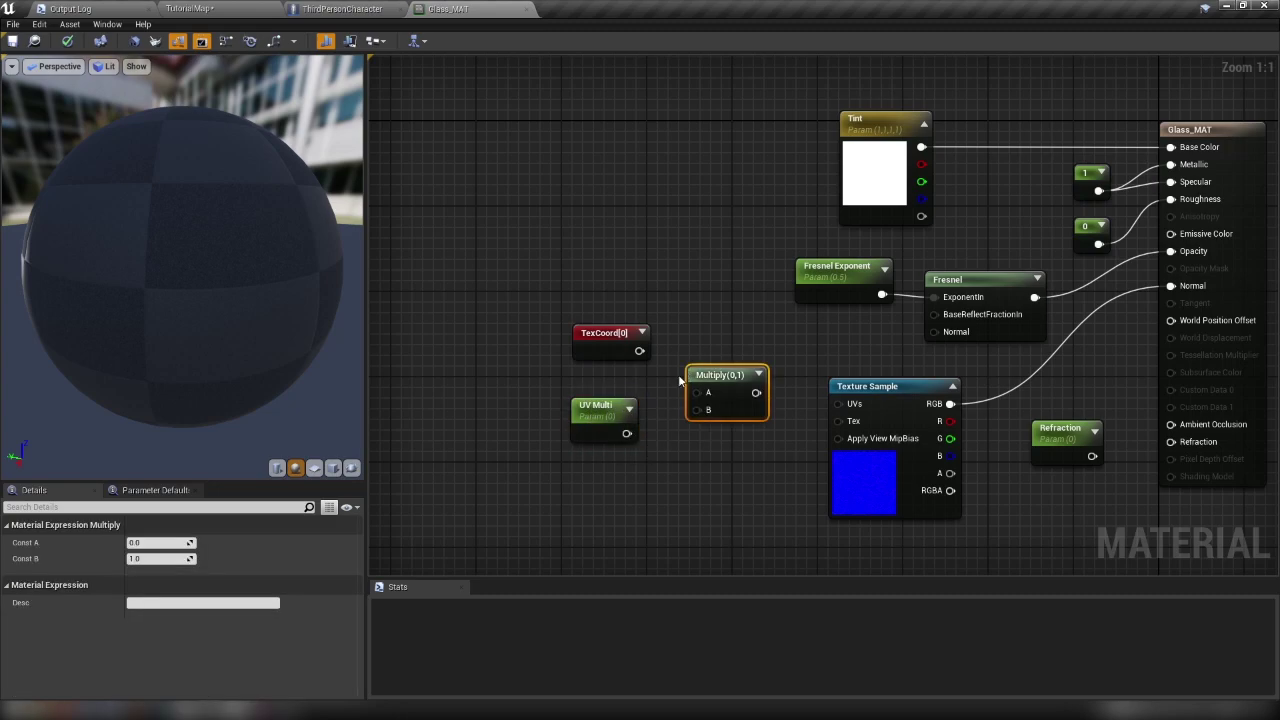
pyautogui.click(588, 428)
pyautogui.click(160, 588)
pyautogui.write('1')
pyautogui.press('Return')
# Multiply TexCoord by UV Multi, feed the result into the Texture Sample's UVs, and group the nodes close to it.
pyautogui.moveTo(626, 433); pyautogui.dragTo(639, 351)
pyautogui.moveTo(738, 392); pyautogui.dragTo(845, 405)
pyautogui.moveTo(715, 410); pyautogui.dragTo(696, 389)
pyautogui.moveTo(601, 418); pyautogui.dragTo(613, 398)
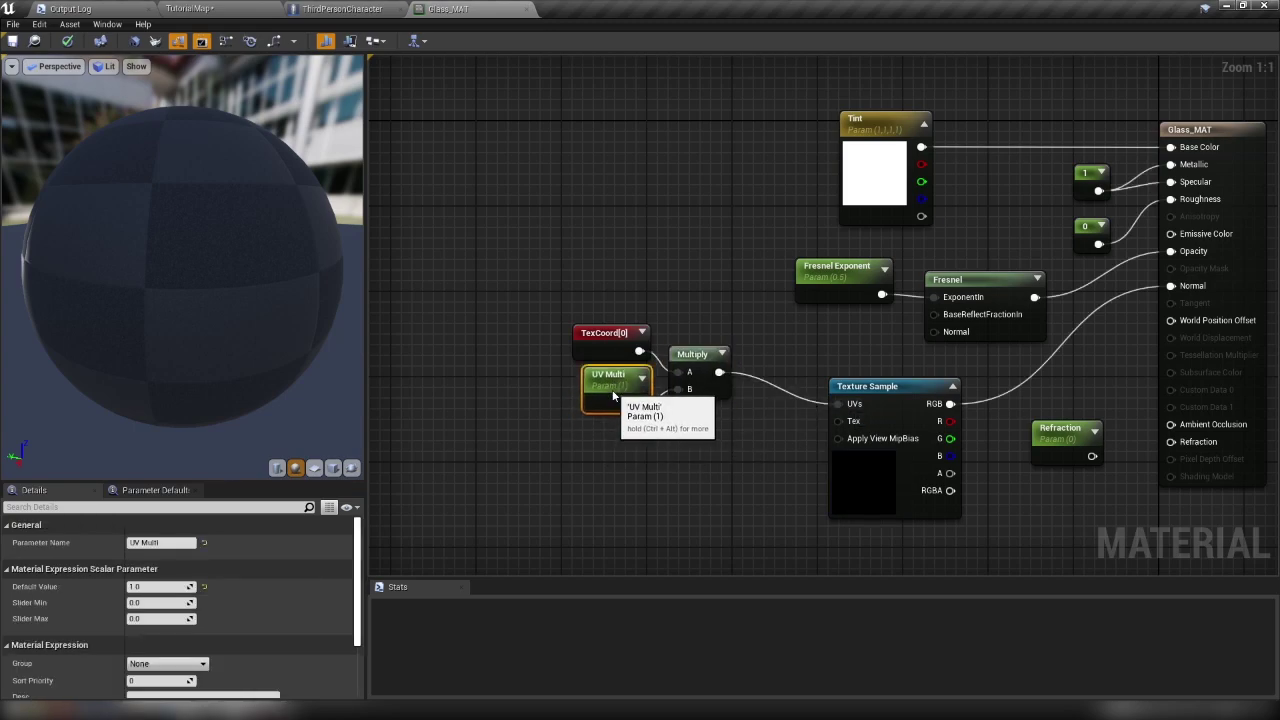
pyautogui.moveTo(504, 325); pyautogui.dragTo(787, 422)
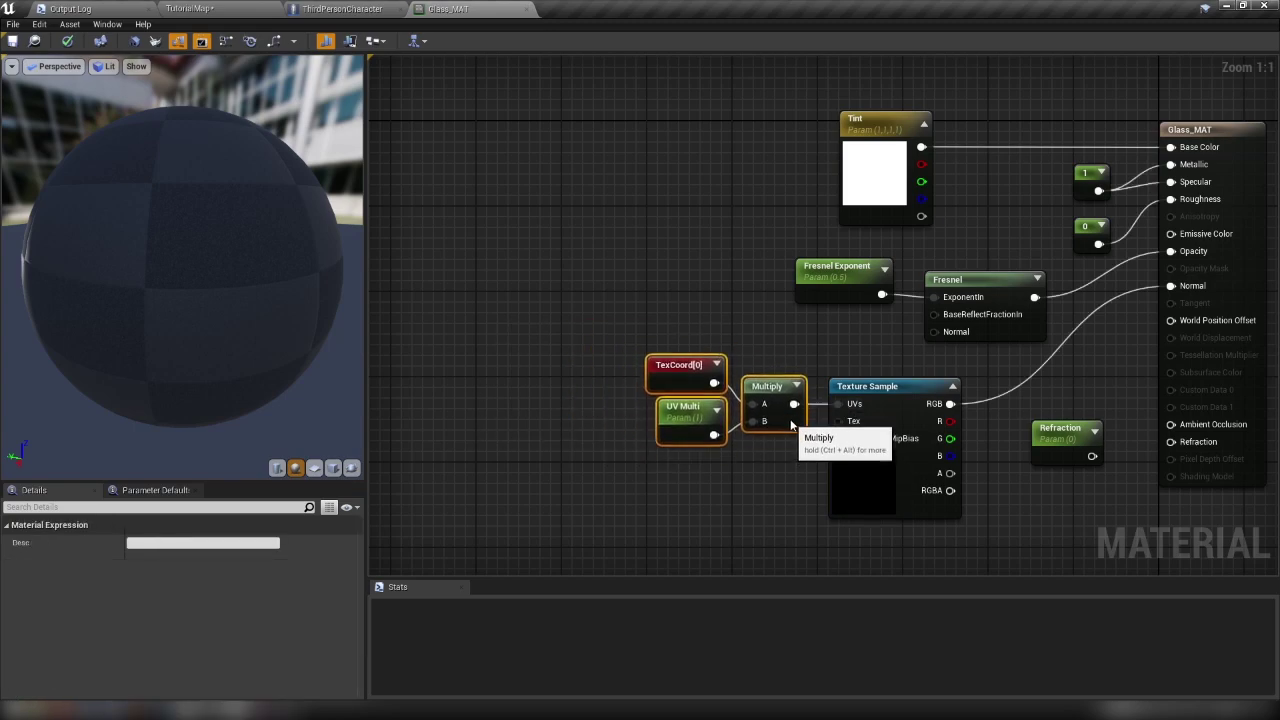
# Set the Refraction parameter's default value to 1, reconnect it to the material's Refraction input, and save the material.
pyautogui.moveTo(1048, 480); pyautogui.dragTo(784, 443, button='right')
pyautogui.click(788, 418)
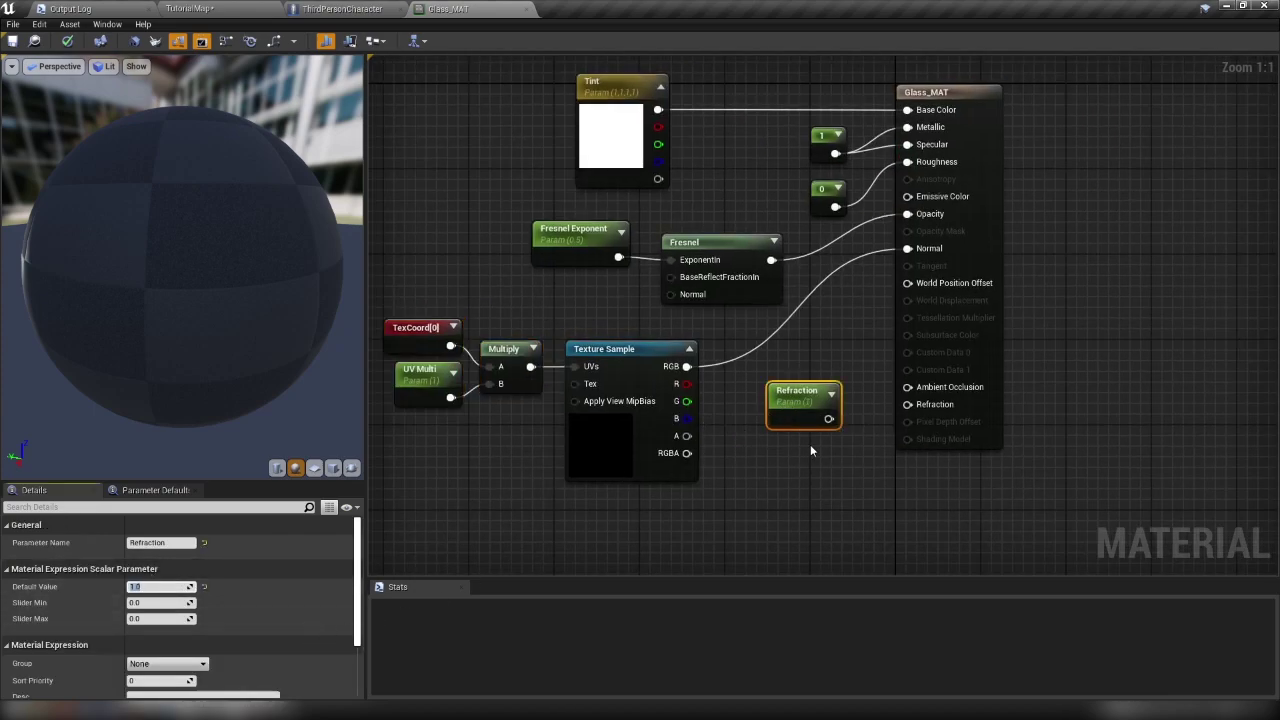
pyautogui.moveTo(826, 419); pyautogui.dragTo(907, 404)
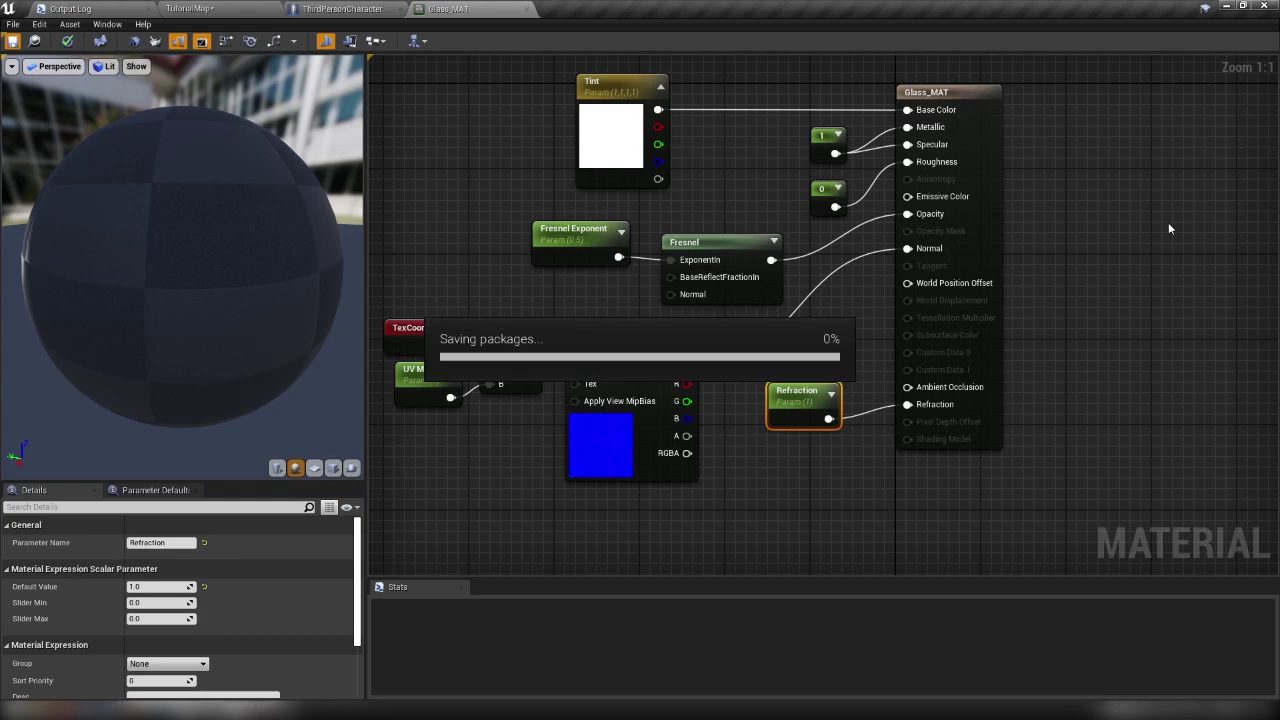
# Switch to the TutorialMap level and examine the textured glass plane from several angles.
pyautogui.click(189, 8)
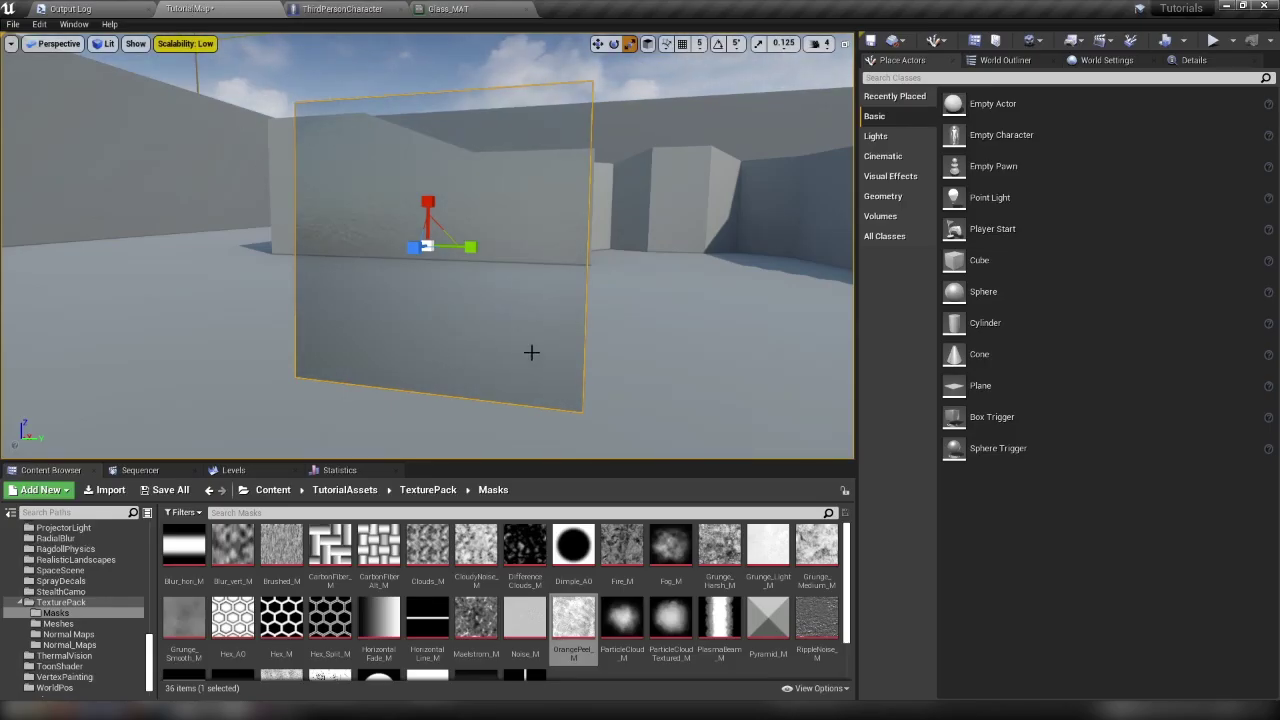
pyautogui.keyDown('alt'); pyautogui.moveTo(659, 310); pyautogui.dragTo(620, 228); pyautogui.keyUp('alt')
pyautogui.press('Escape')
pyautogui.moveTo(560, 317); pyautogui.dragTo(640, 262, button='right')
pyautogui.moveTo(555, 240); pyautogui.dragTo(562, 235, button='right')
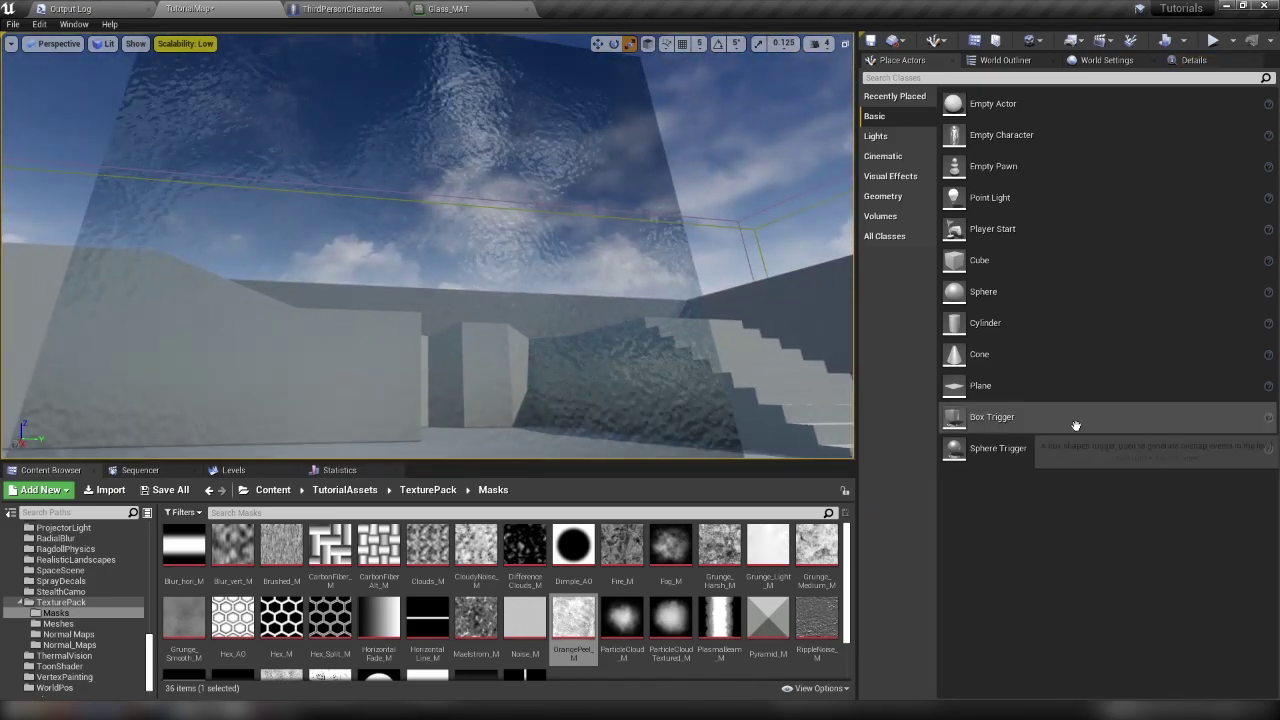
# Bring the Glass_MAT instance's editor window over the level editor and view the glass plane against the sky.
pyautogui.moveTo(1279, 142); pyautogui.dragTo(991, 129)
pyautogui.moveTo(457, 69); pyautogui.dragTo(415, 100, button='right')
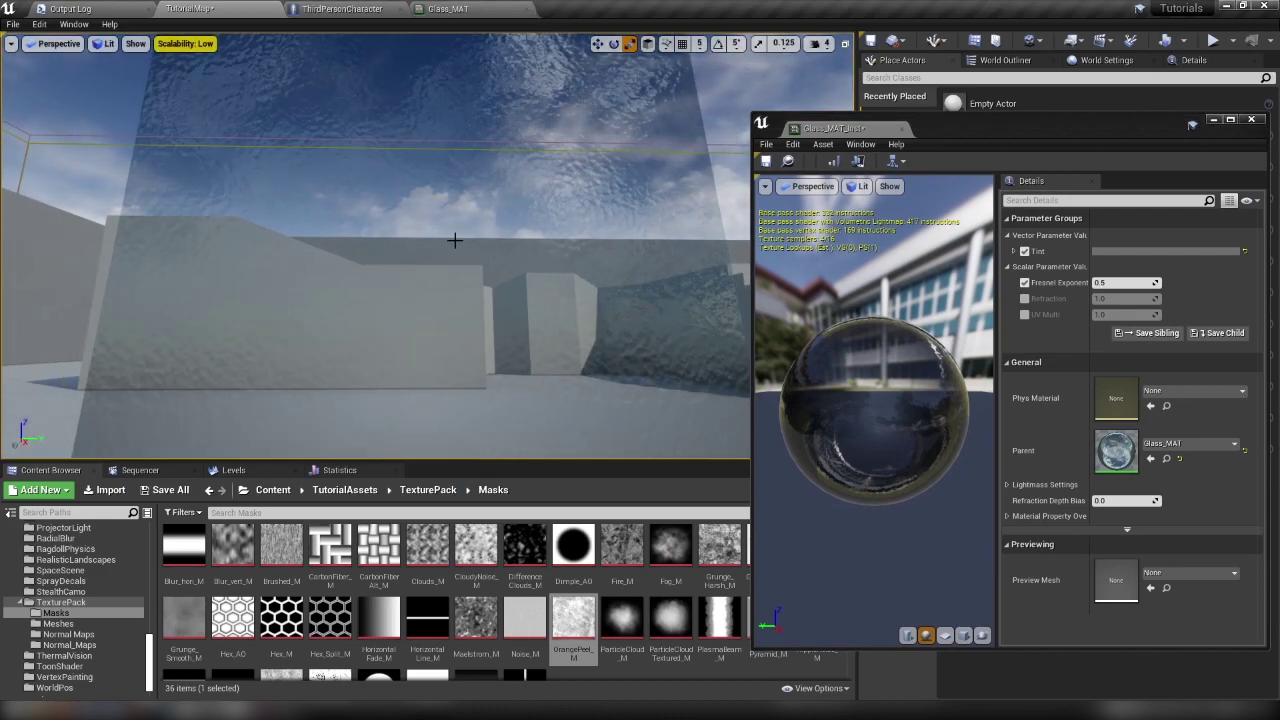
pyautogui.moveTo(460, 237); pyautogui.dragTo(460, 222, button='right')
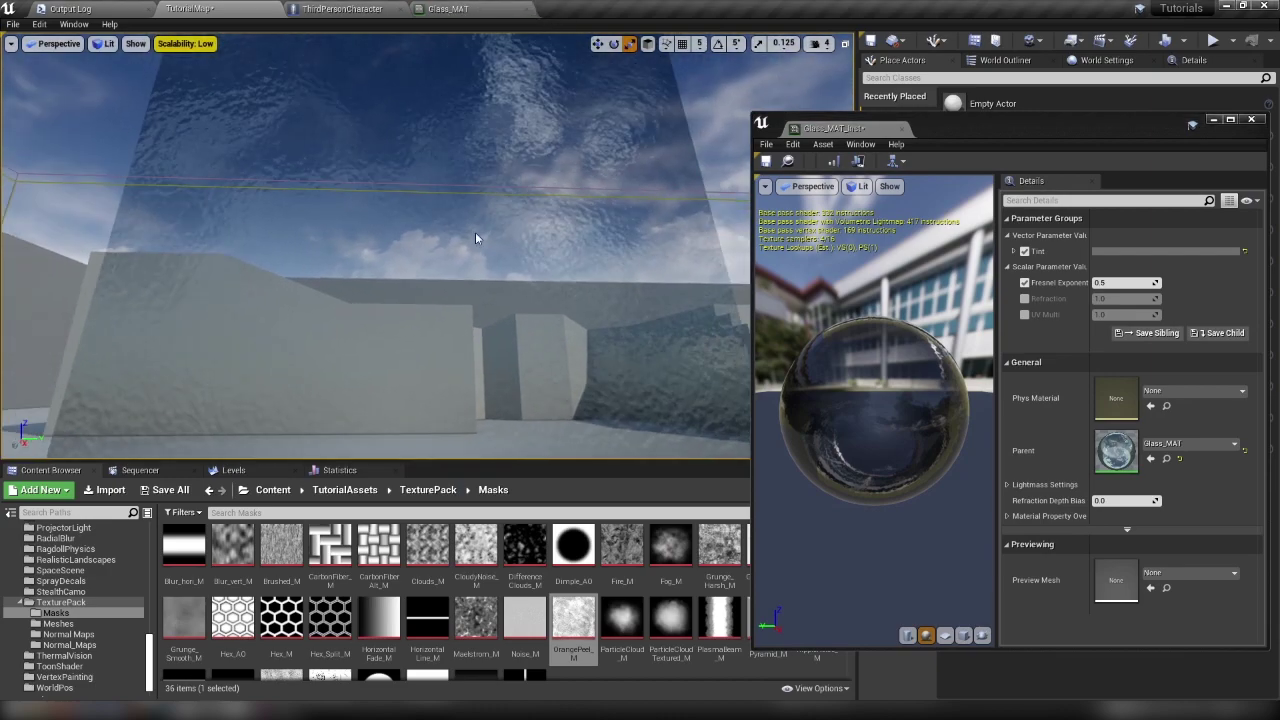
# Enable the Refraction and UV Multi overrides in the Glass_MAT instance and set UV Multi to 3.060236.
pyautogui.click(1024, 299)
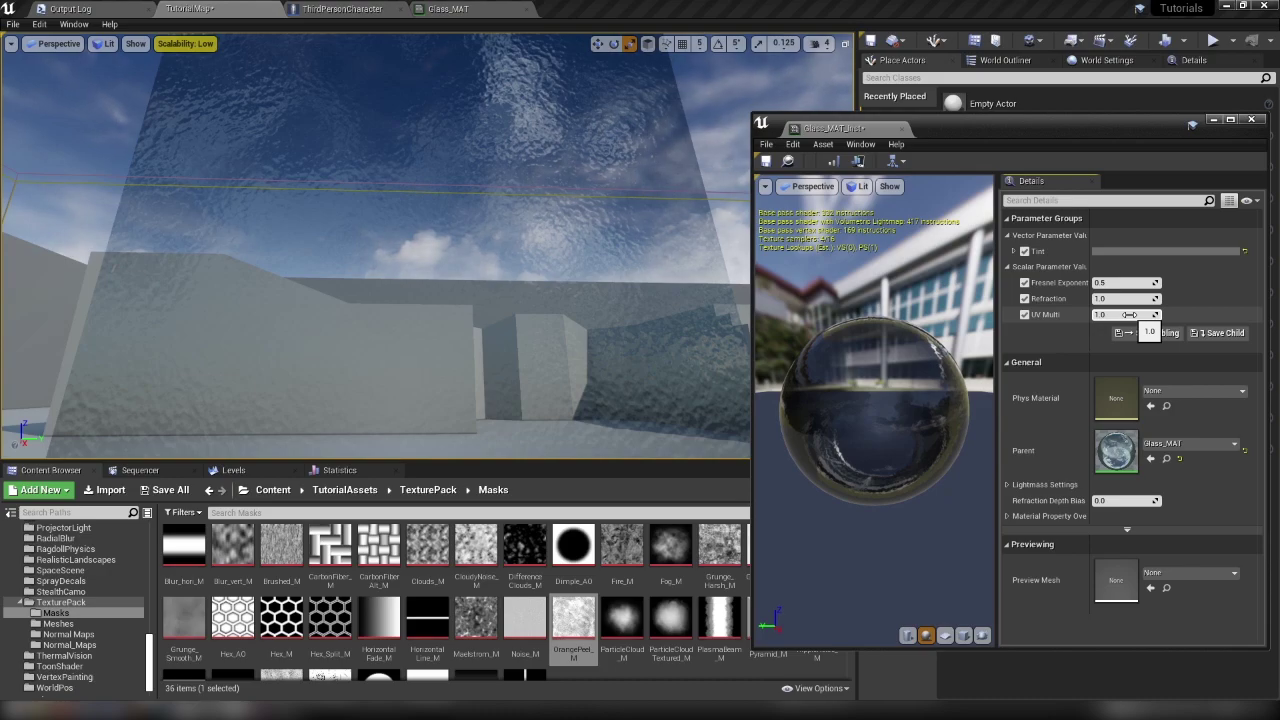
pyautogui.moveTo(1122, 315); pyautogui.dragTo(1086, 315)
pyautogui.moveTo(460, 237); pyautogui.dragTo(447, 208, button='right')
pyautogui.moveTo(1125, 314); pyautogui.dragTo(1160, 314)
# Select and focus the glass plane in the level, and move it up and partly back down with the camera following.
pyautogui.moveTo(419, 251); pyautogui.dragTo(461, 267, button='right')
pyautogui.press('s')
pyautogui.click(468, 198)
pyautogui.press('f')
pyautogui.press('w')
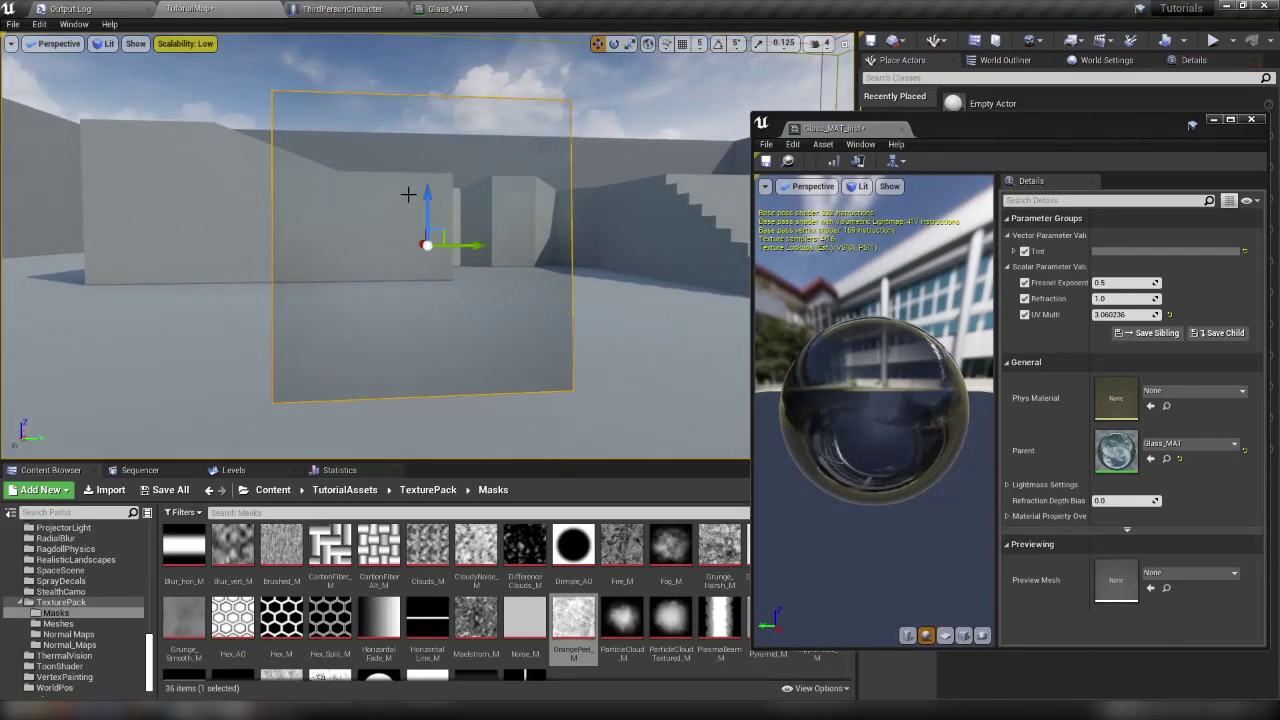
pyautogui.keyDown('shift'); pyautogui.moveTo(428, 197); pyautogui.dragTo(428, 115); pyautogui.keyUp('shift')
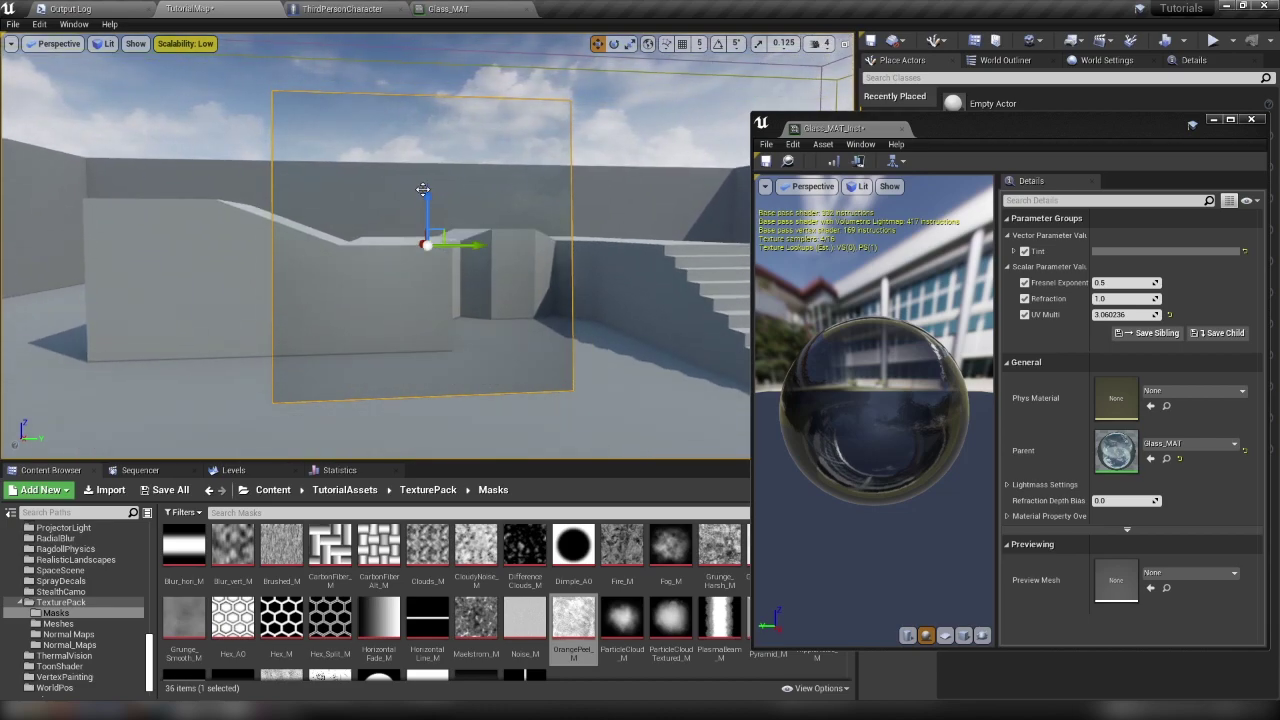
pyautogui.keyDown('shift'); pyautogui.moveTo(426, 190); pyautogui.dragTo(428, 248); pyautogui.keyUp('shift')
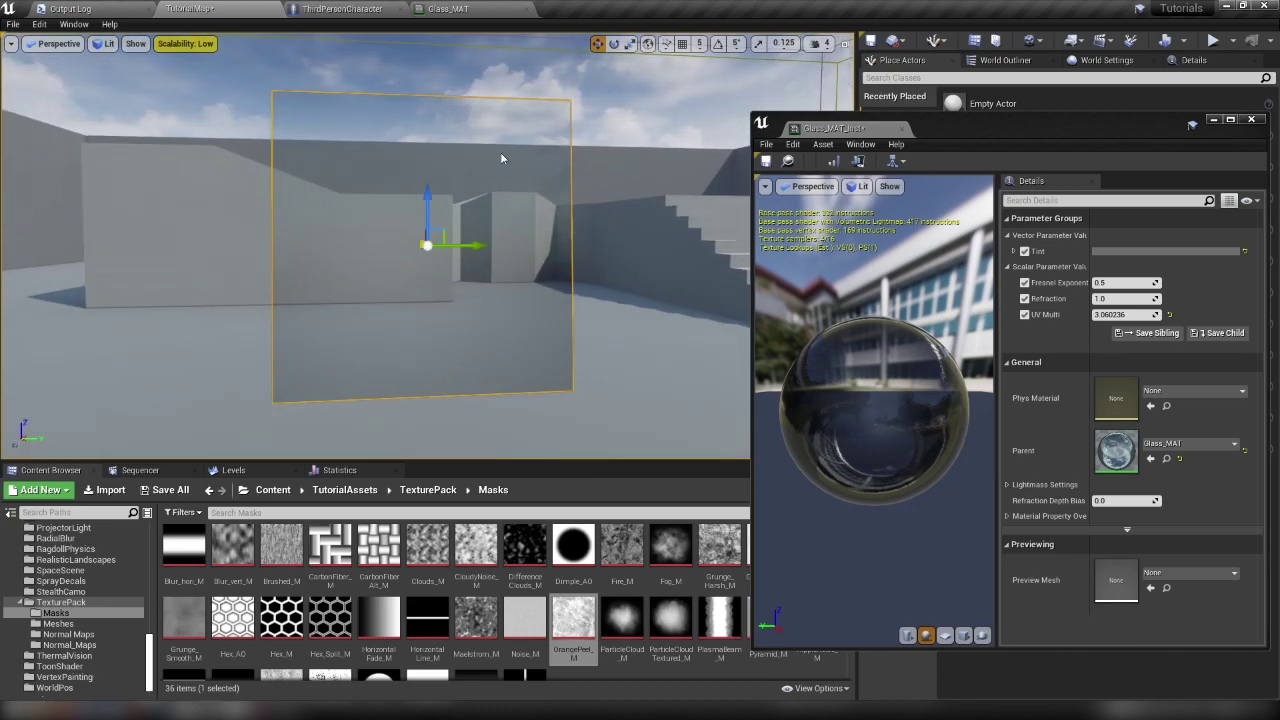
# In the Glass_MAT graph, convert the OrangePeel_N Texture Sample into a parameter named Normal and save the material.
pyautogui.click(448, 8)
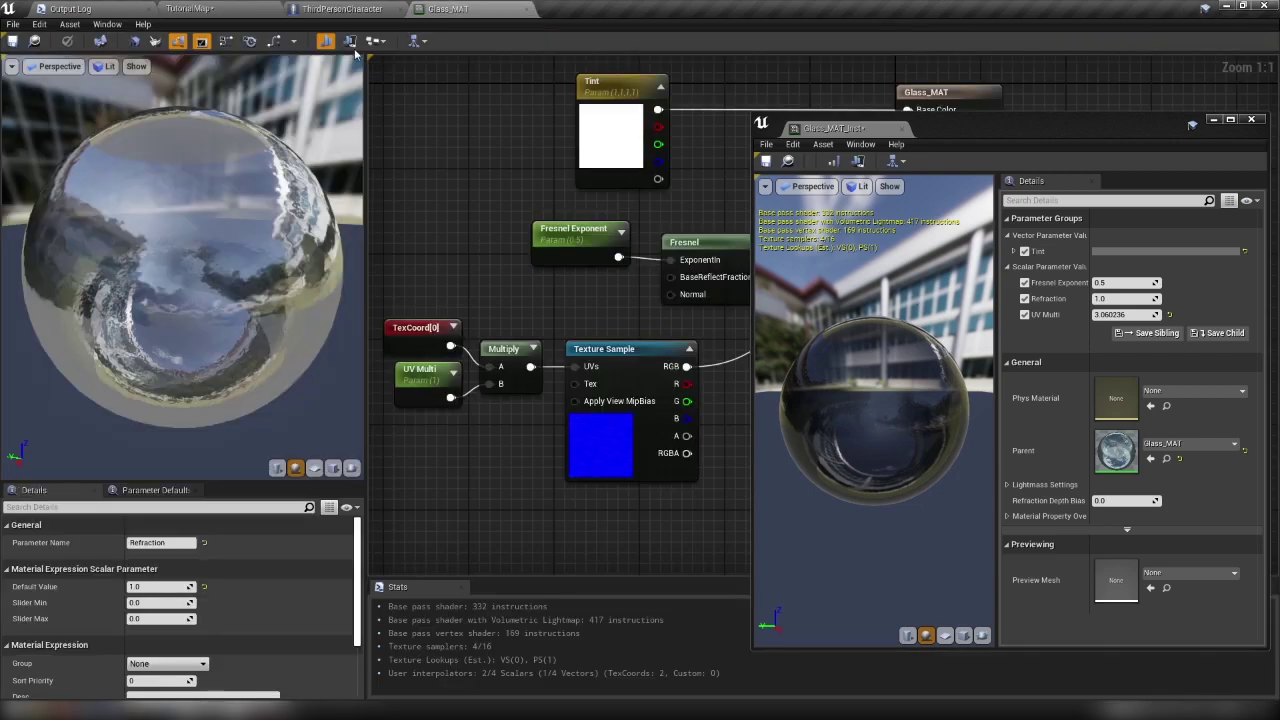
pyautogui.moveTo(465, 253); pyautogui.dragTo(413, 211, button='right')
pyautogui.click(586, 418)
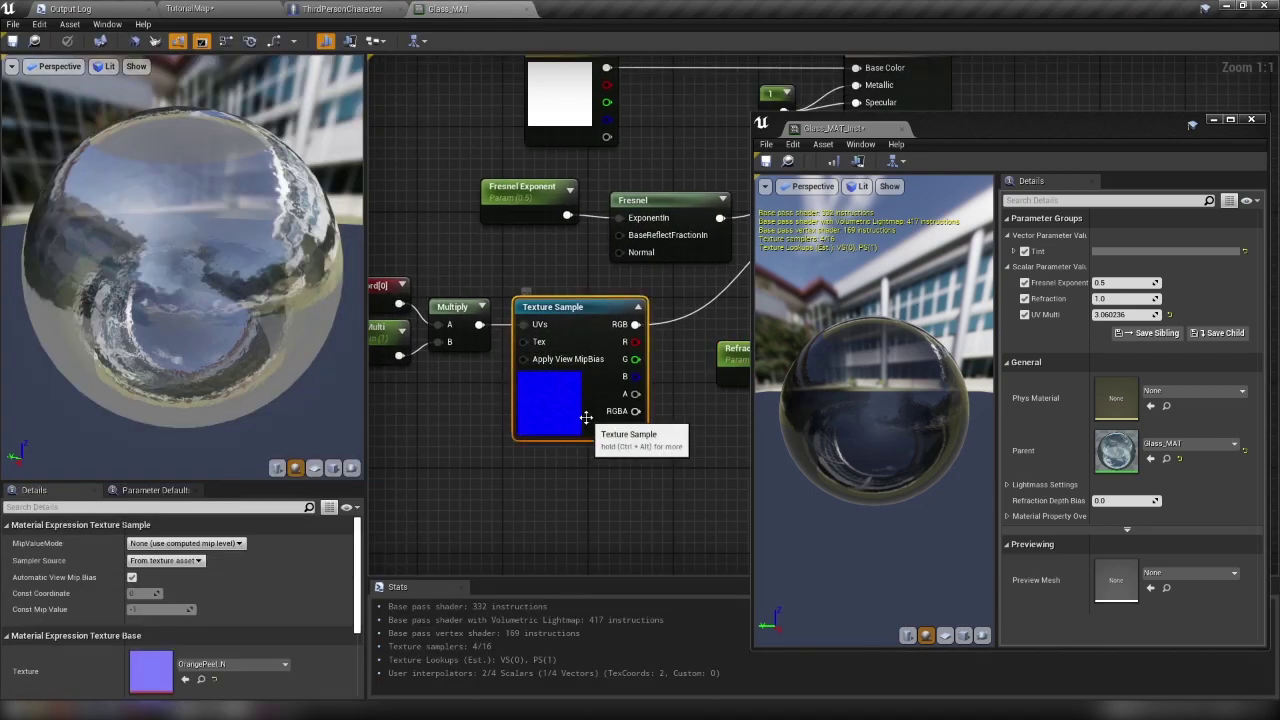
pyautogui.rightClick(567, 308)
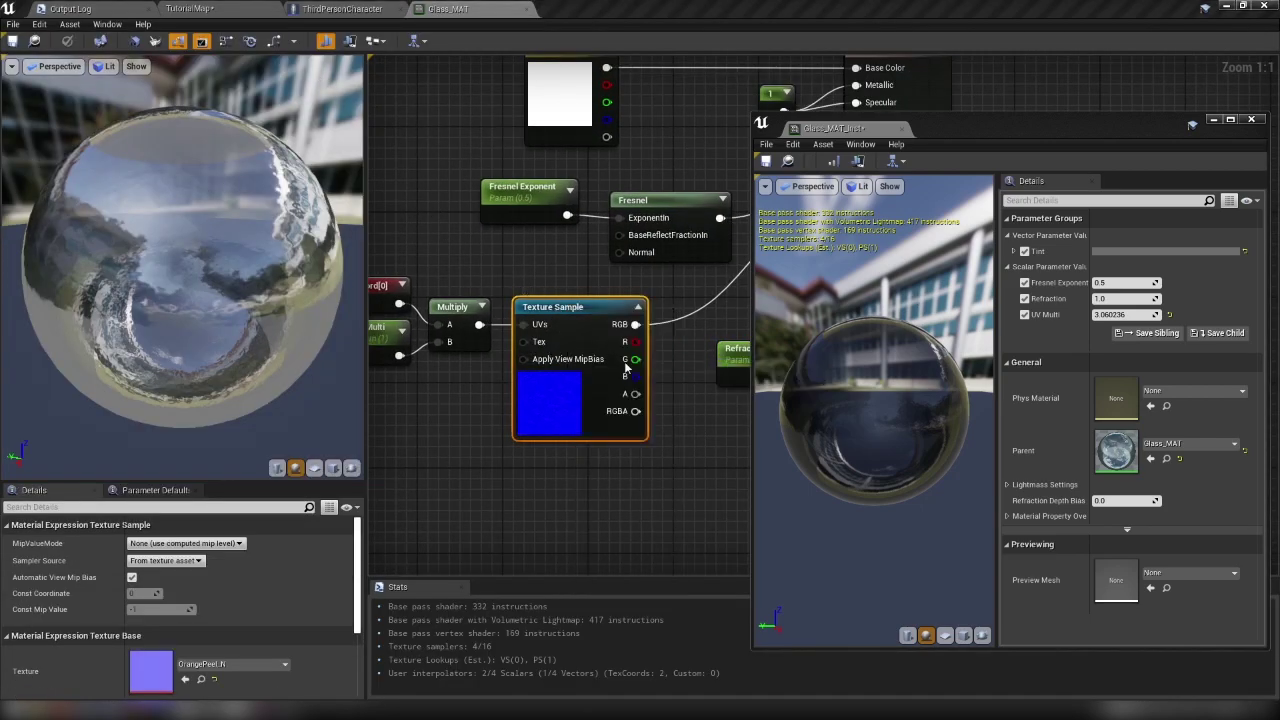
pyautogui.click(640, 353)
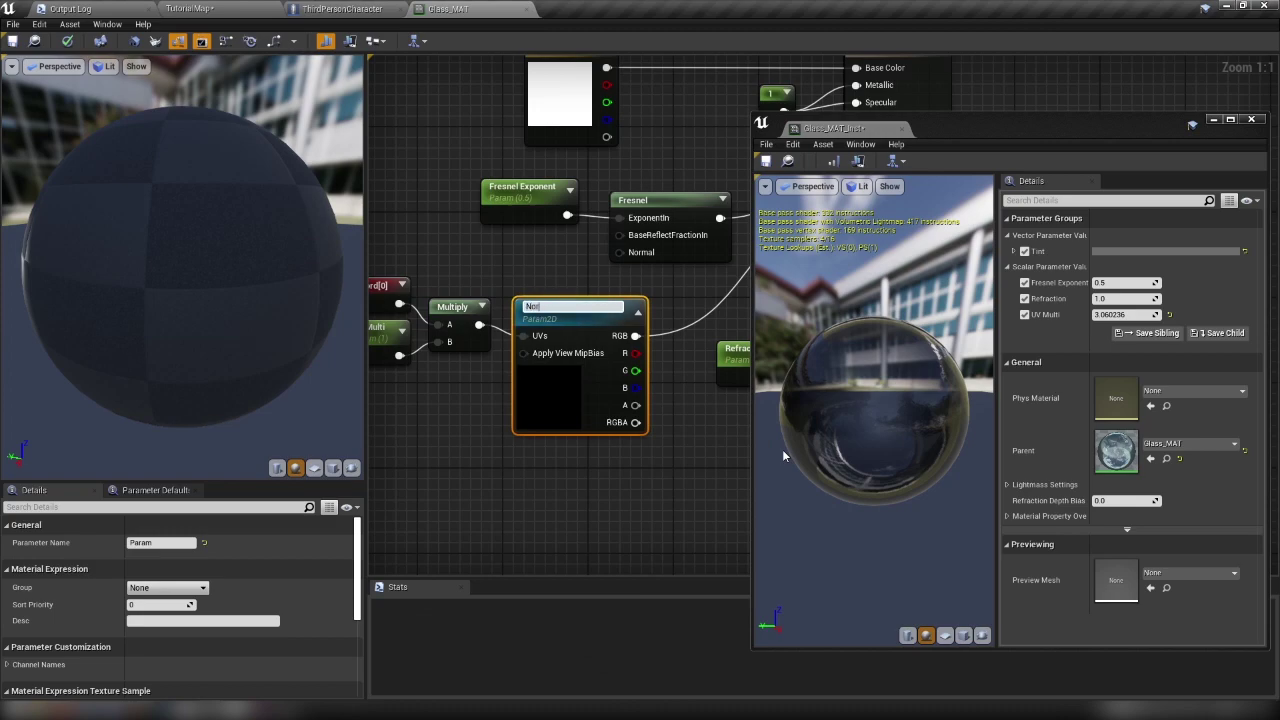
pyautogui.write('Normal')
pyautogui.press('Return')
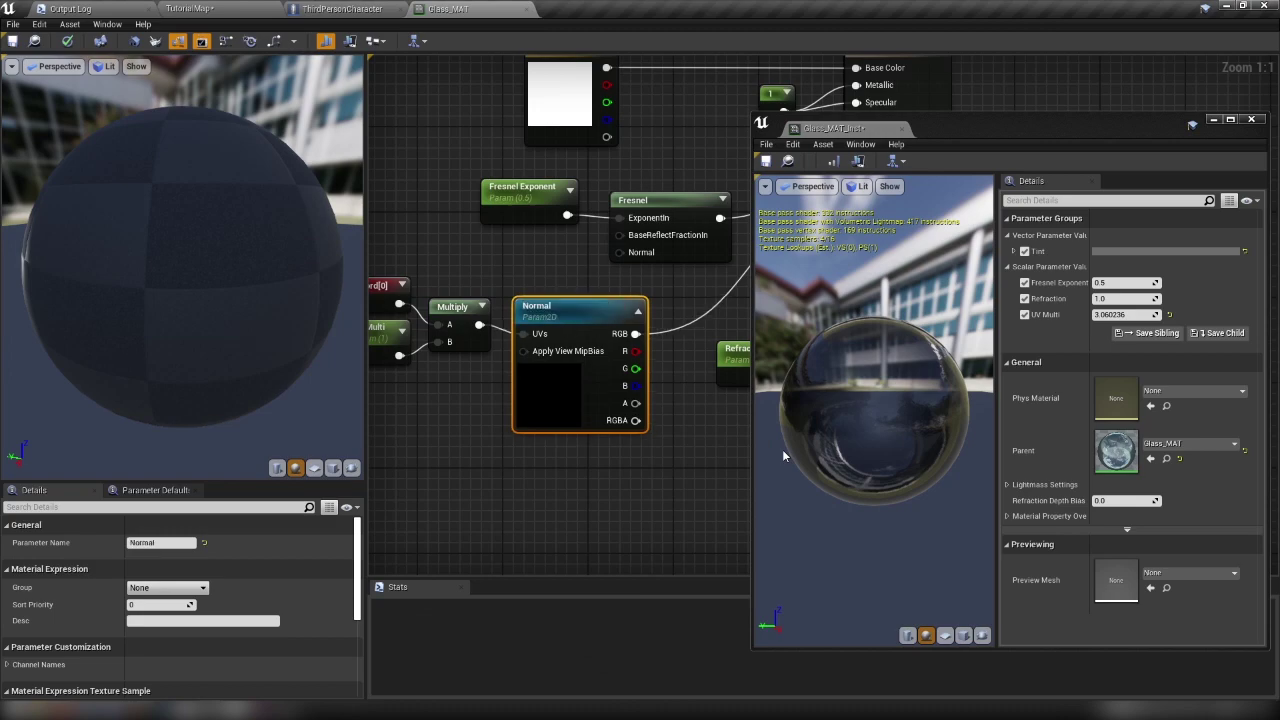
pyautogui.click(12, 42)
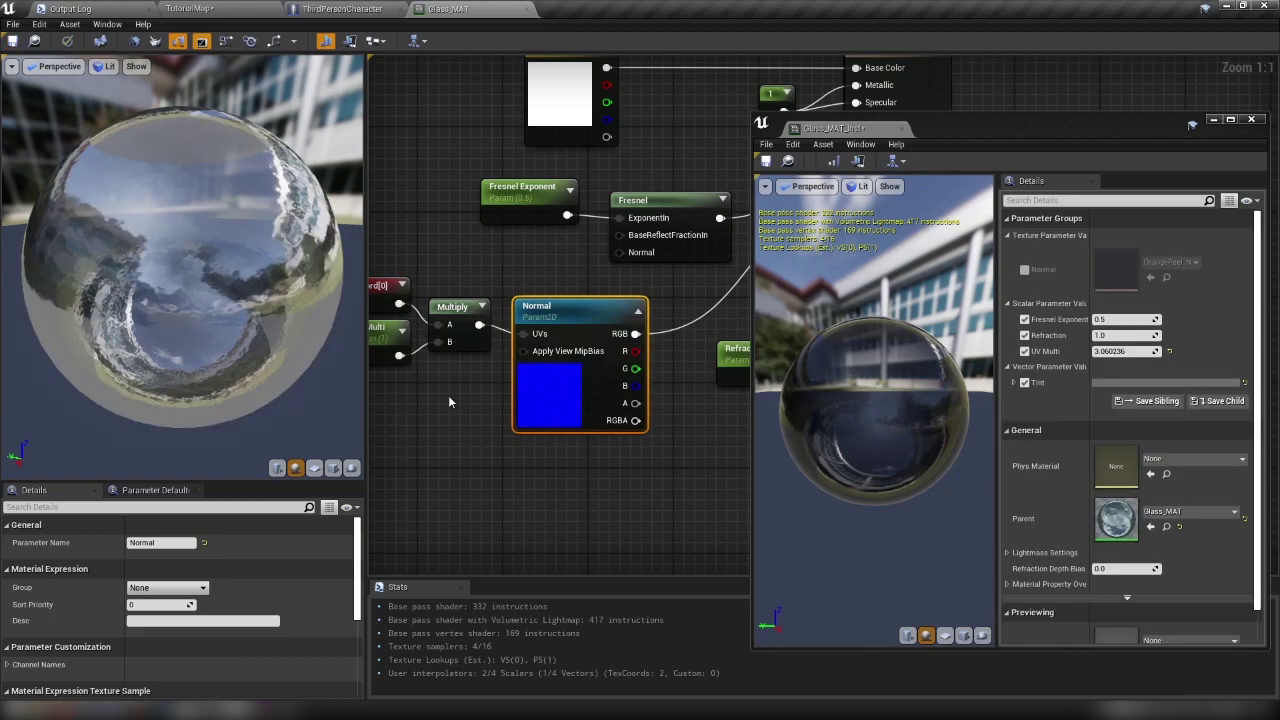
# Enlarge the Stats area, close the Glass_MAT material editor, and return to the TutorialMap level.
pyautogui.moveTo(140, 223); pyautogui.dragTo(215, 235)
pyautogui.moveTo(591, 477); pyautogui.dragTo(583, 430, button='right')
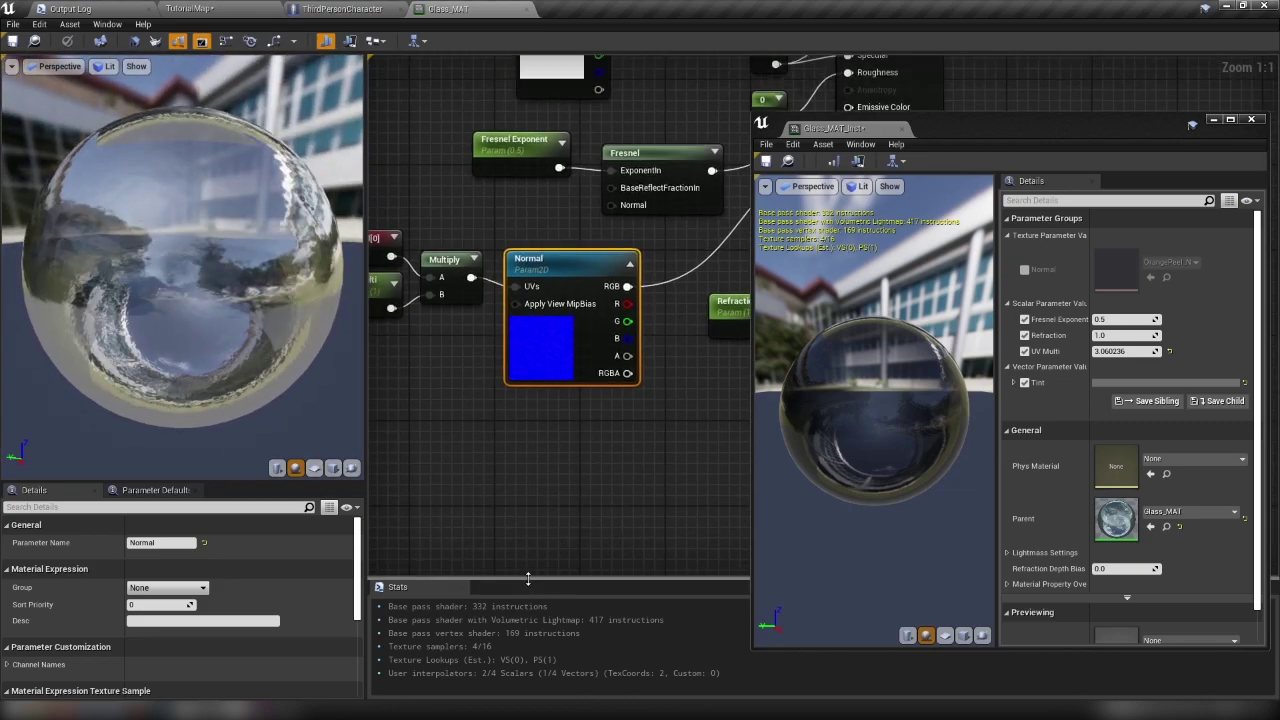
pyautogui.moveTo(530, 578); pyautogui.dragTo(530, 540)
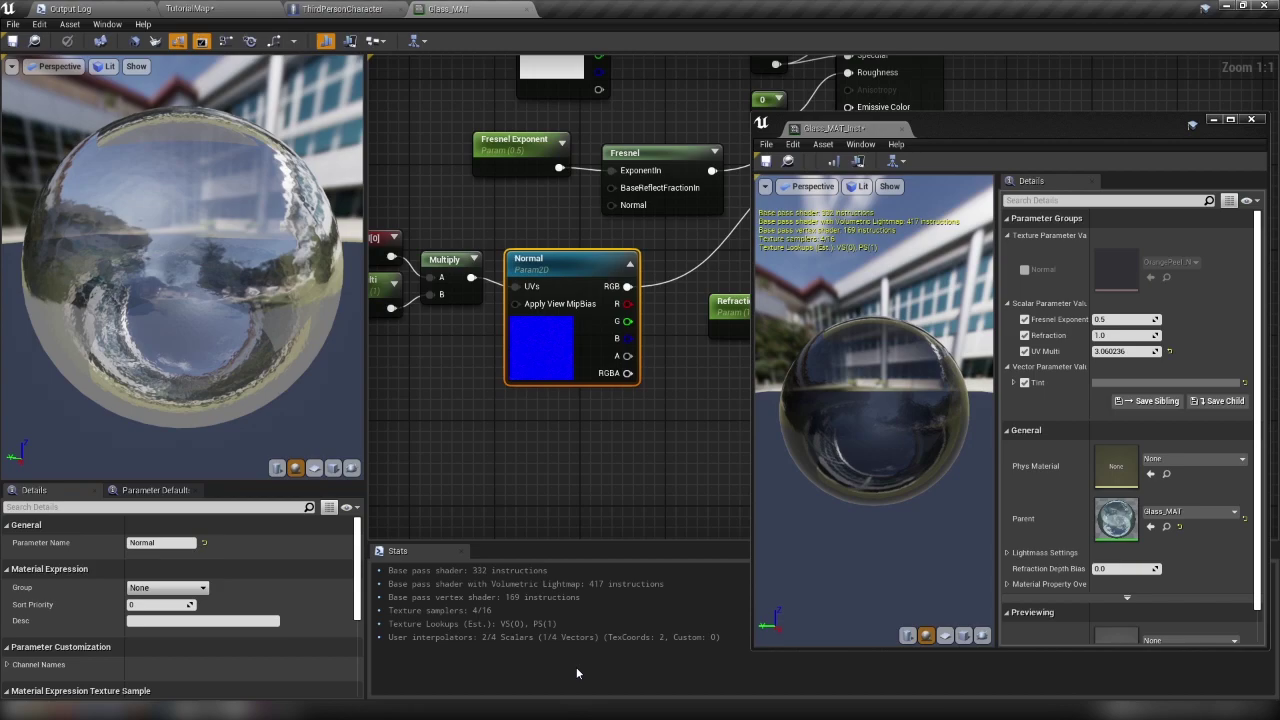
pyautogui.click(575, 416)
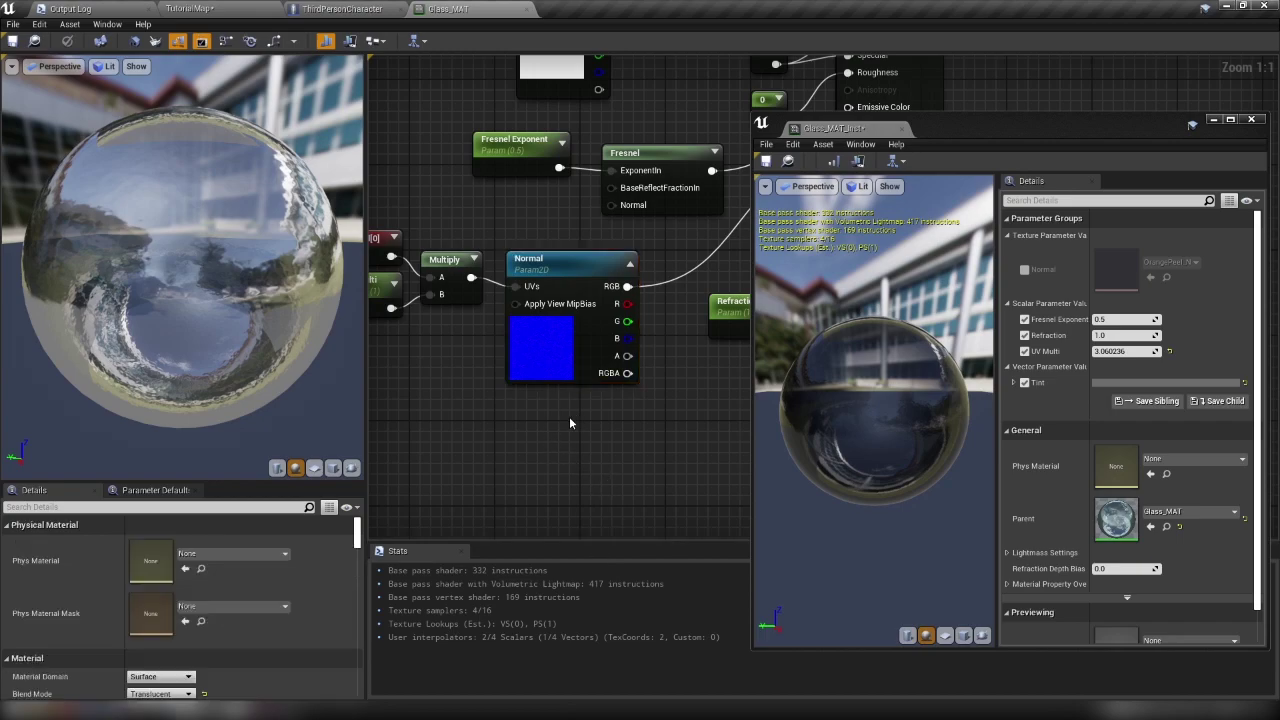
pyautogui.click(521, 9)
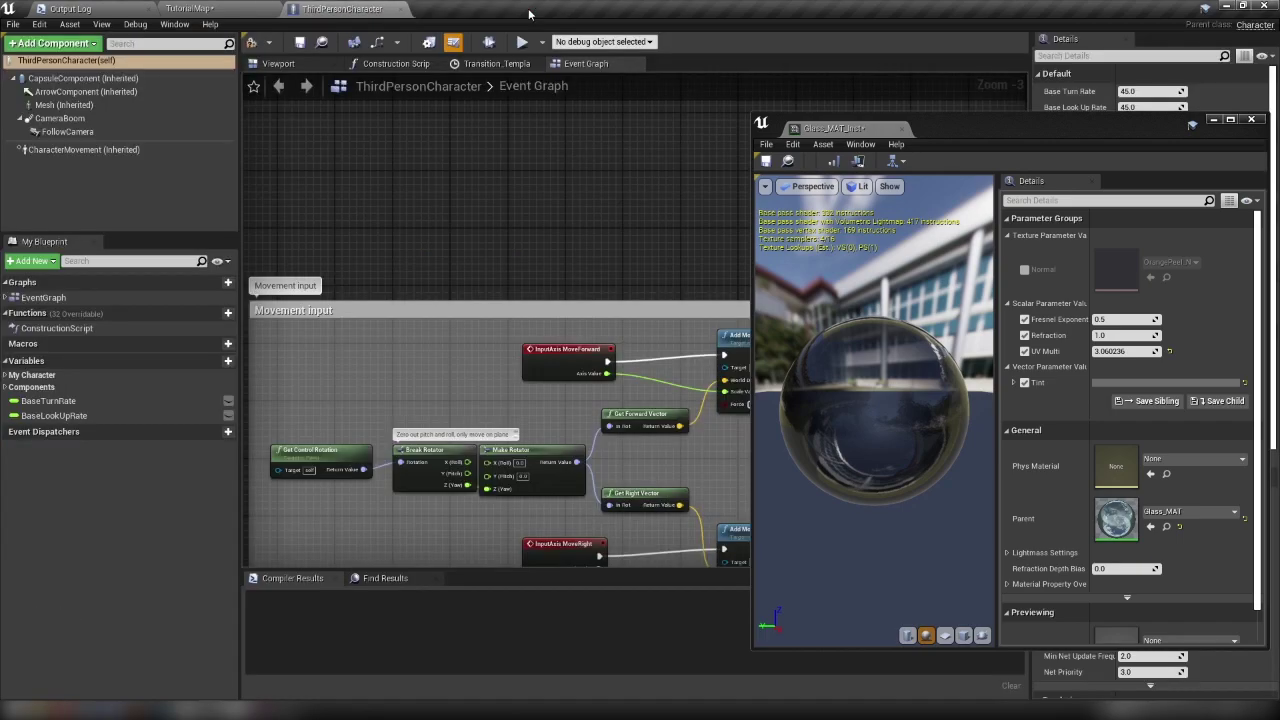
pyautogui.click(187, 8)
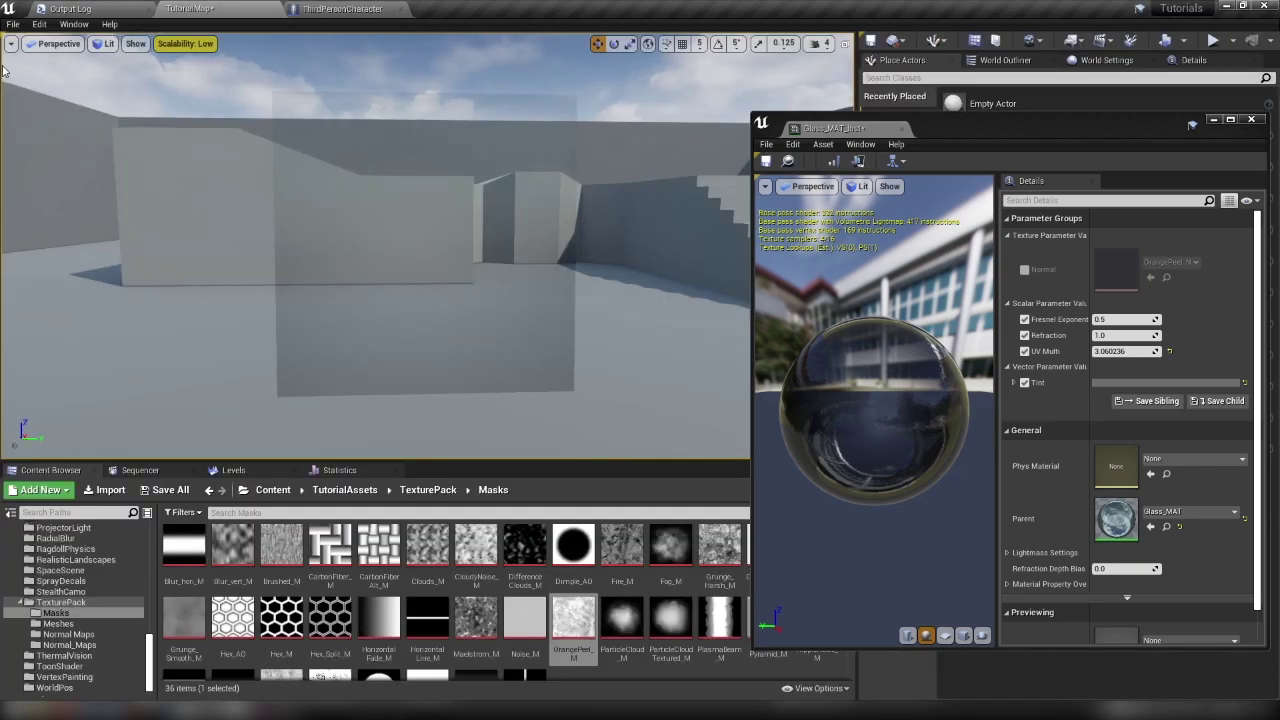
# Enable the instance's Normal override, reopen its parent material Glass_MAT from the Materials folder, and return to the TutorialMap level.
pyautogui.click(1024, 269)
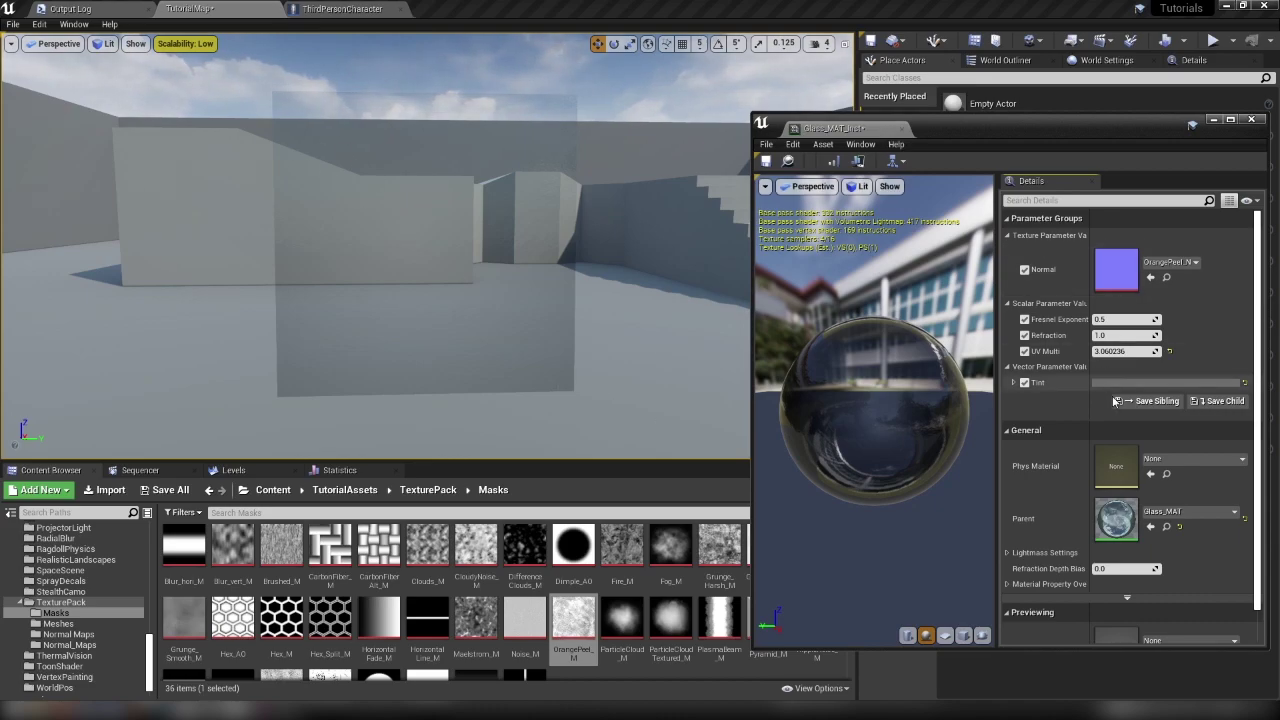
pyautogui.click(1166, 526)
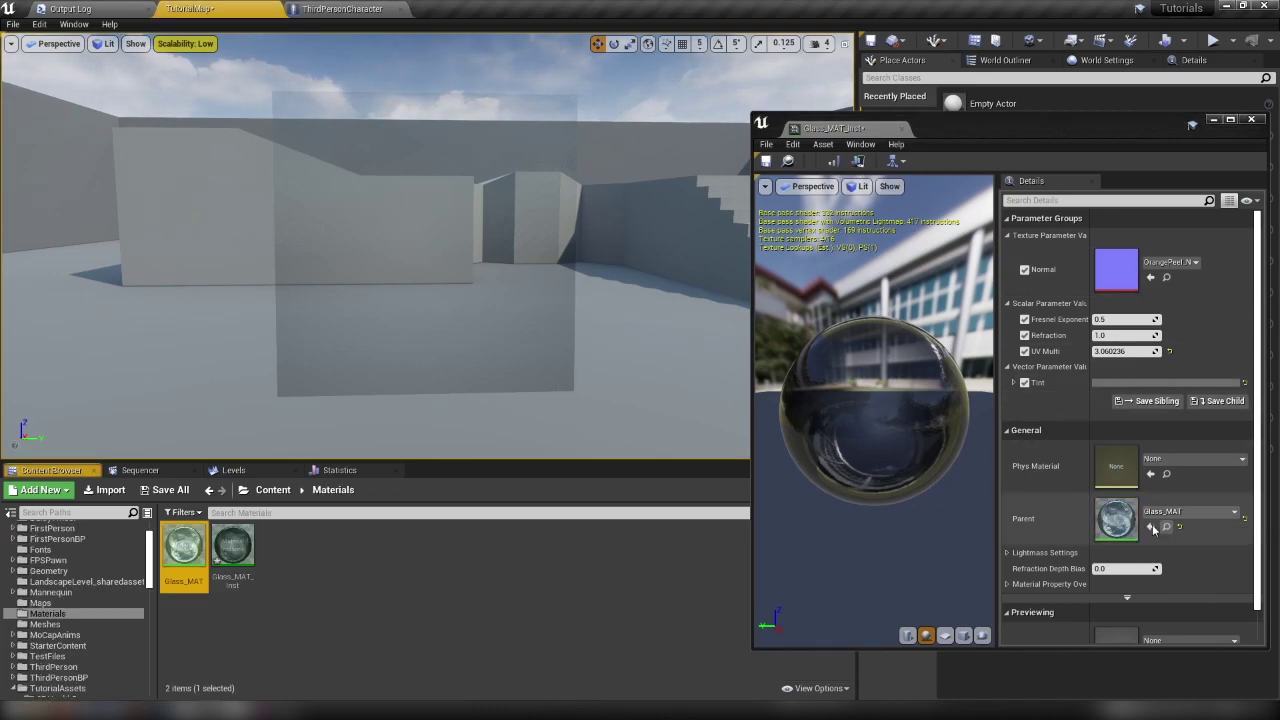
pyautogui.doubleClick(184, 545)
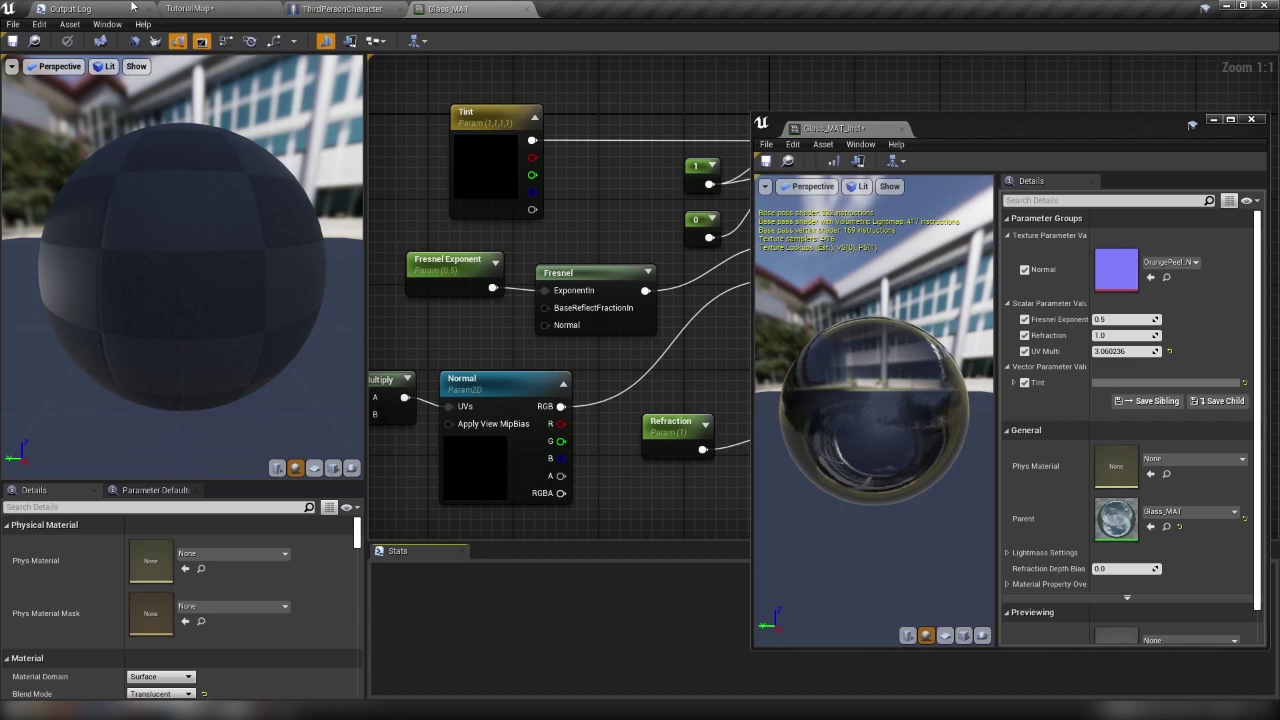
pyautogui.click(193, 8)
# Open the TexturePack Normal_Maps folder, assign Hex_Bulge_N to the instance's Normal parameter, and inspect the glass plane.
pyautogui.moveTo(660, 228); pyautogui.dragTo(660, 260, button='right')
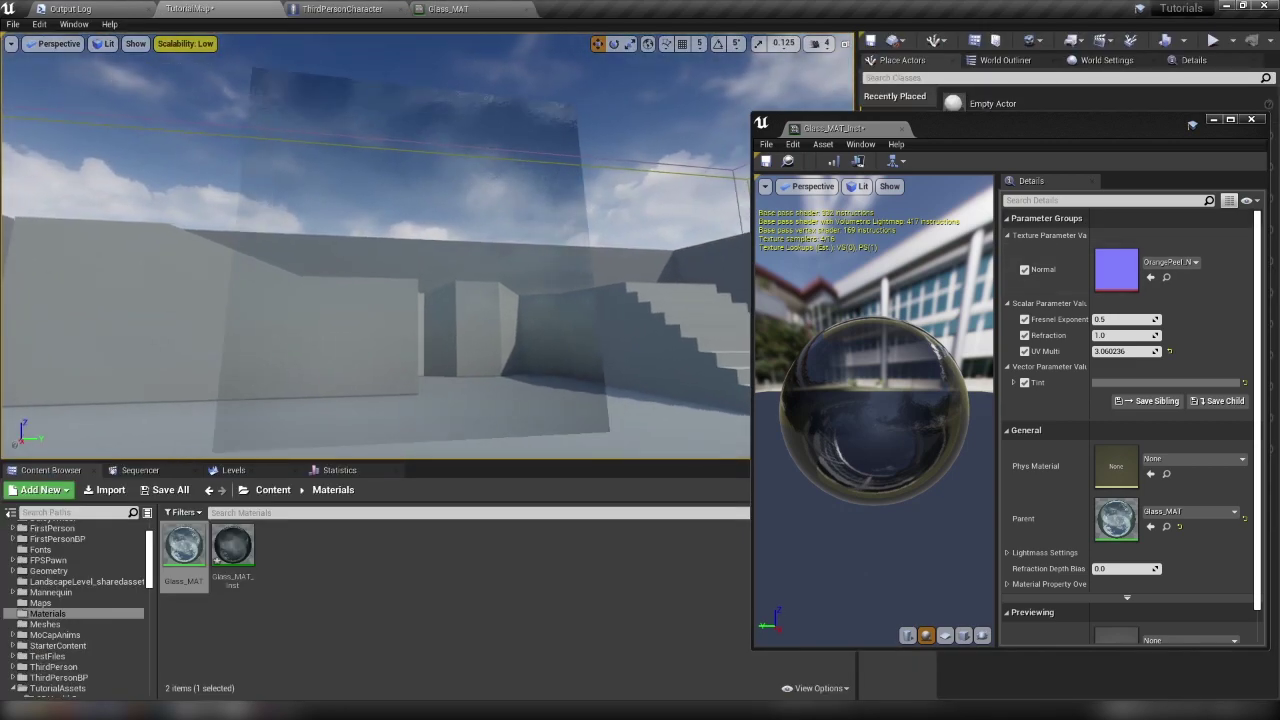
pyautogui.press('w')
pyautogui.moveTo(454, 266); pyautogui.dragTo(460, 240, button='right')
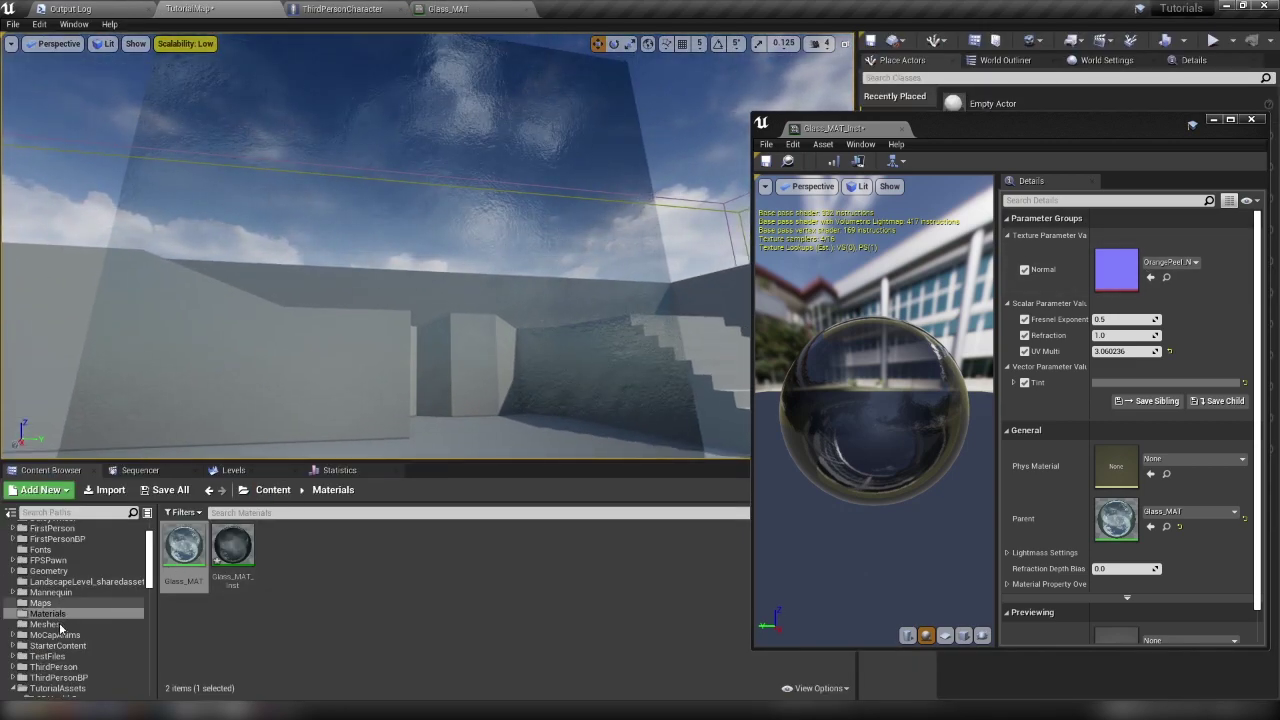
pyautogui.scroll(-10, 60, 633)
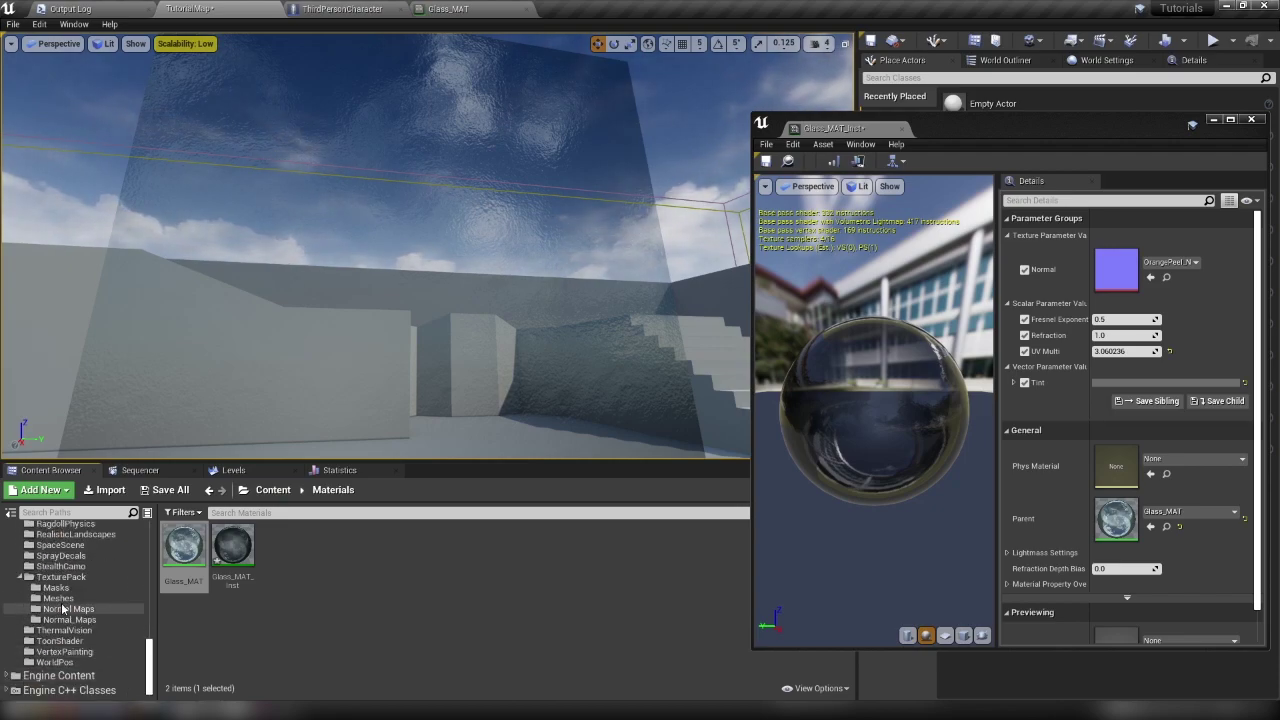
pyautogui.click(63, 607)
pyautogui.click(63, 620)
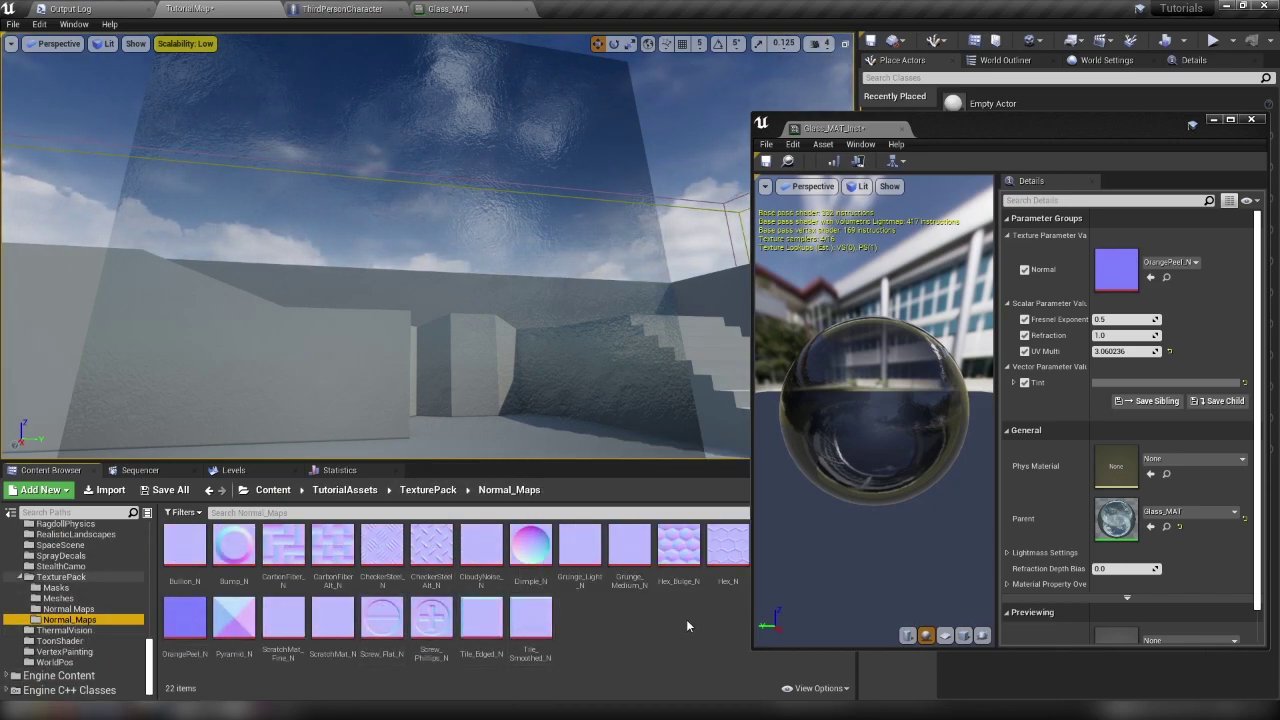
pyautogui.moveTo(679, 545); pyautogui.dragTo(1110, 280)
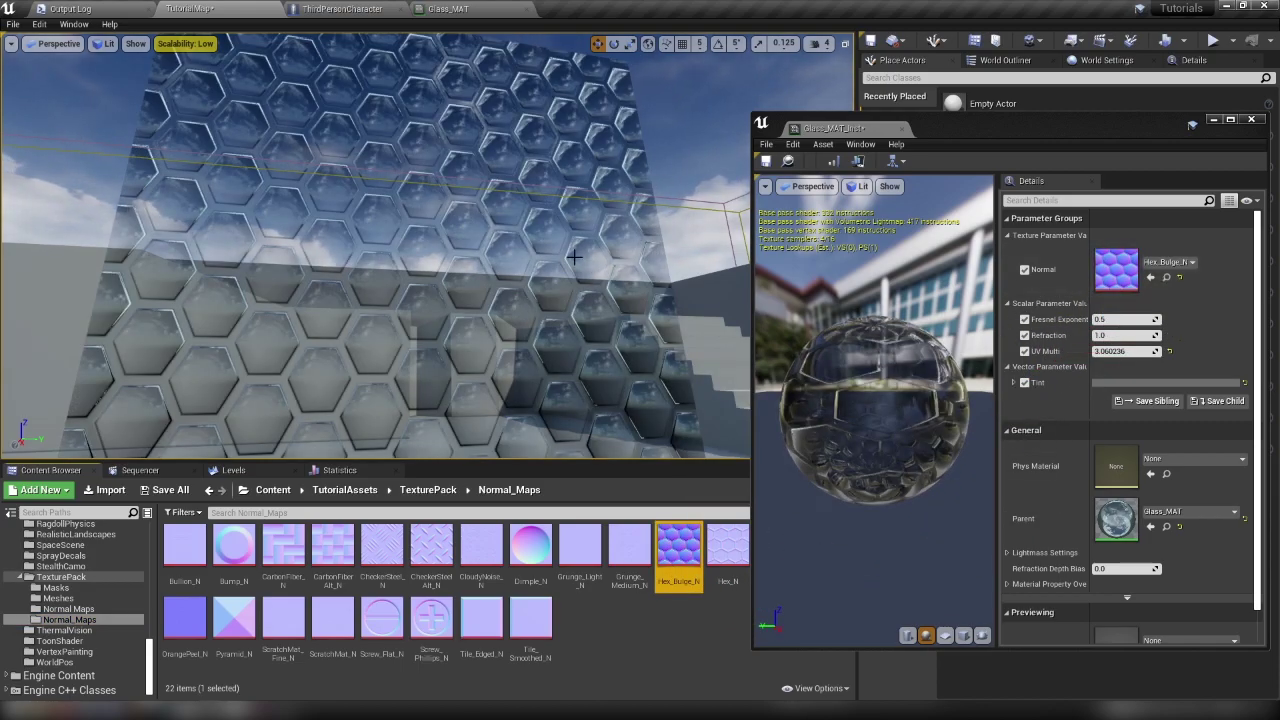
pyautogui.moveTo(574, 253); pyautogui.dragTo(544, 400, button='right')
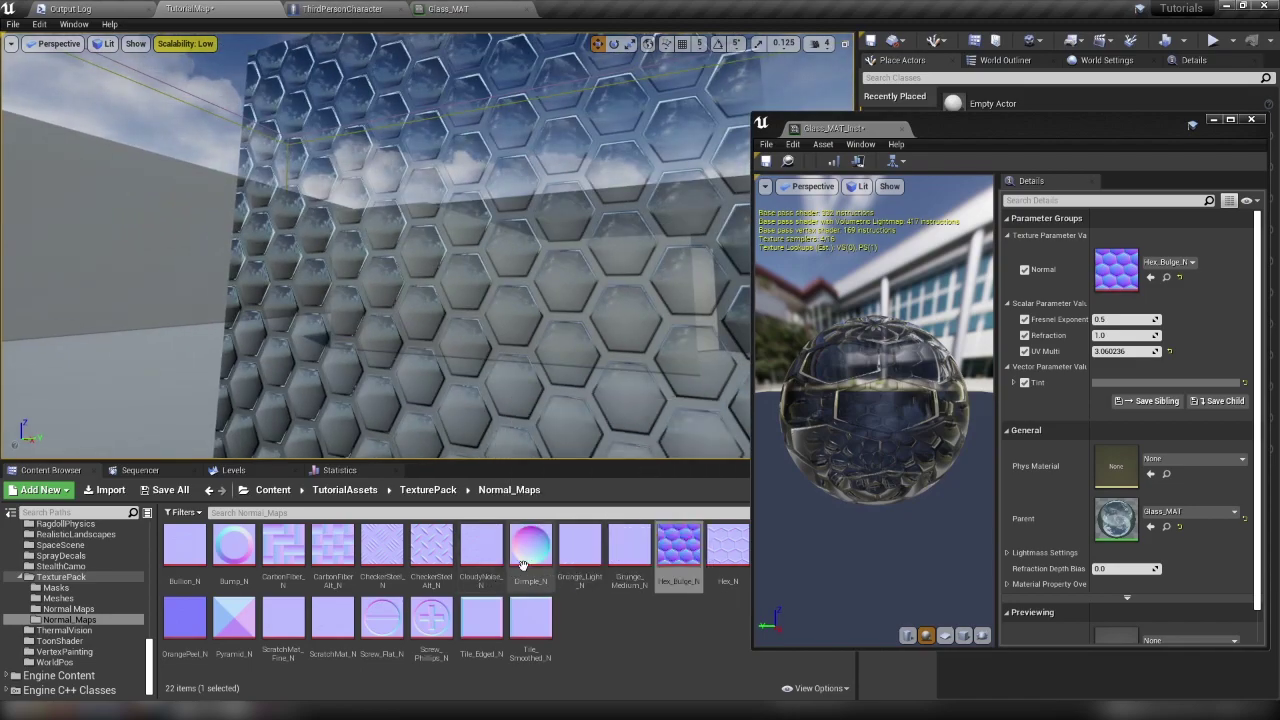
# Try CheckerSteel_N as the instance's Normal texture and inspect the glass plane against the sky.
pyautogui.moveTo(367, 550); pyautogui.dragTo(1104, 250)
pyautogui.moveTo(620, 270); pyautogui.dragTo(560, 190, button='right')
pyautogui.moveTo(524, 406); pyautogui.dragTo(524, 406, button='right')
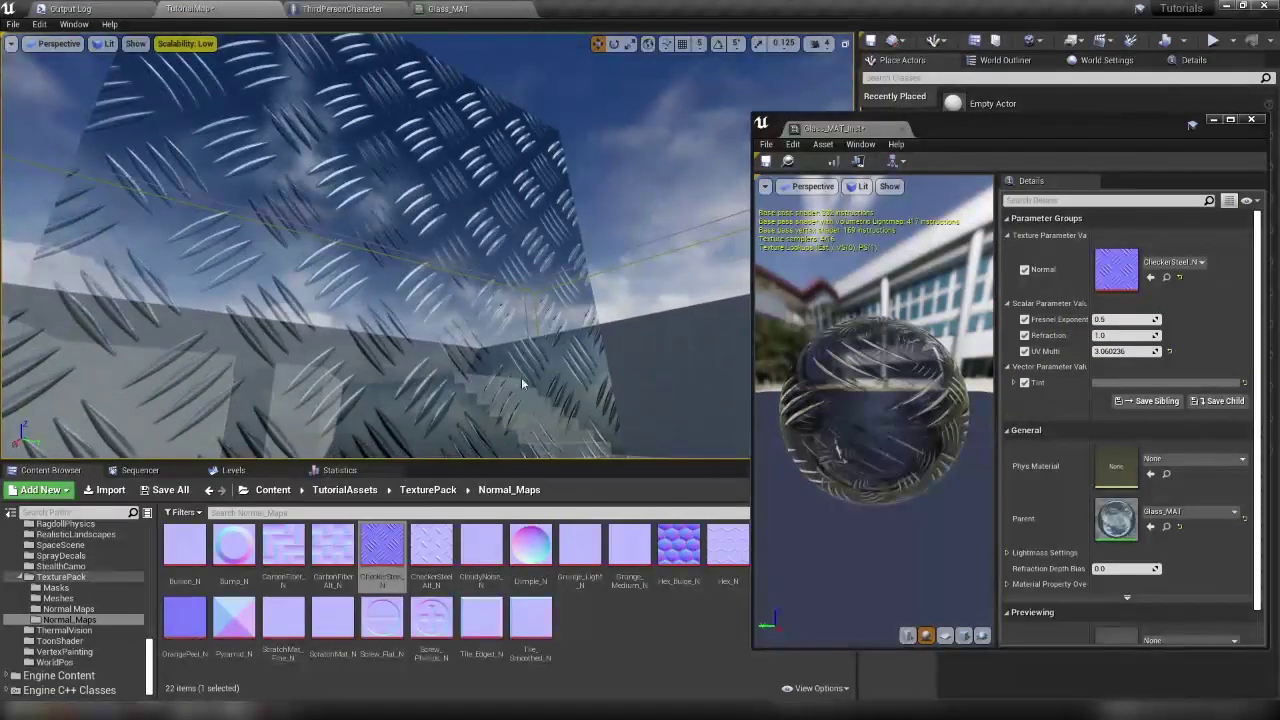
# Move the instance editor window aside, assign Noise_N to the Normal parameter, and inspect the glass plane.
pyautogui.moveTo(1055, 128); pyautogui.dragTo(1140, 113)
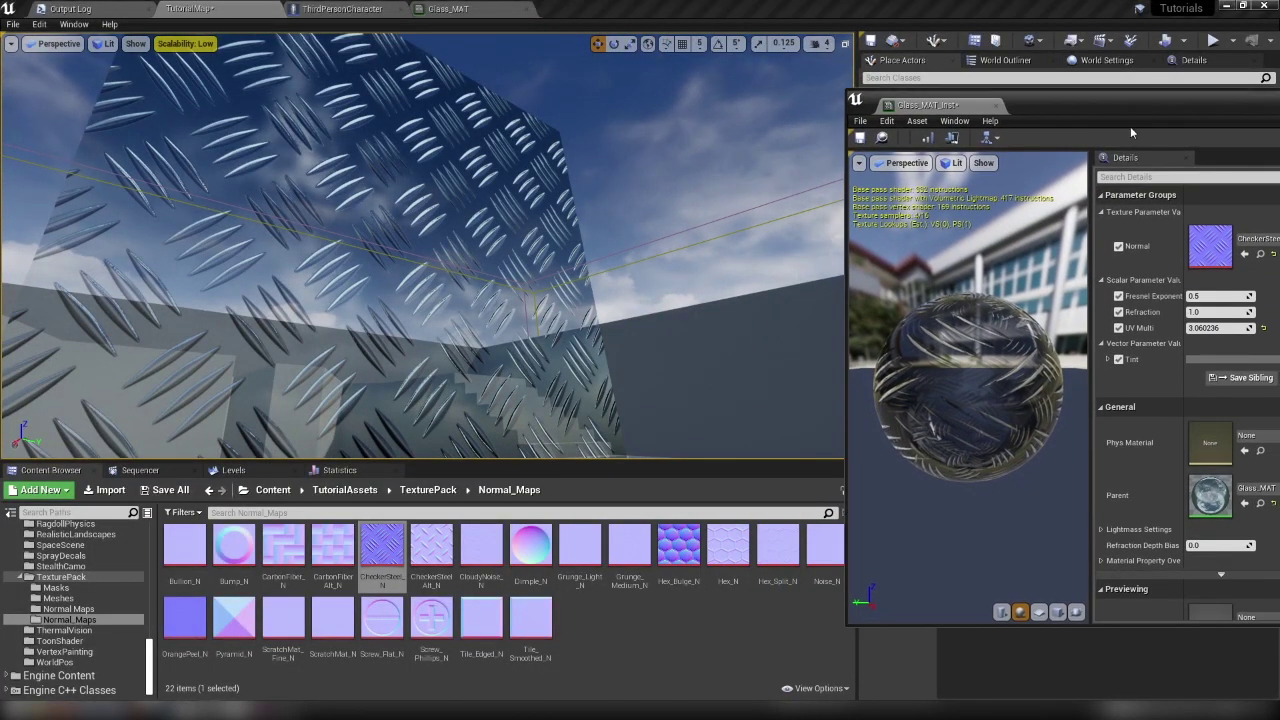
pyautogui.moveTo(825, 548); pyautogui.dragTo(1210, 246)
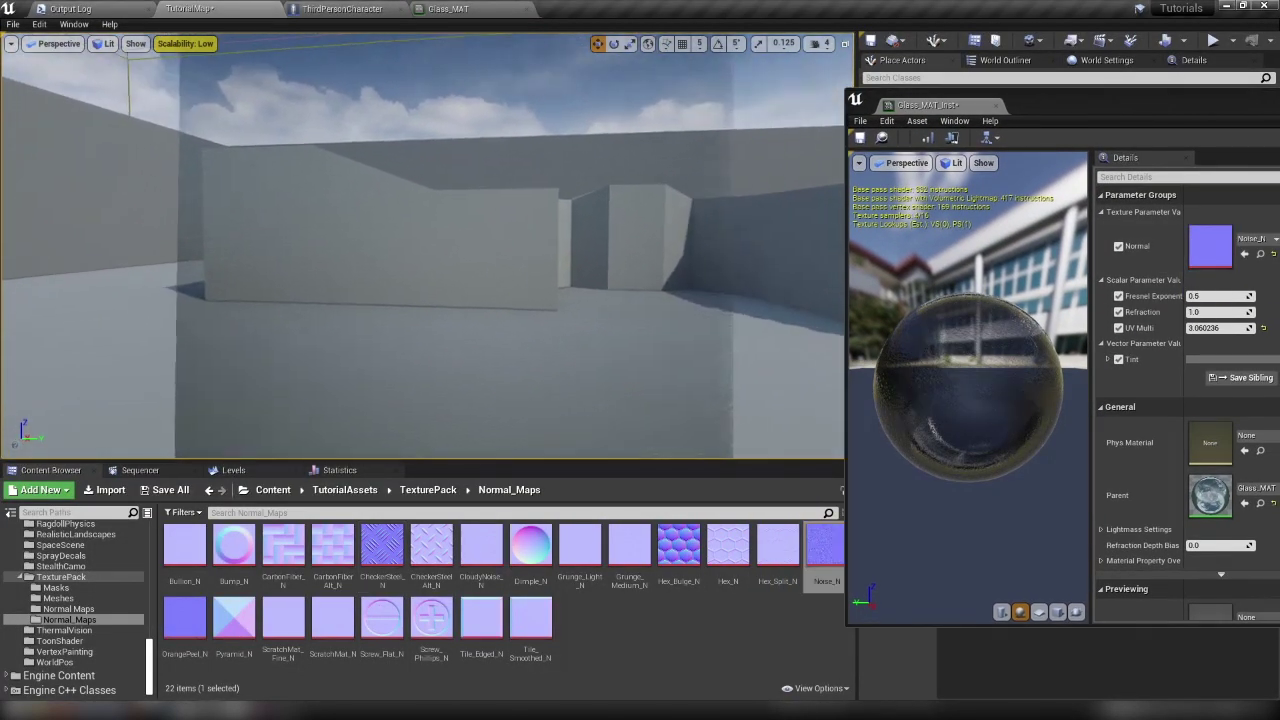
pyautogui.moveTo(428, 300)
pyautogui.mouseDown(button='right')
pyautogui.moveTo(432, 220)
pyautogui.moveTo(428, 285)
pyautogui.mouseUp(button='right')
pyautogui.moveTo(524, 406); pyautogui.dragTo(524, 406, button='right')
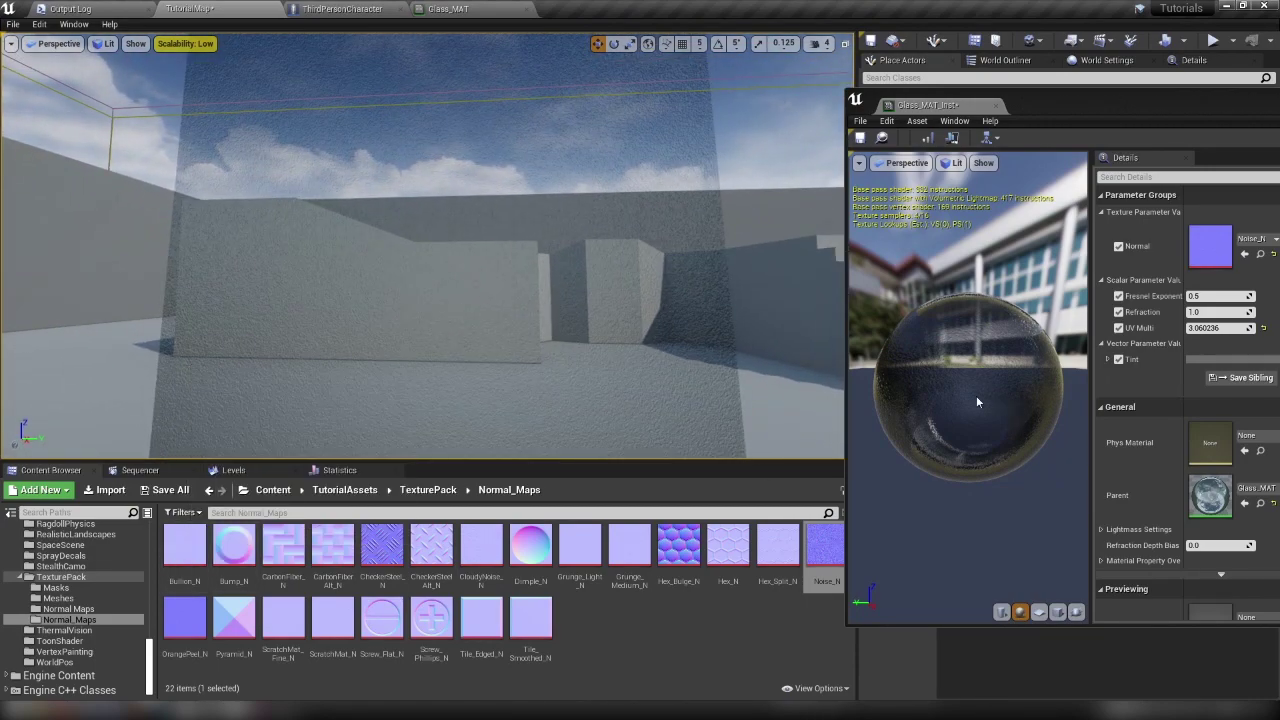
# Switch to the Glass_MAT graph, move the instance window clear of the nodes, and shift the Tint node up to make room.
pyautogui.moveTo(1110, 113); pyautogui.dragTo(981, 162)
pyautogui.click(448, 9)
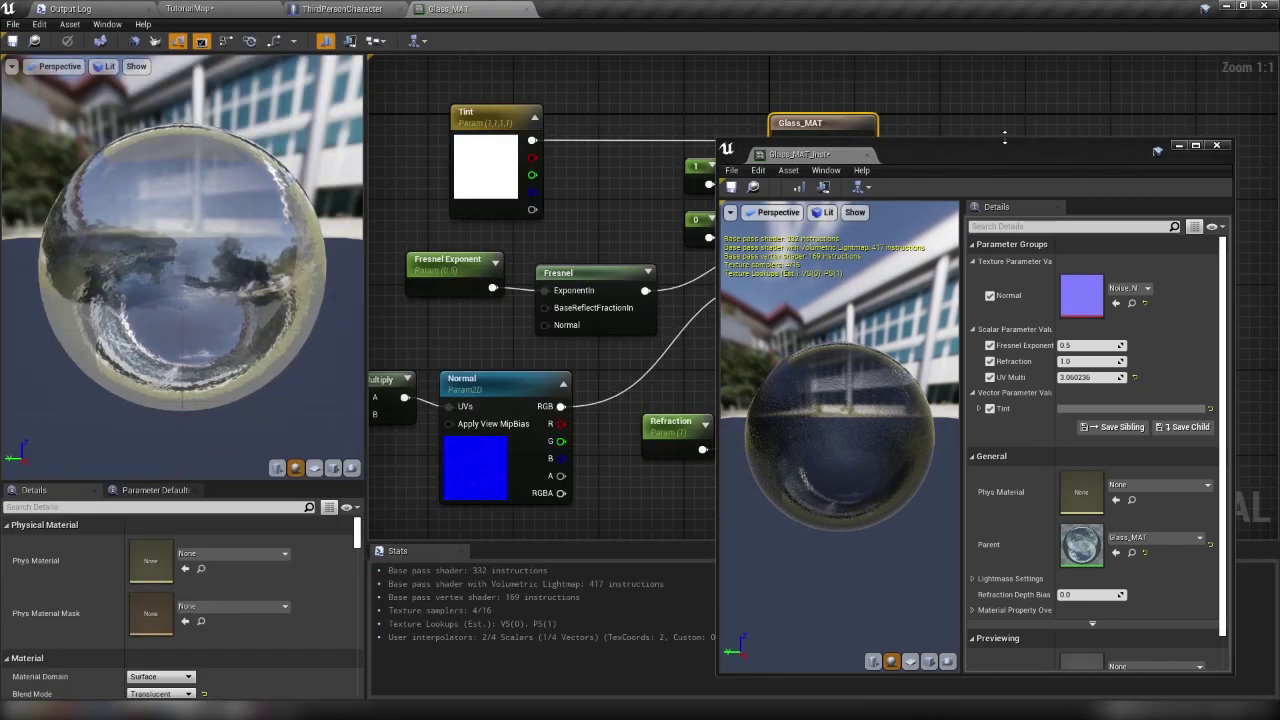
pyautogui.moveTo(1004, 139); pyautogui.dragTo(1044, 156)
pyautogui.moveTo(594, 231); pyautogui.dragTo(615, 305, button='right')
pyautogui.moveTo(518, 262); pyautogui.dragTo(519, 187)
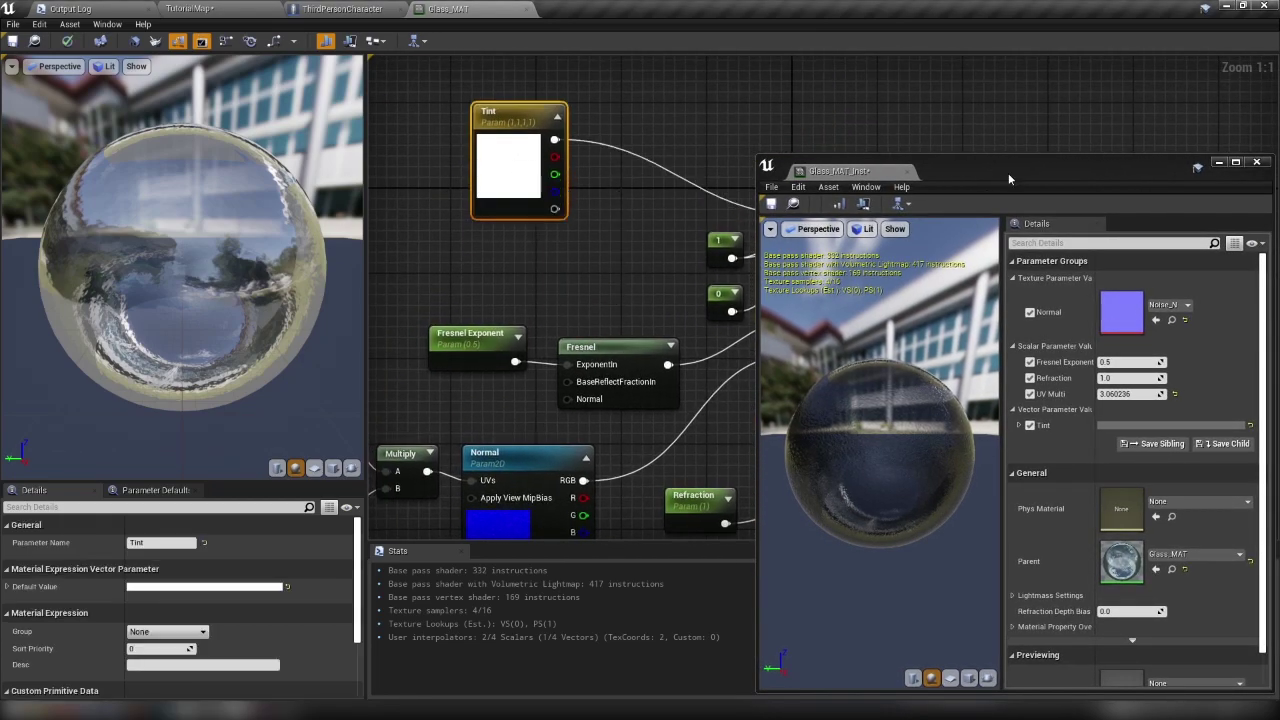
pyautogui.moveTo(1009, 175); pyautogui.dragTo(1025, 542)
pyautogui.moveTo(976, 375); pyautogui.dragTo(1114, 382, button='right')
pyautogui.moveTo(628, 188); pyautogui.dragTo(554, 156)
pyautogui.moveTo(663, 191); pyautogui.dragTo(712, 248, button='right')
# Add a Texture Sample between the Tint and Fresnel nodes and convert it into a parameter named Mask.
pyautogui.click(724, 272)
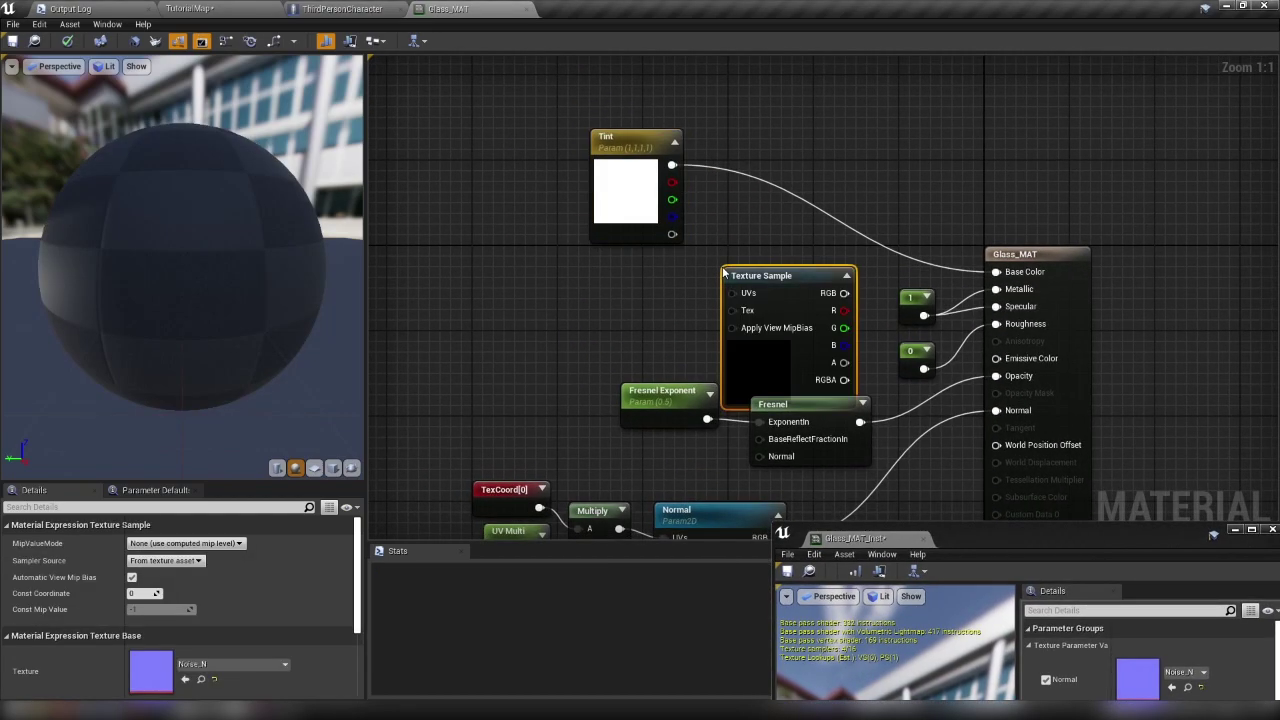
pyautogui.moveTo(793, 284); pyautogui.dragTo(775, 257)
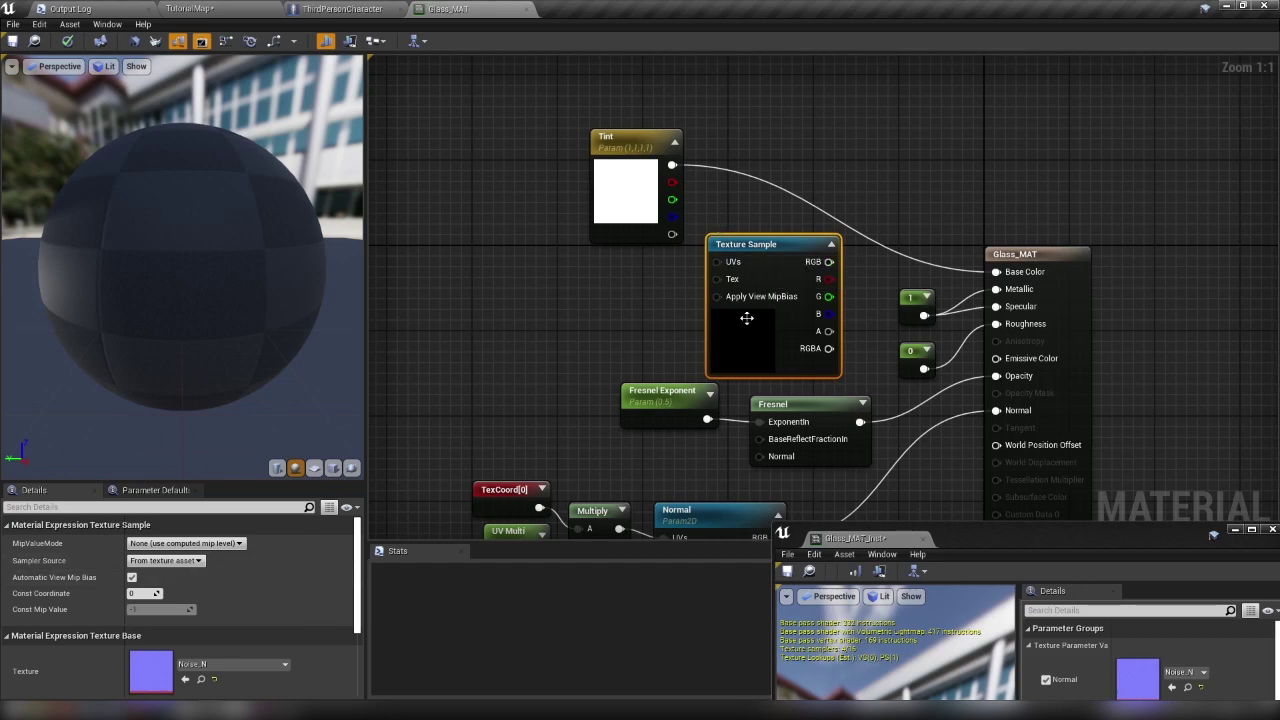
pyautogui.rightClick(768, 240)
pyautogui.click(808, 281)
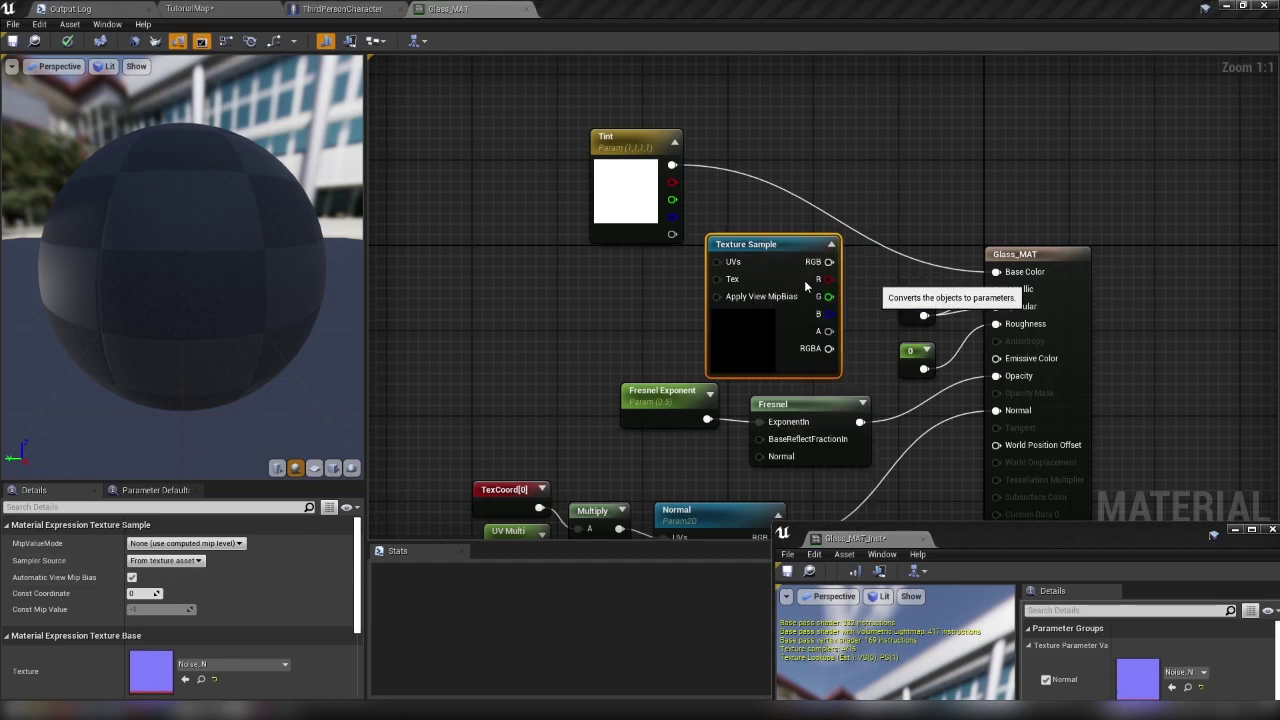
pyautogui.write('Mask')
pyautogui.press('Return')
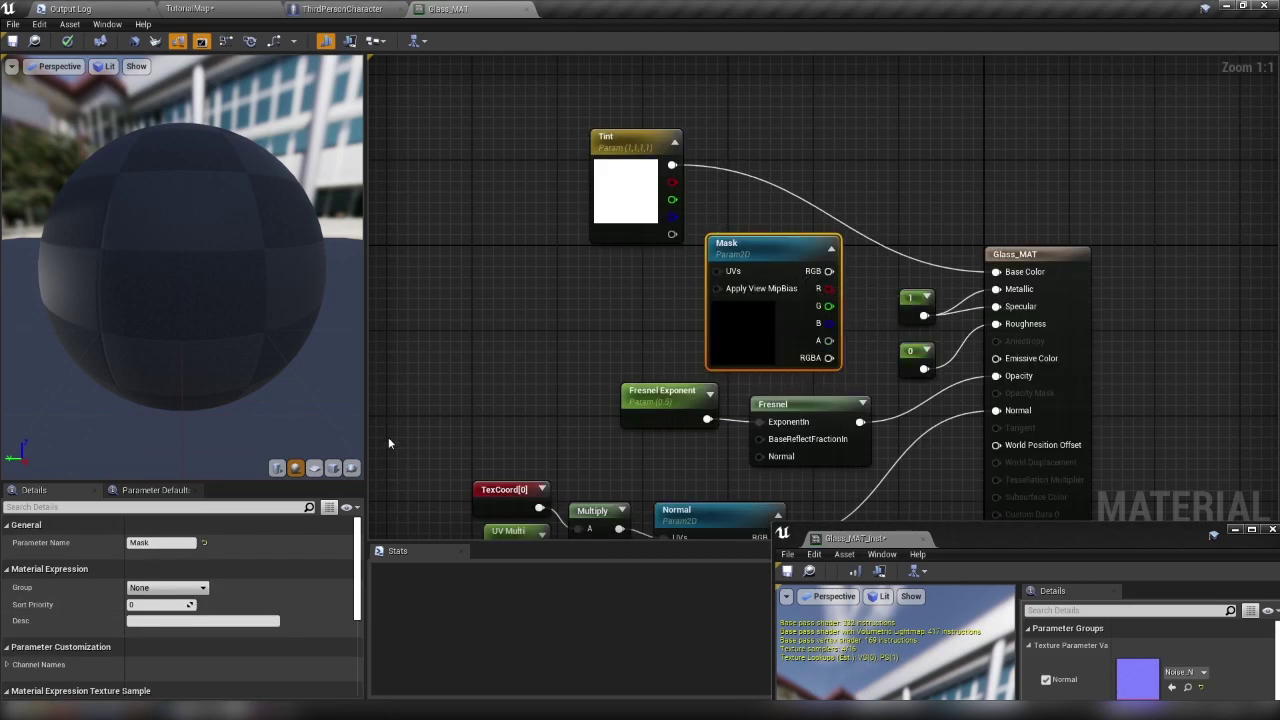
# Assign the Grunge_Medium_M texture to the Mask parameter node.
pyautogui.scroll(-3, 218, 591)
pyautogui.click(600, 330)
pyautogui.click(778, 308)
pyautogui.scroll(-3, 212, 630)
pyautogui.scroll(4, 191, 608)
pyautogui.scroll(-5, 189, 602)
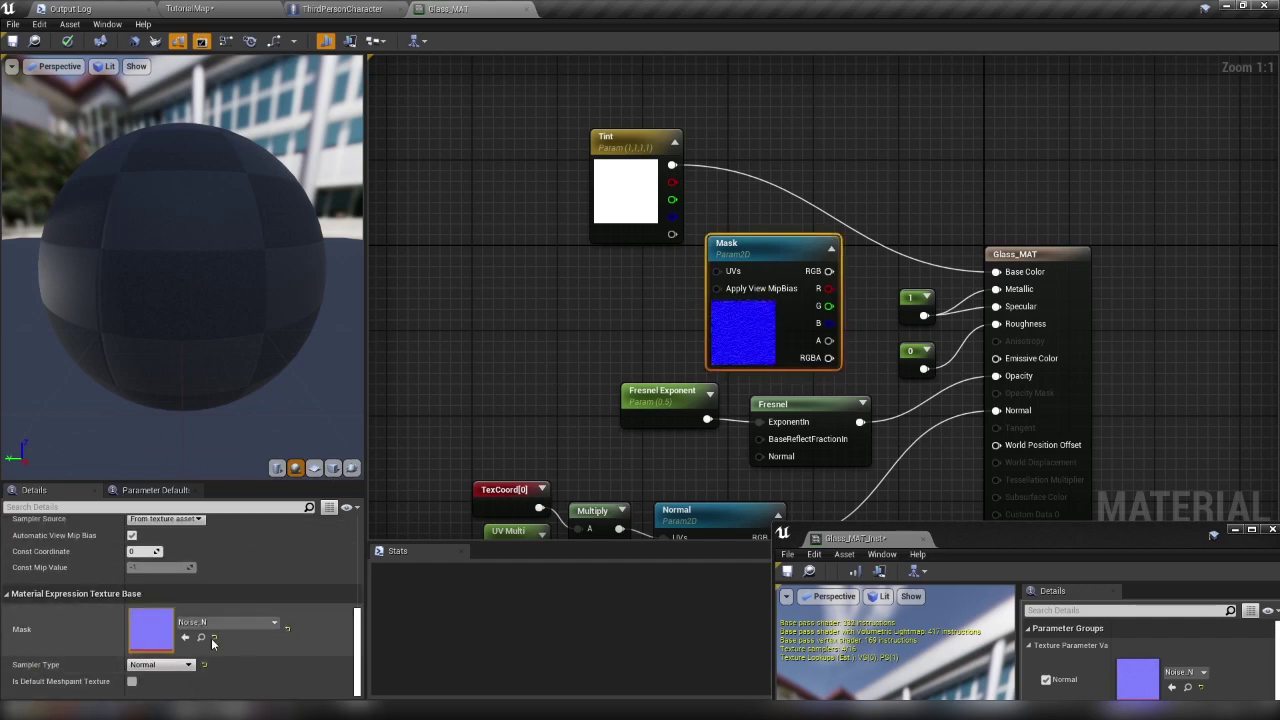
pyautogui.click(230, 622)
pyautogui.write('medium')
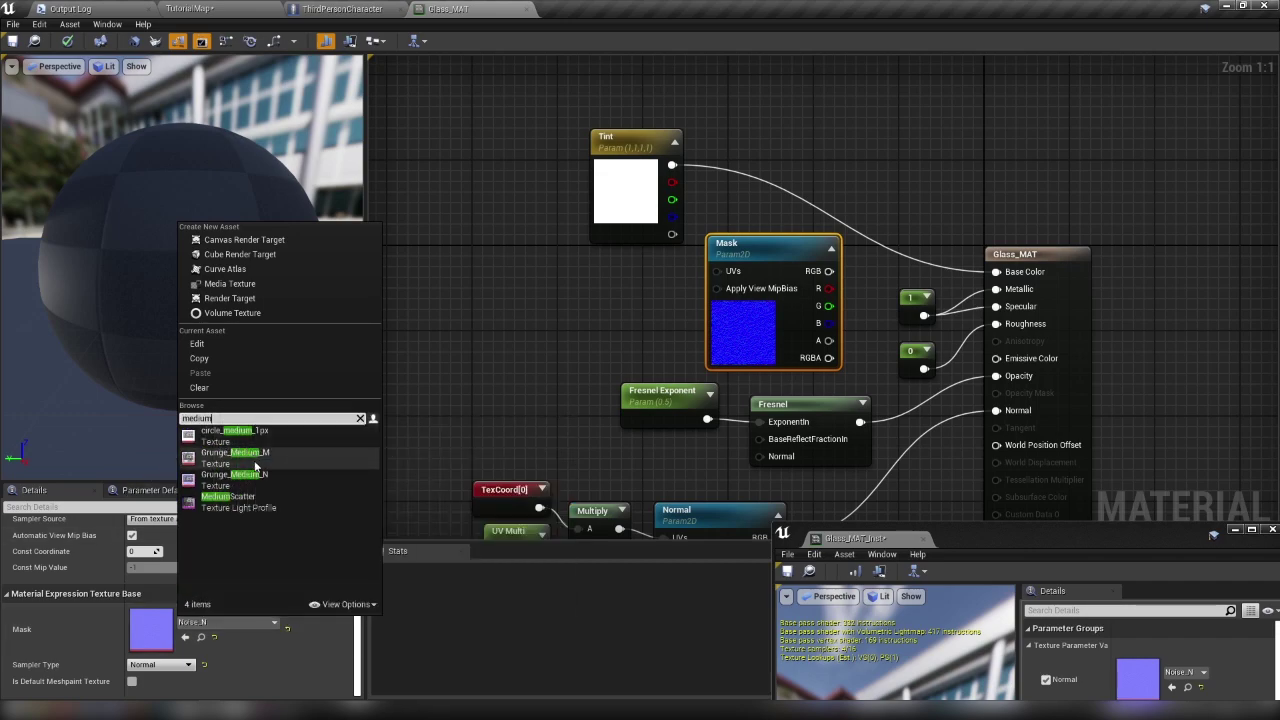
pyautogui.click(257, 462)
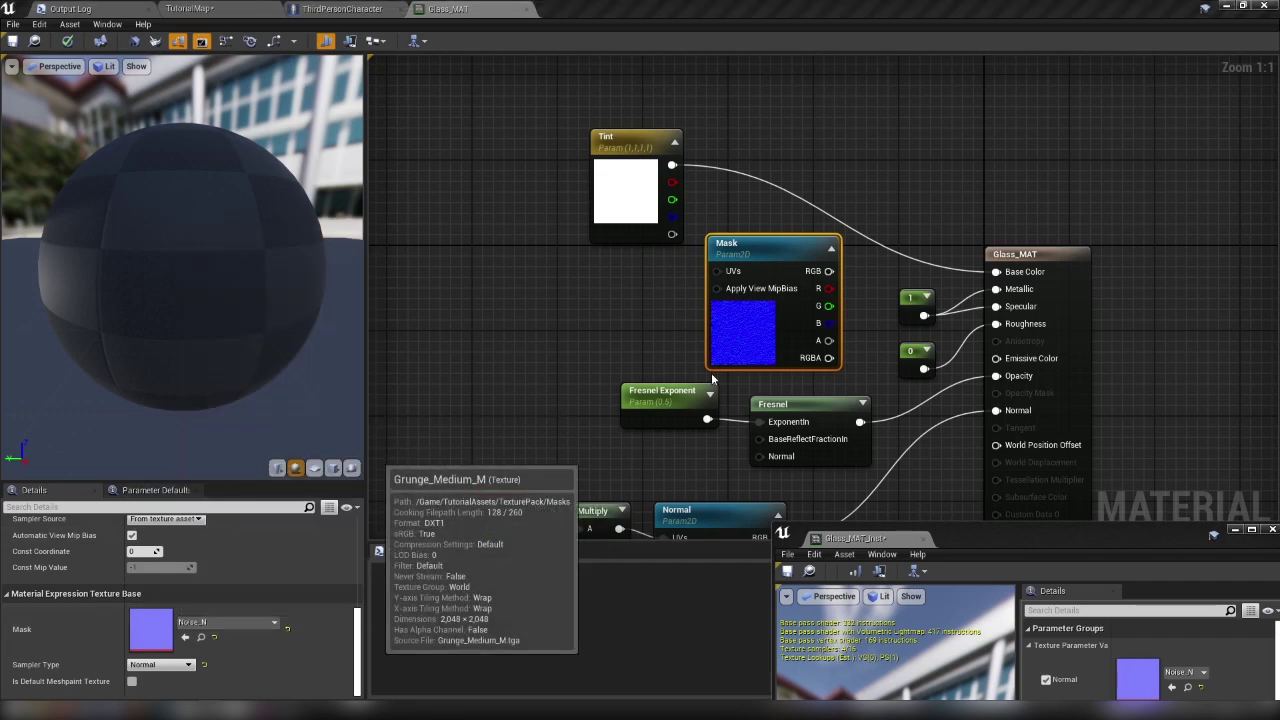
# Duplicate the TexCoord, UV Multi and Multiply nodes of the Normal texture and place the copies beside the Mask node.
pyautogui.moveTo(516, 377); pyautogui.dragTo(646, 269, button='right')
pyautogui.moveTo(543, 343); pyautogui.dragTo(751, 478)
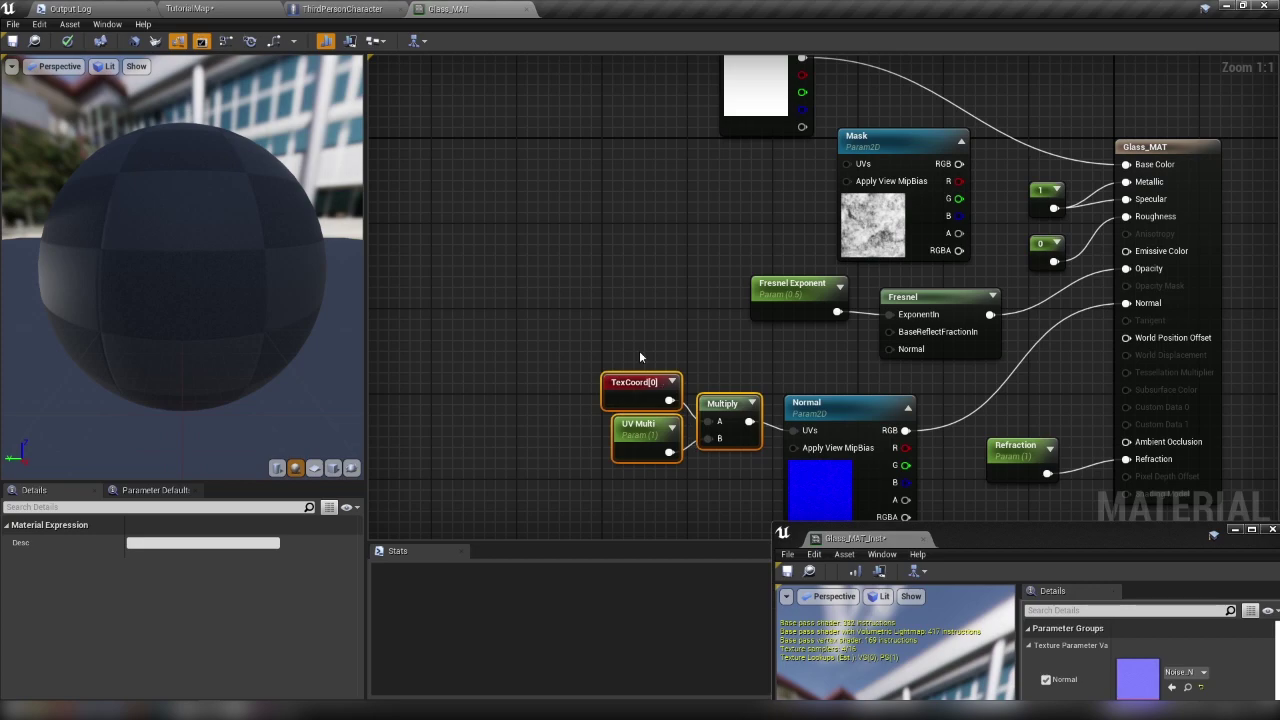
pyautogui.hotkey('ctrl', 'c')
pyautogui.hotkey('ctrl', 'v')
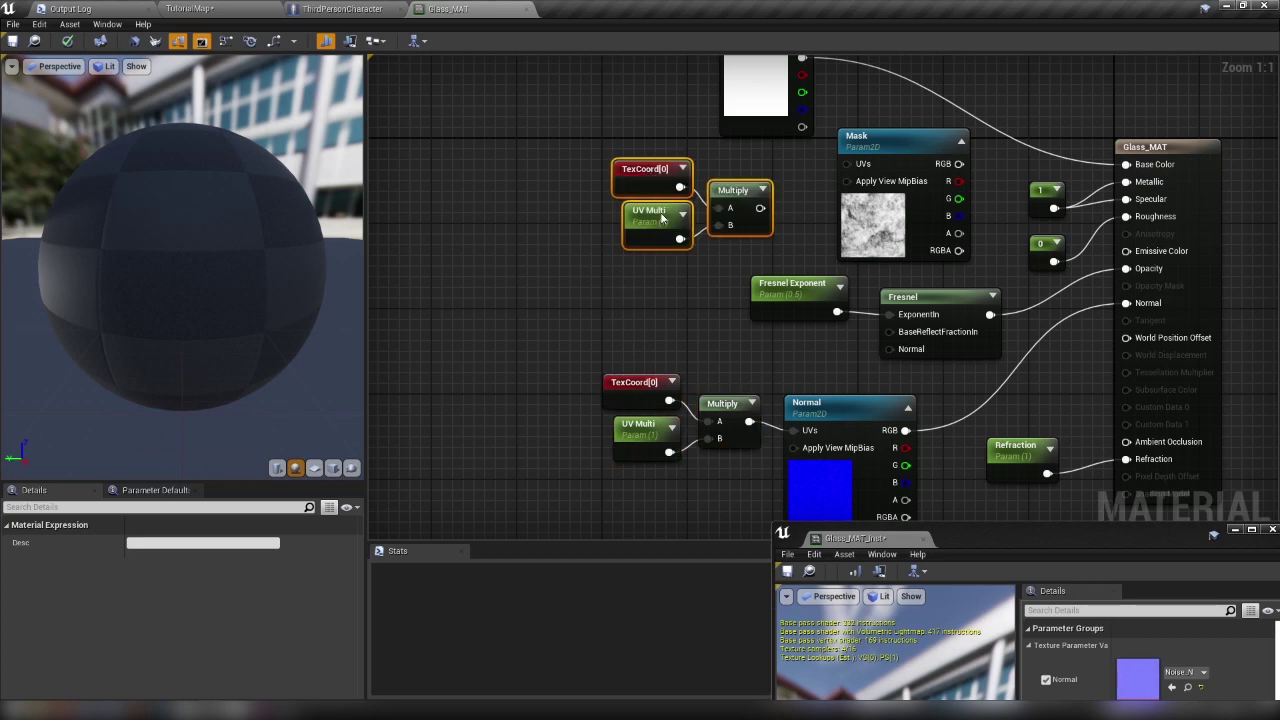
# Rename the Normal texture's tiling parameter to UV Normal Multi and the duplicated one to UV Mask Multi.
pyautogui.click(621, 441)
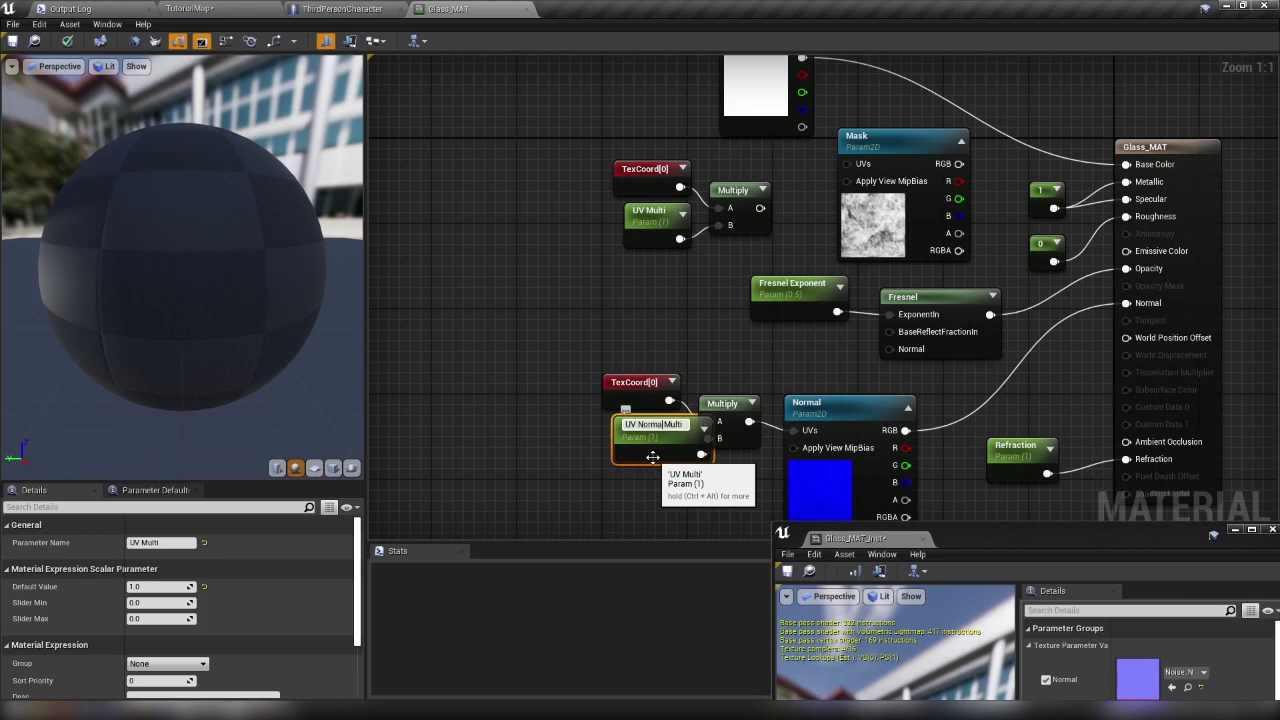
pyautogui.write('l')
pyautogui.press('Return')
pyautogui.click(655, 212)
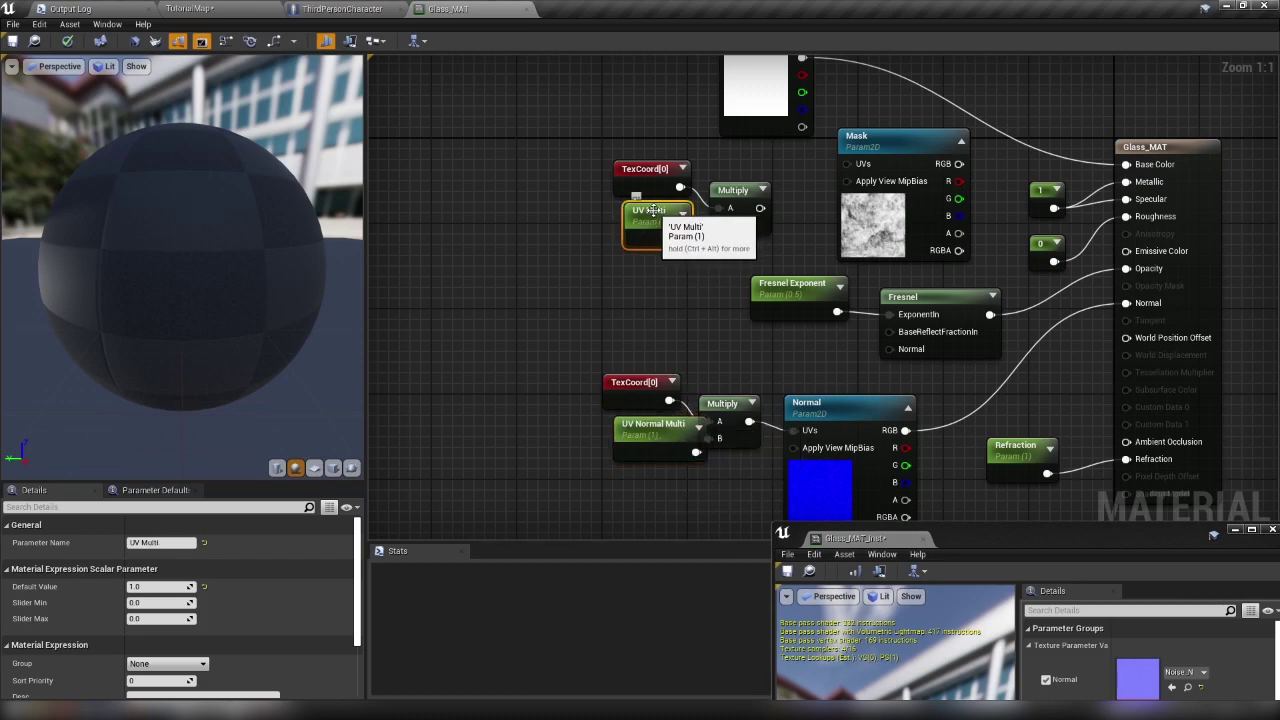
pyautogui.click(648, 212)
pyautogui.write('Mask')
pyautogui.press('Return')
# Connect the duplicated Multiply node to the Mask texture's UVs input and adjust the placement of the nodes.
pyautogui.moveTo(796, 221); pyautogui.dragTo(618, 307, button='right')
pyautogui.moveTo(582, 293); pyautogui.dragTo(667, 252)
pyautogui.moveTo(725, 304); pyautogui.dragTo(703, 315)
pyautogui.moveTo(794, 219); pyautogui.dragTo(763, 267, button='right')
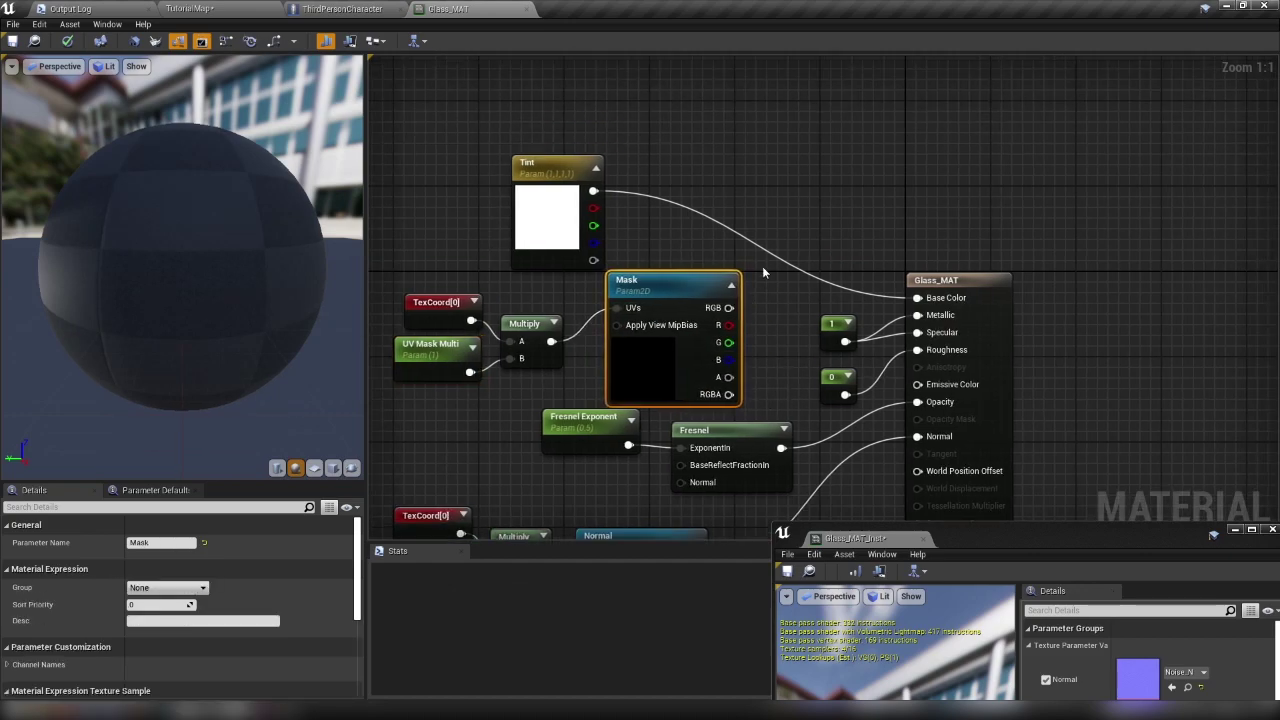
# Add a Multiply node that combines the Tint colour with the Mask's RGB output, moving the Tint node closer to it.
pyautogui.click(761, 212)
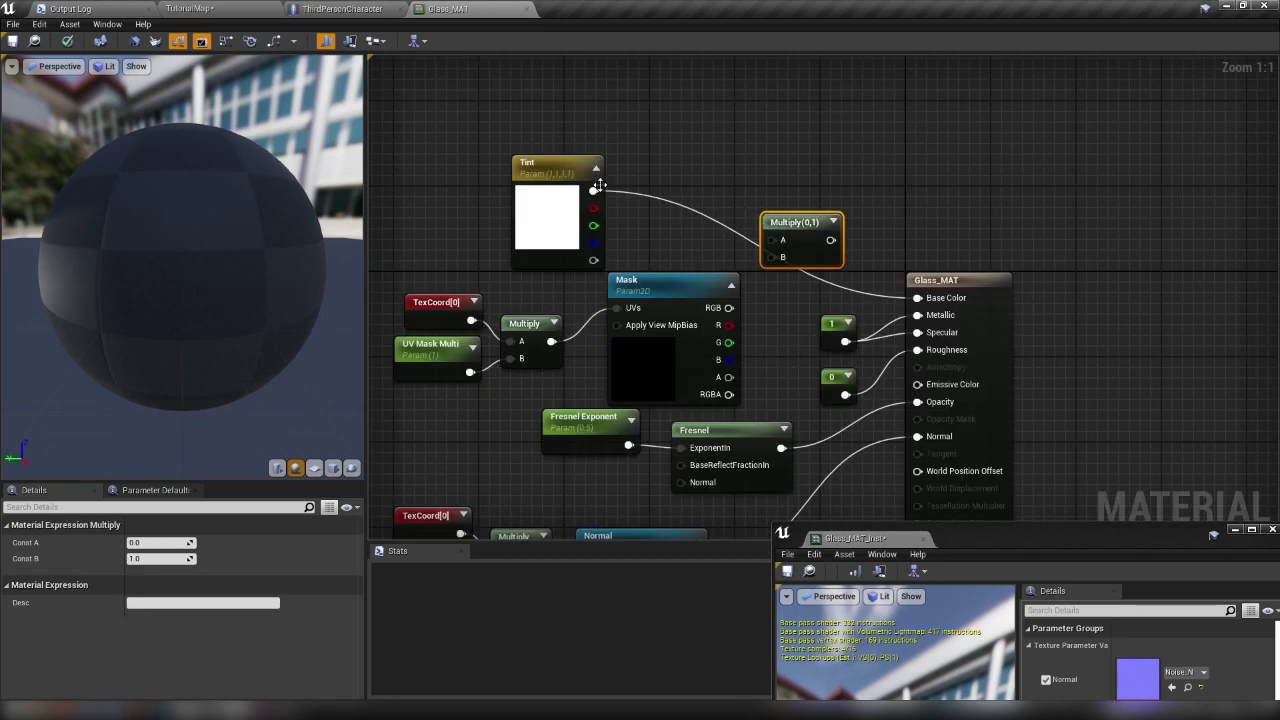
pyautogui.moveTo(593, 191); pyautogui.dragTo(771, 241)
pyautogui.moveTo(575, 225); pyautogui.dragTo(711, 213)
pyautogui.moveTo(773, 262); pyautogui.dragTo(776, 258)
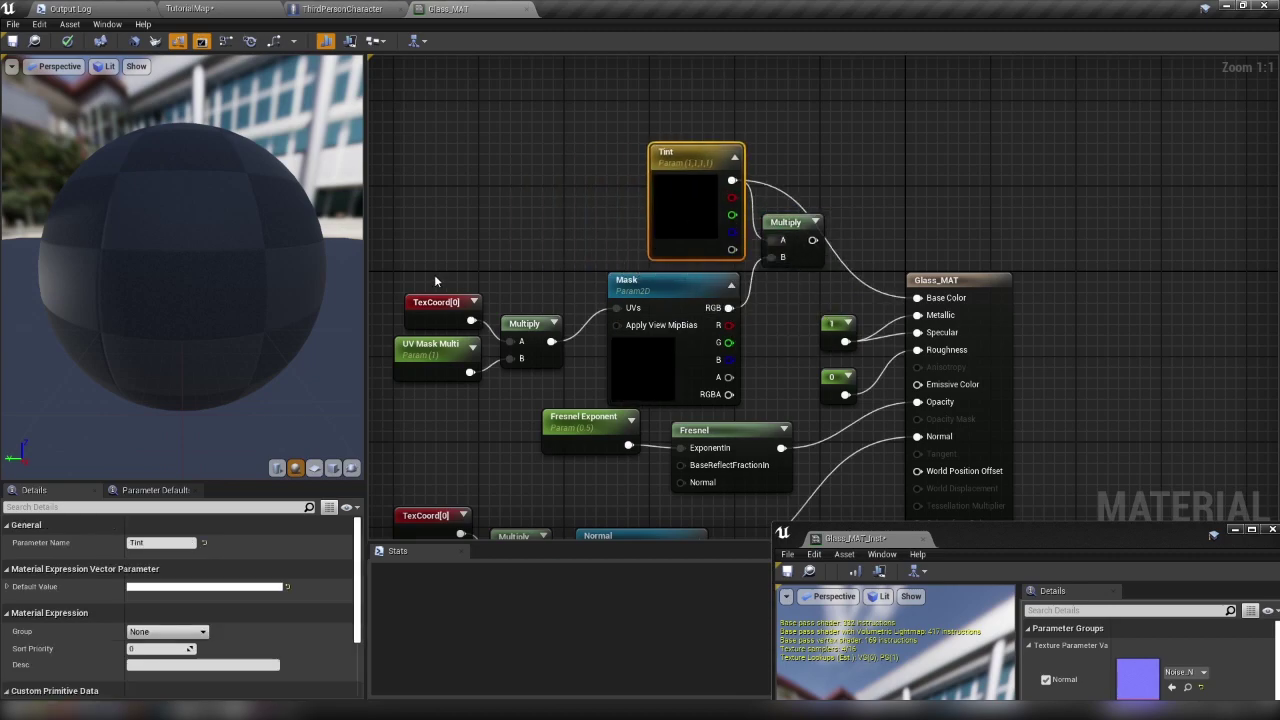
# Connect the Tint and Mask Multiply result to Base Color, tidy the nodes, and save Glass_MAT.
pyautogui.moveTo(435, 279); pyautogui.dragTo(584, 338)
pyautogui.moveTo(406, 175); pyautogui.dragTo(587, 318)
pyautogui.moveTo(806, 262); pyautogui.dragTo(757, 236)
pyautogui.moveTo(921, 300); pyautogui.dragTo(919, 299)
pyautogui.moveTo(770, 370); pyautogui.dragTo(728, 276, button='right')
pyautogui.scroll(-1, 878, 262)
pyautogui.click(743, 313)
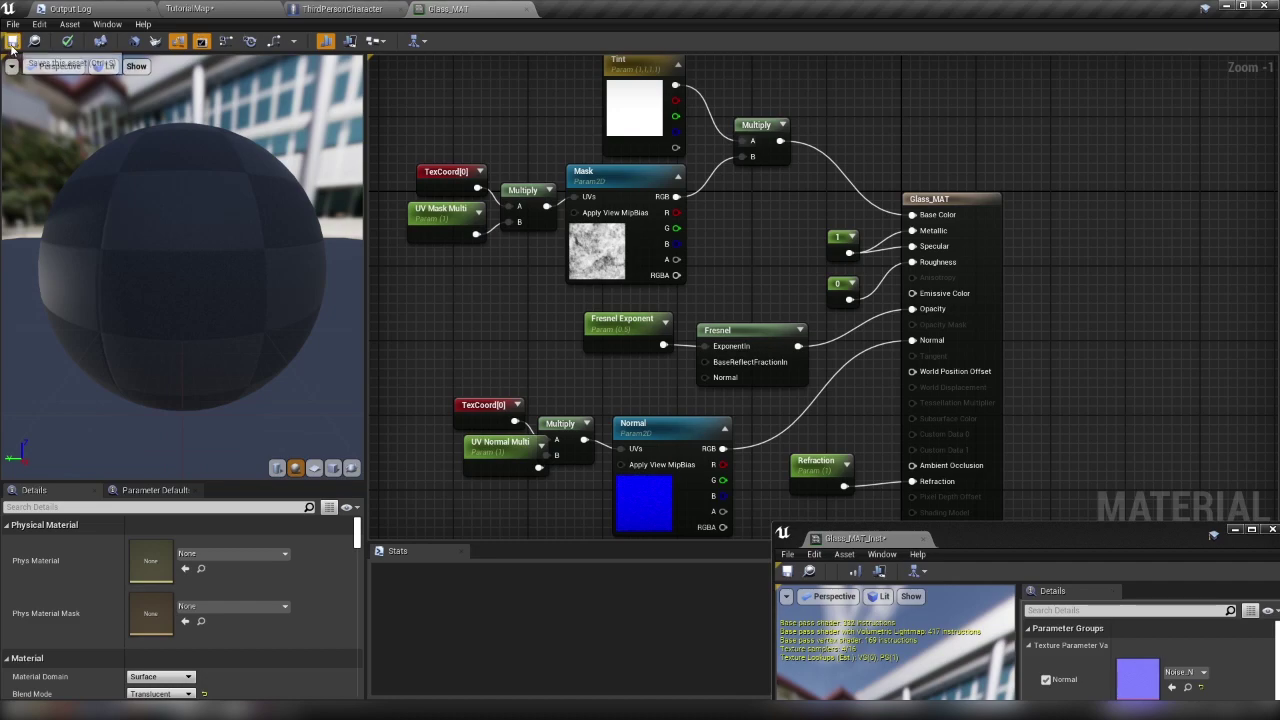
pyautogui.hotkey('ctrl', 's')
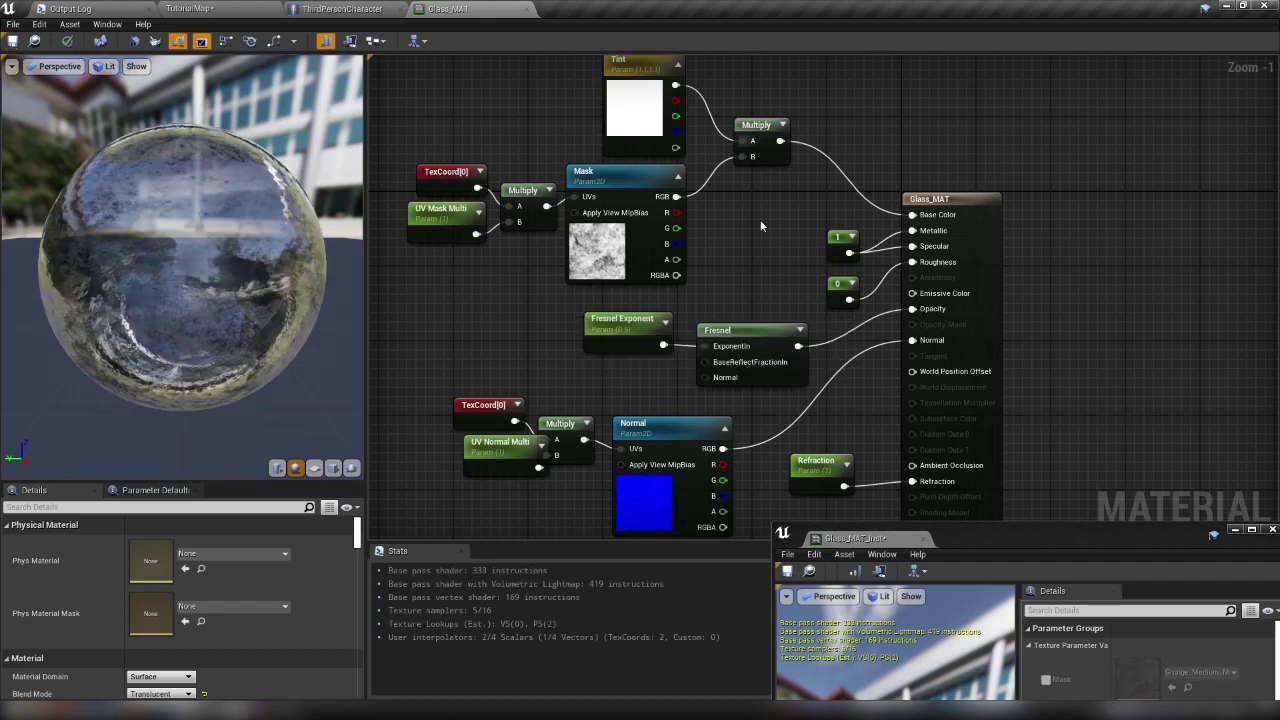
# Return to the level, move the instance editor clear of the desktop edge, and reset its Normal texture to the default OrangePeel_N.
pyautogui.click(190, 8)
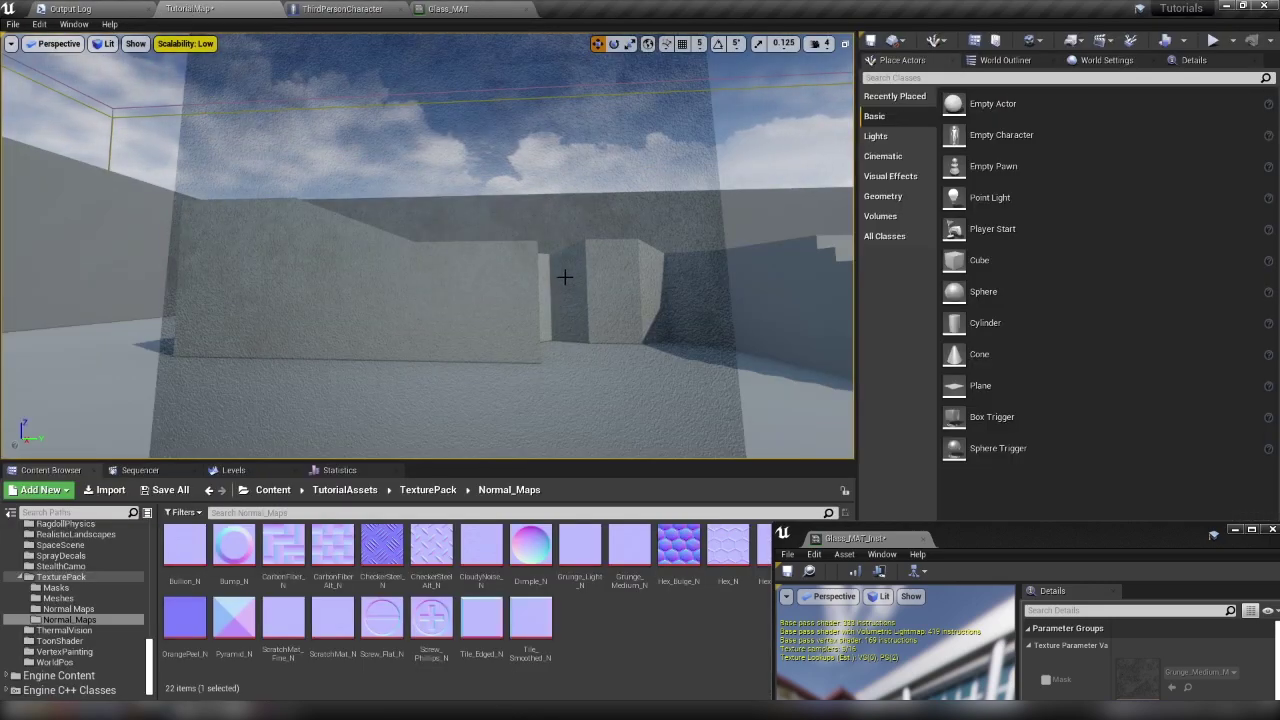
pyautogui.moveTo(569, 274); pyautogui.dragTo(605, 258, button='right')
pyautogui.moveTo(1088, 535); pyautogui.dragTo(1018, 122)
pyautogui.click(1132, 328)
# Enable the Mask and UV Mask Multi overrides on the instance and set UV Mask Multi to 0.9999.
pyautogui.click(975, 266)
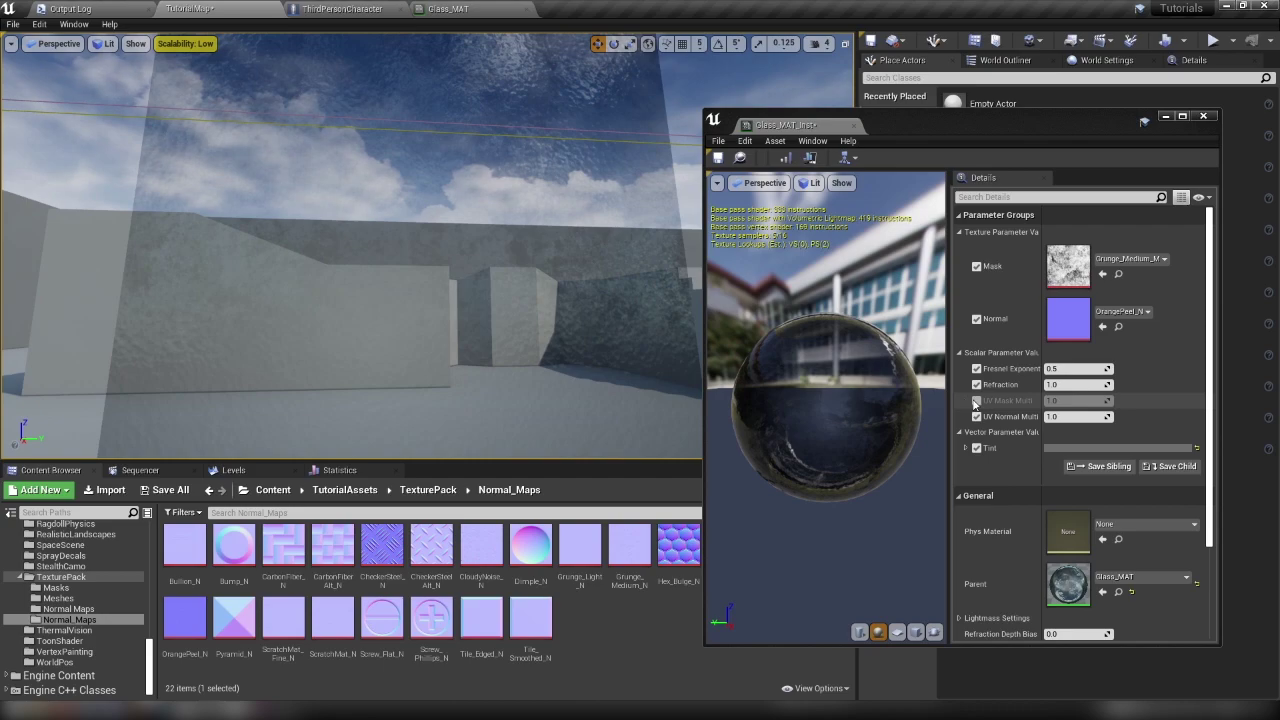
pyautogui.click(976, 401)
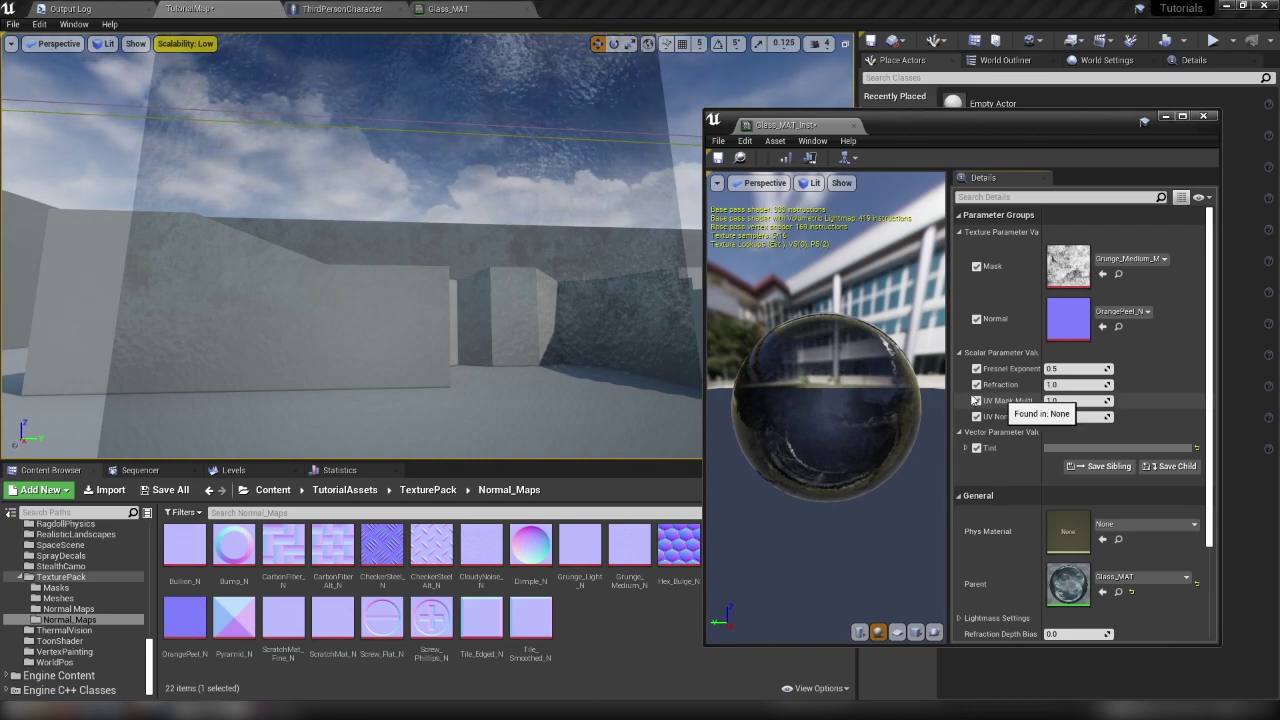
pyautogui.moveTo(1078, 400)
pyautogui.mouseDown()
pyautogui.moveTo(1050, 400)
pyautogui.moveTo(1082, 400)
pyautogui.moveTo(1062, 400)
pyautogui.mouseUp()
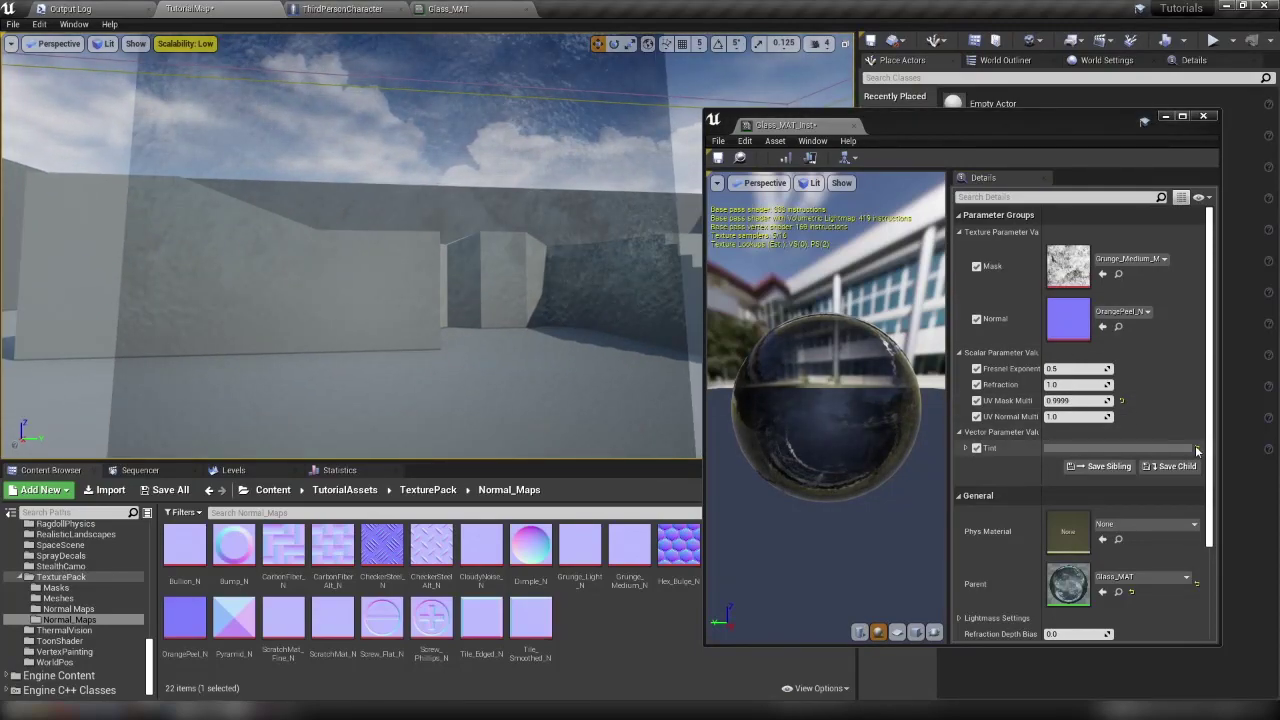
# Reset the instance's Tint to its default white and inspect the masked glass plane.
pyautogui.click(1197, 449)
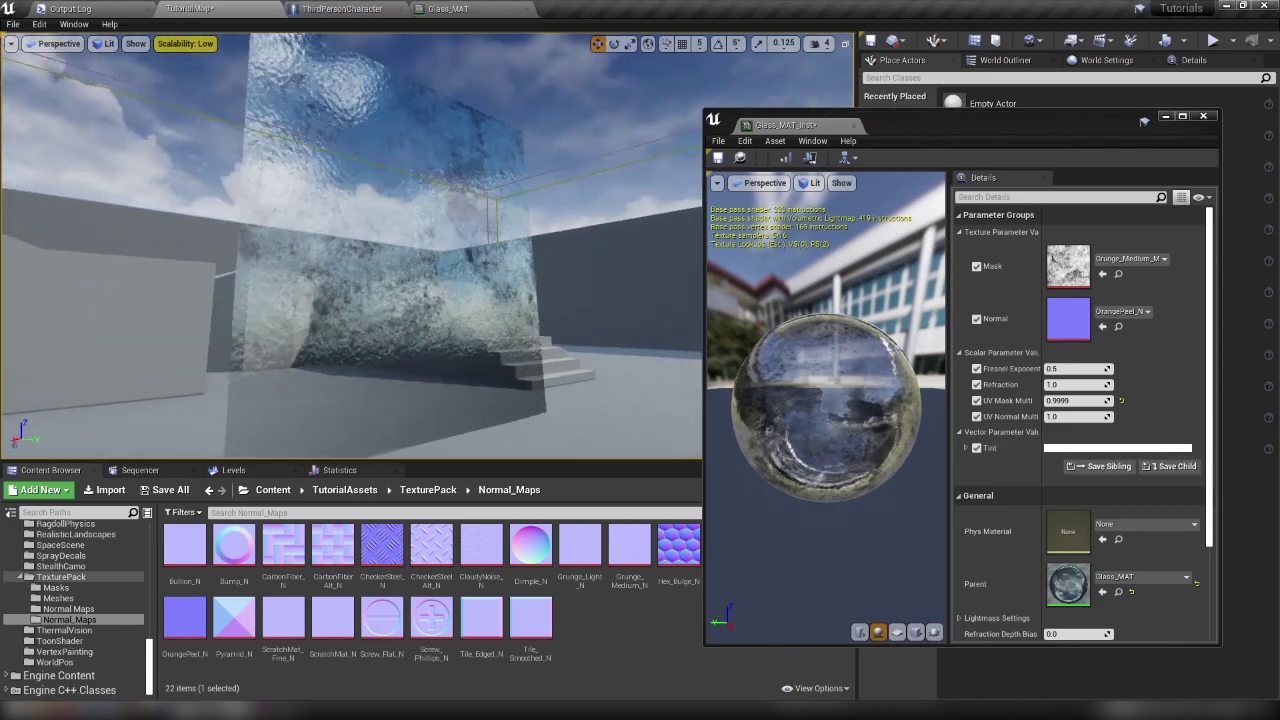
pyautogui.moveTo(466, 302)
pyautogui.mouseDown(button='right')
pyautogui.moveTo(466, 250)
pyautogui.moveTo(466, 345)
pyautogui.moveTo(466, 302)
pyautogui.mouseUp(button='right')
pyautogui.scroll(5, 466, 302)
pyautogui.scroll(-3, 466, 302)
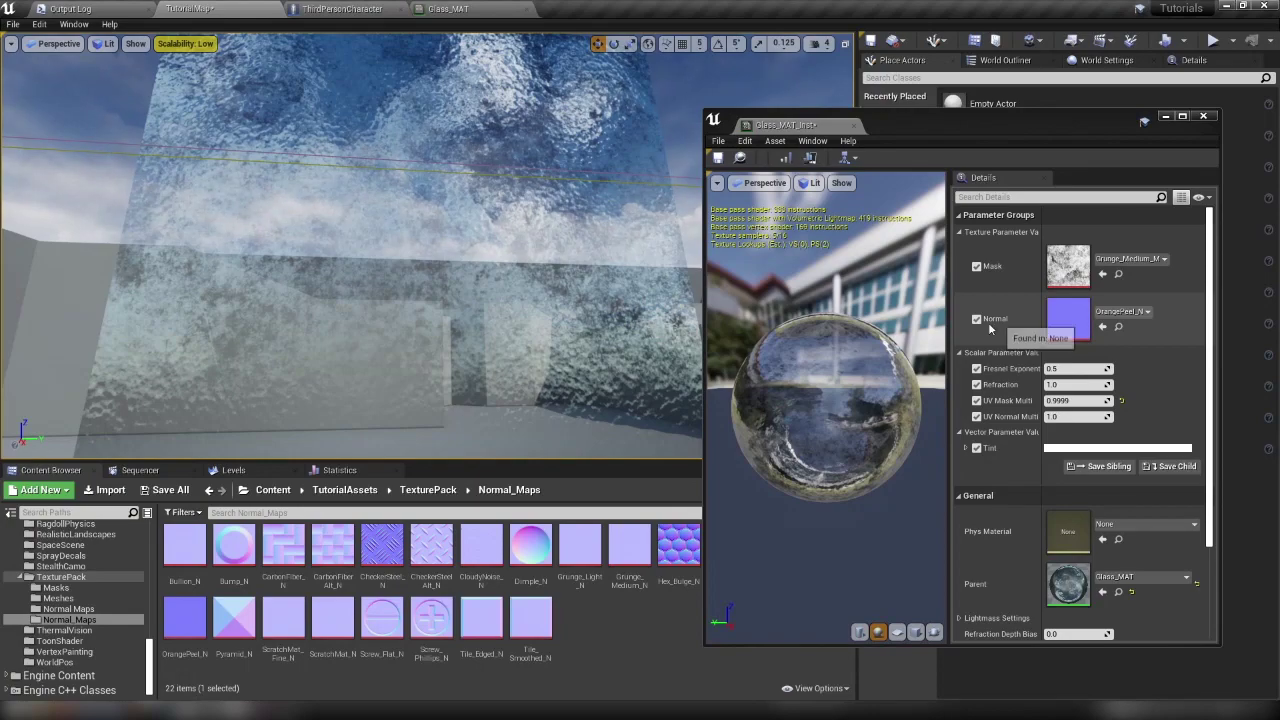
# Try a UV Normal Multi of 0 and inspect the grunge mask on the glass plane.
pyautogui.click(1066, 417)
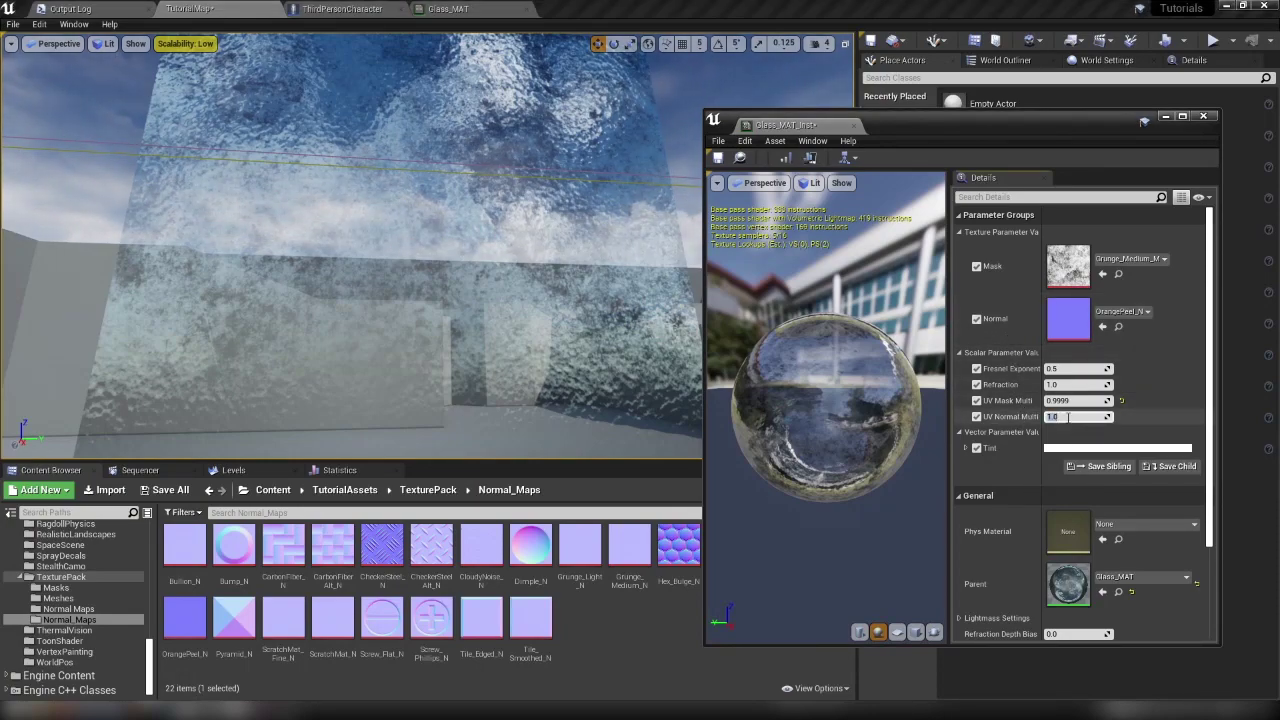
pyautogui.write('0')
pyautogui.press('Return')
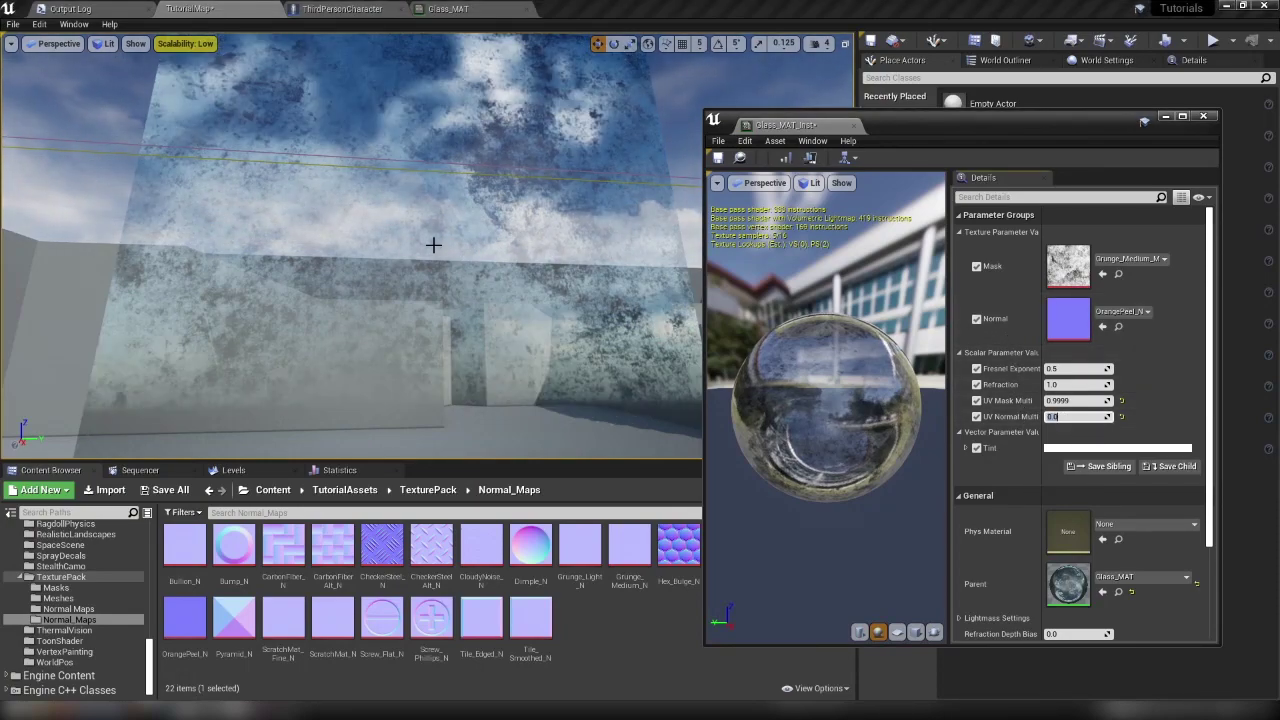
pyautogui.moveTo(433, 245); pyautogui.dragTo(400, 245, button='right')
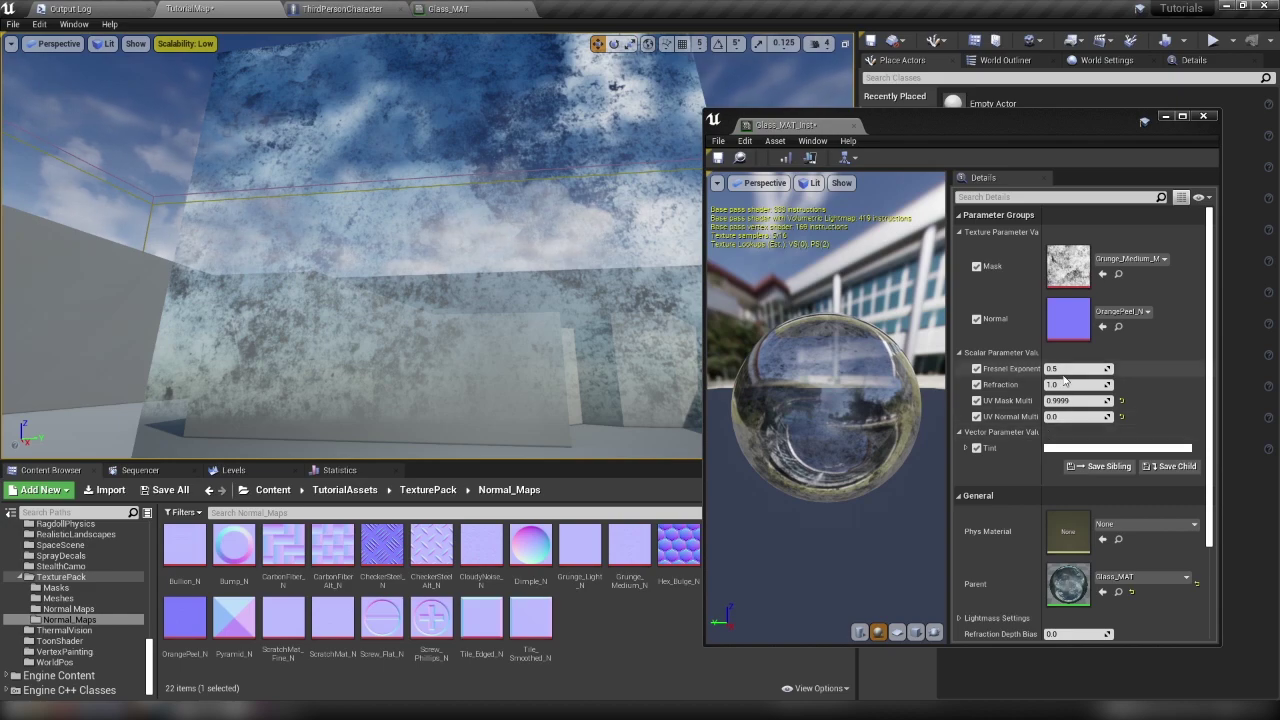
# Try a different Fresnel Exponent on the plane, and reset all of the instance's scalar parameters to their defaults.
pyautogui.moveTo(1072, 369)
pyautogui.mouseDown()
pyautogui.moveTo(1120, 369)
pyautogui.moveTo(1068, 369)
pyautogui.mouseUp()
pyautogui.moveTo(461, 260)
pyautogui.mouseDown(button='right')
pyautogui.moveTo(480, 280)
pyautogui.moveTo(461, 260)
pyautogui.moveTo(420, 290)
pyautogui.moveTo(455, 260)
pyautogui.mouseUp(button='right')
pyautogui.press('s')
pyautogui.press('w')
pyautogui.click(1121, 384)
pyautogui.click(1121, 400)
pyautogui.click(1121, 369)
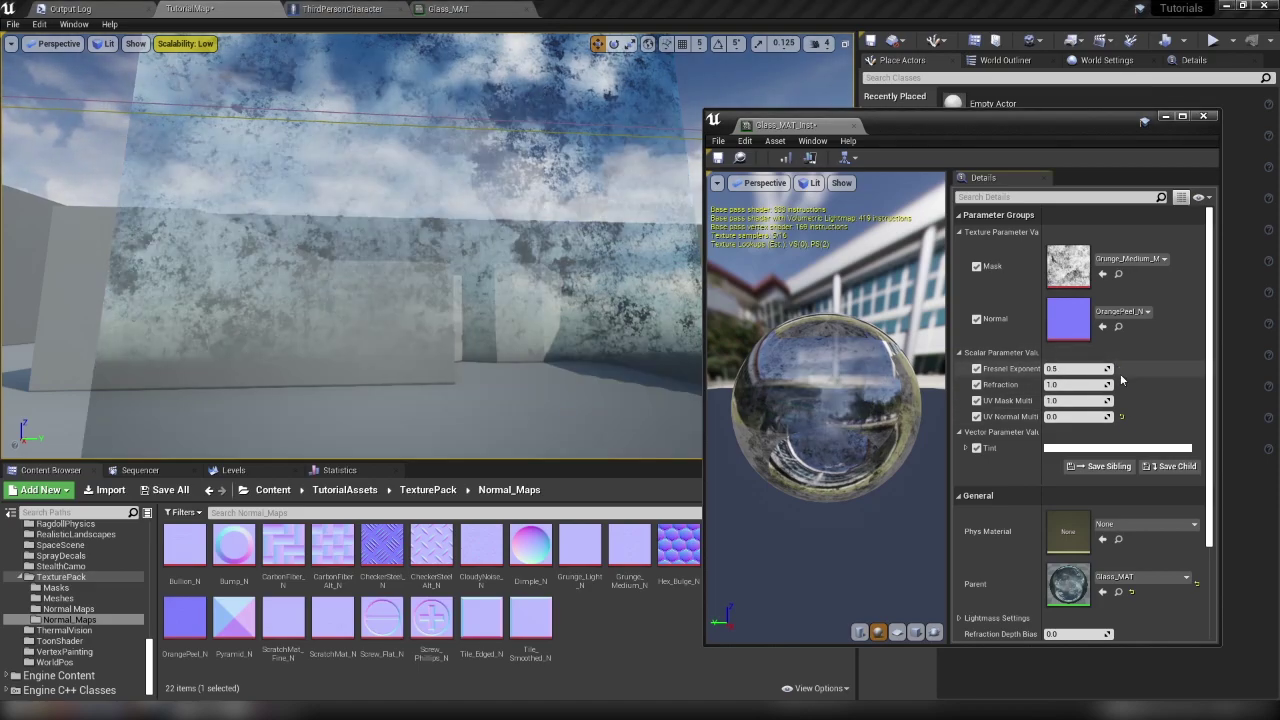
pyautogui.click(1121, 417)
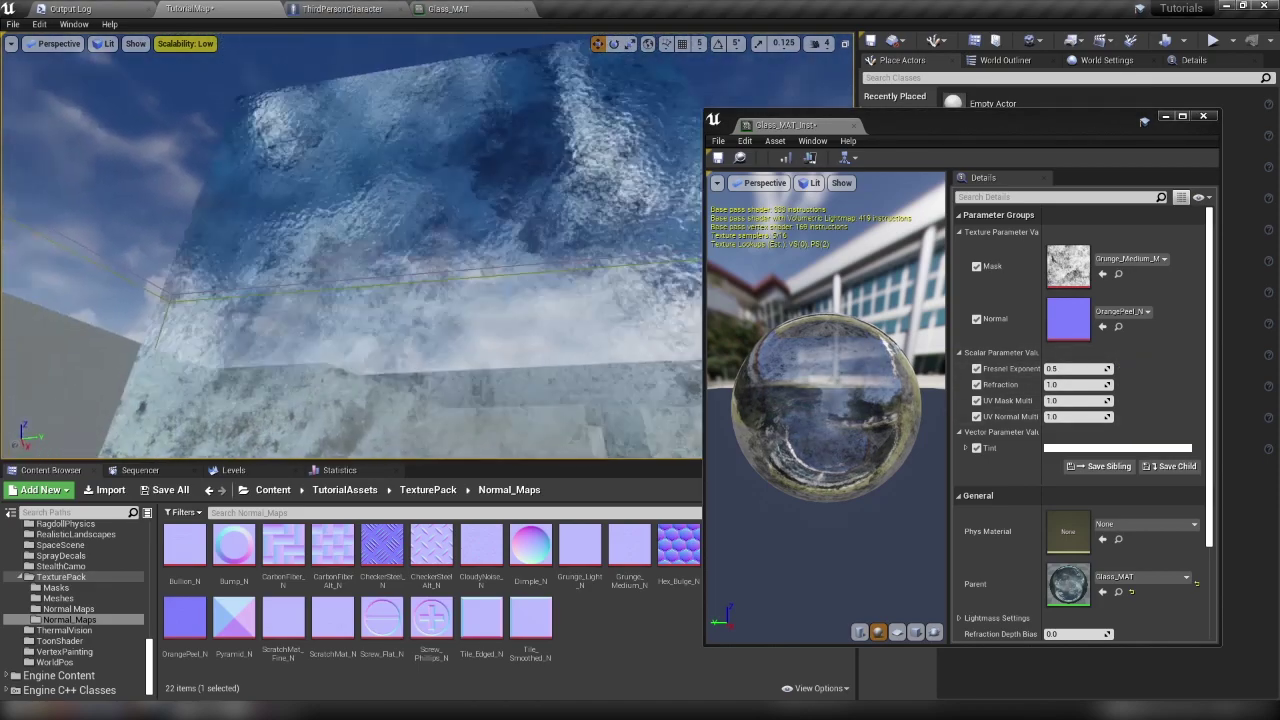
# Set UV Mask Multi to 1.606306, change the instance's Mask texture to ScratchMat_Fine_M, and inspect the plane.
pyautogui.moveTo(1075, 400); pyautogui.dragTo(1122, 400)
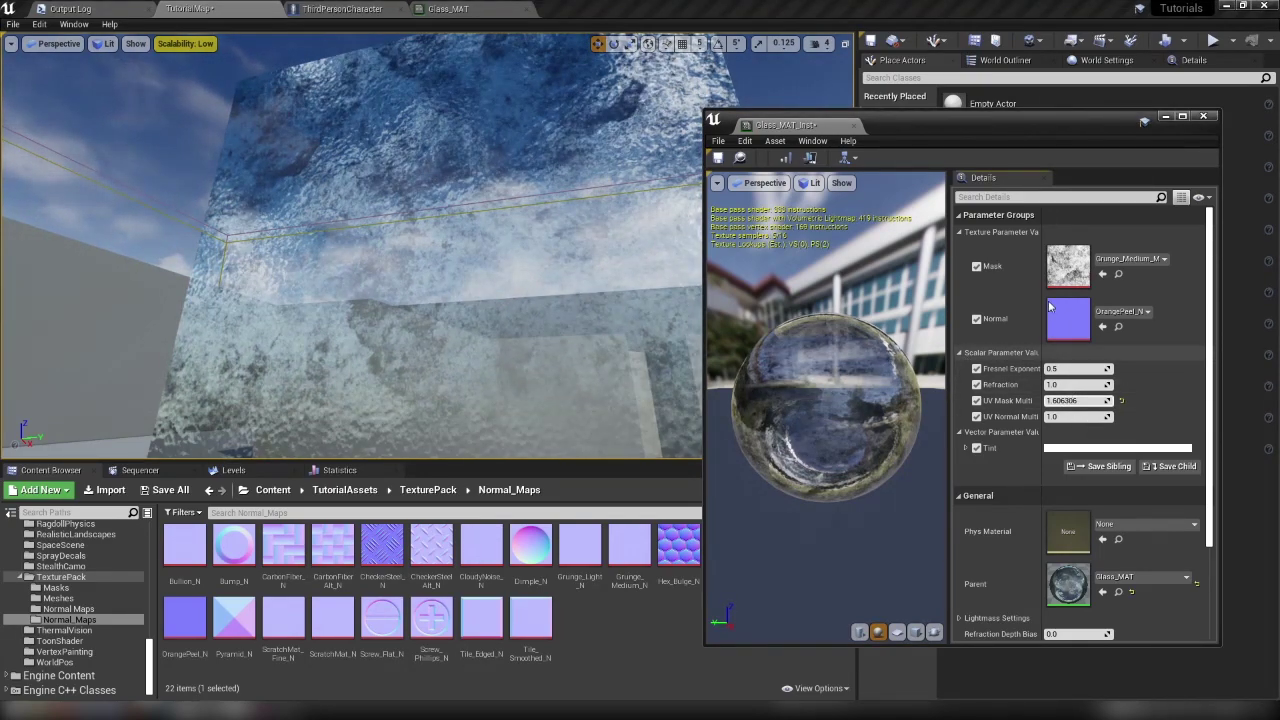
pyautogui.click(1111, 260)
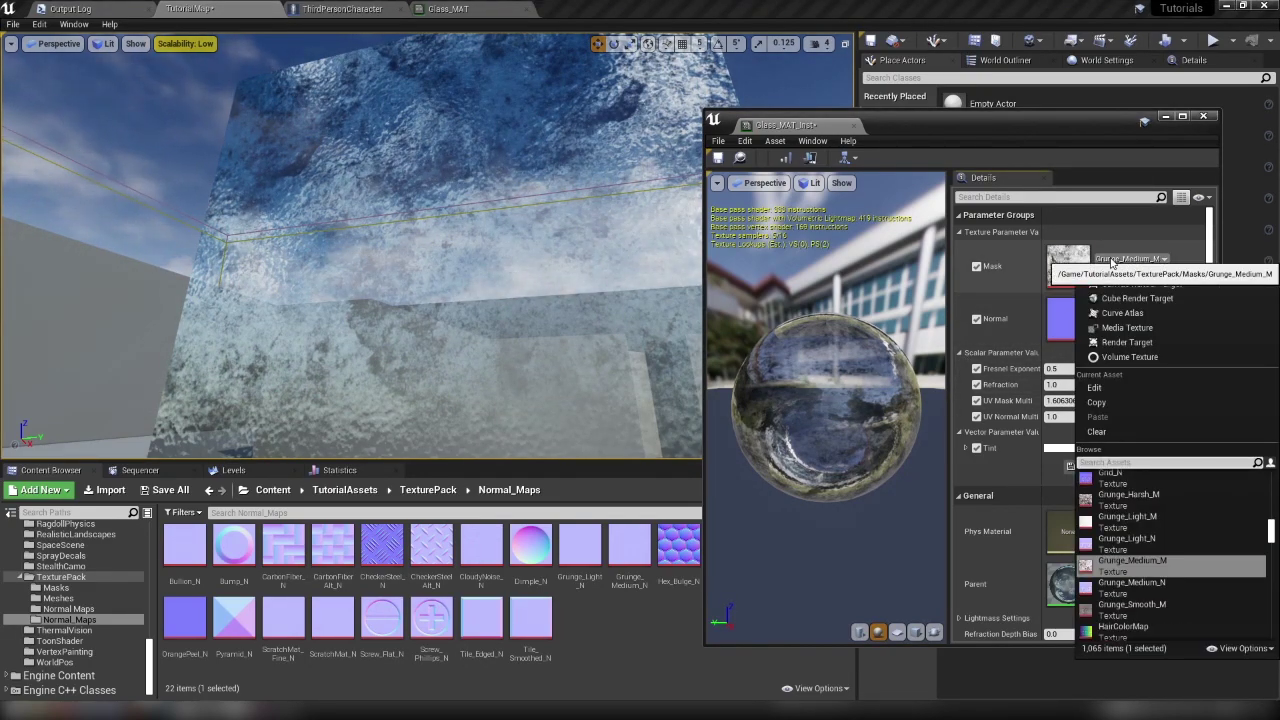
pyautogui.write('scratch')
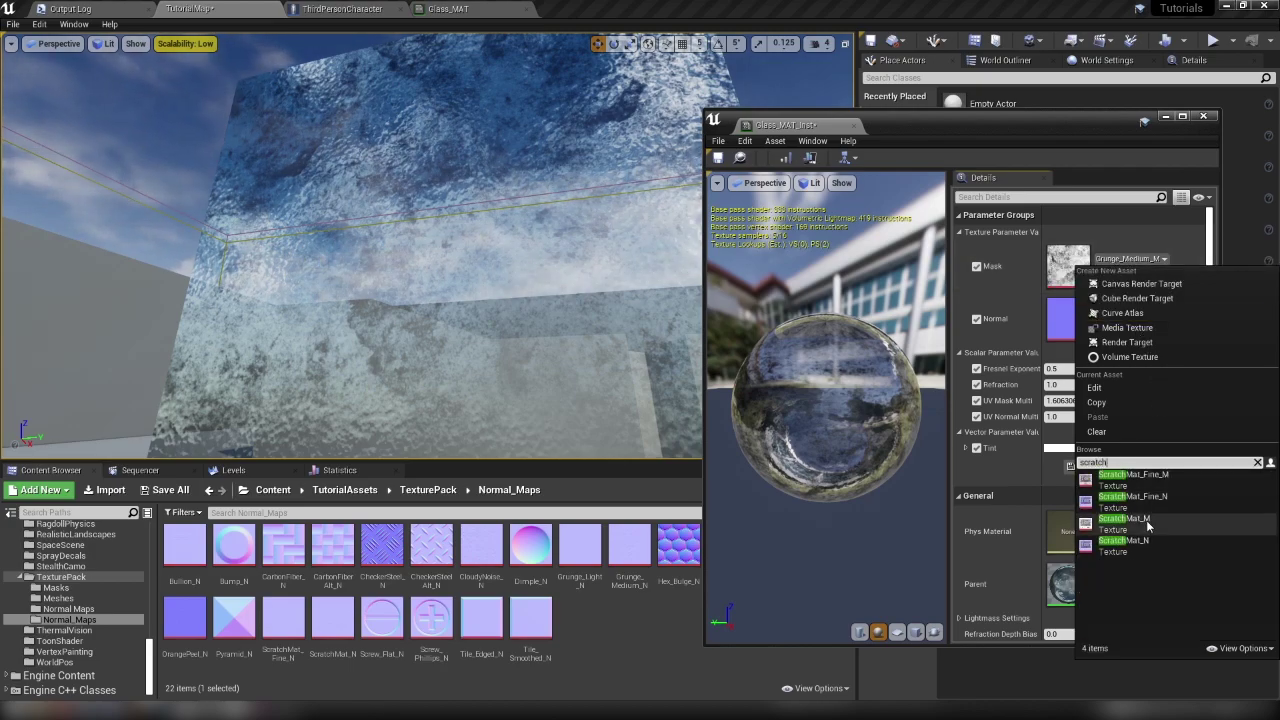
pyautogui.click(1160, 480)
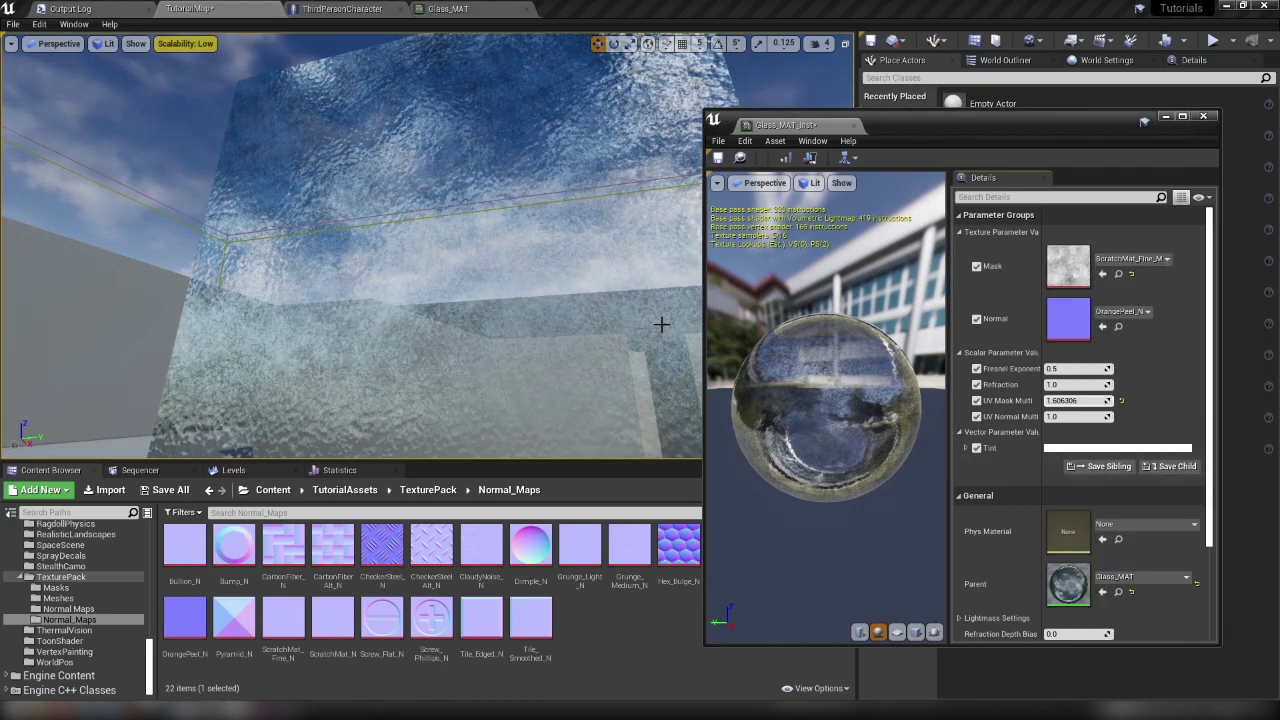
pyautogui.moveTo(634, 309); pyautogui.dragTo(669, 250, button='right')
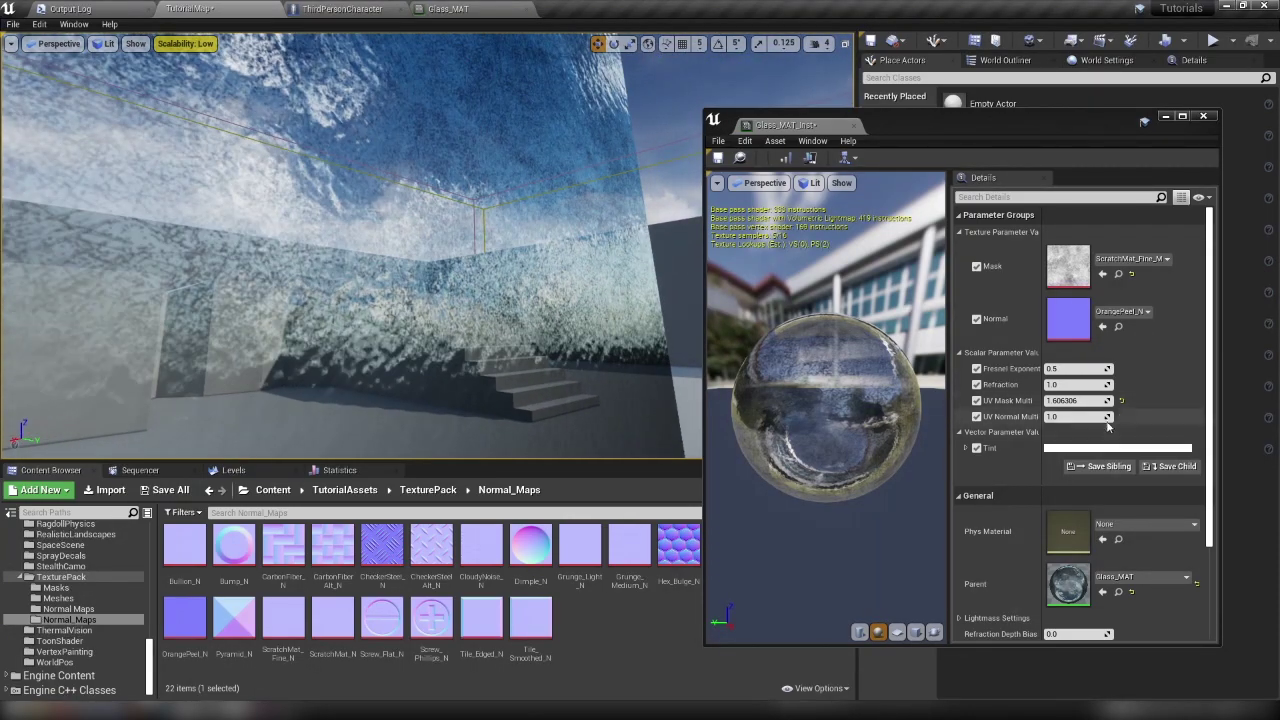
# Set UV Normal Multi to 0 and inspect the scratch mask on the glass plane.
pyautogui.click(1070, 416)
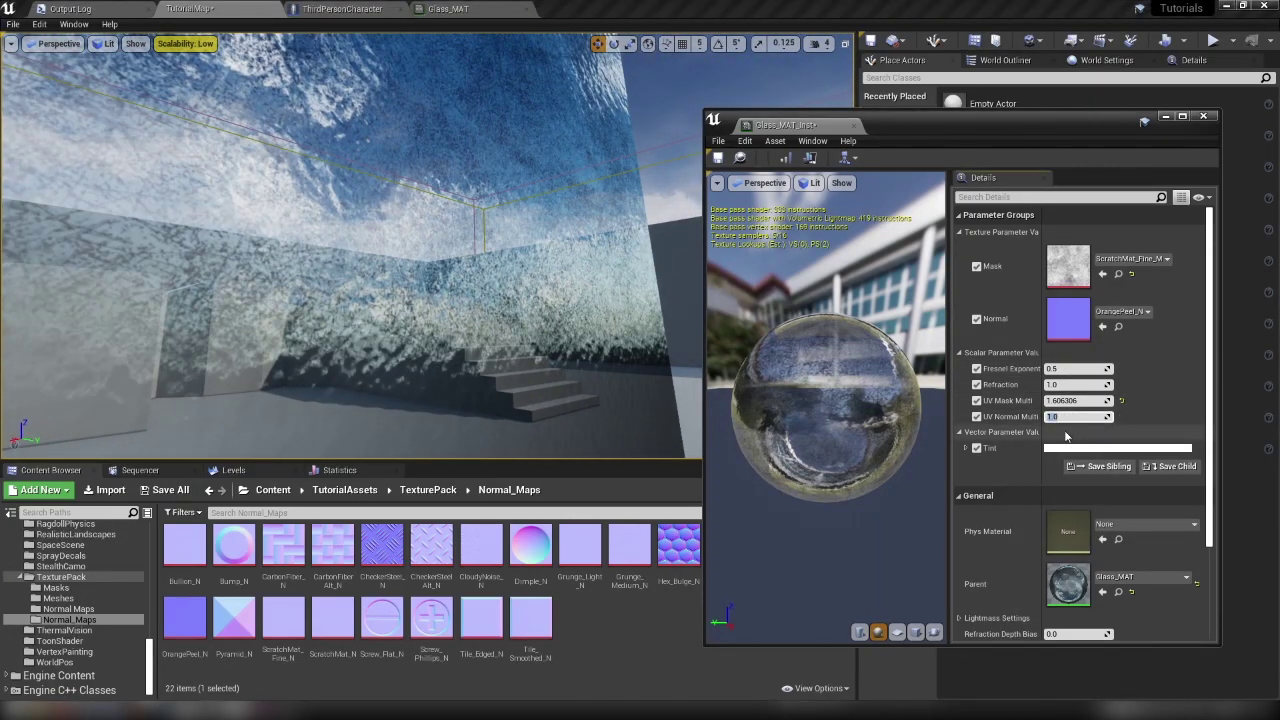
pyautogui.write('0')
pyautogui.press('Return')
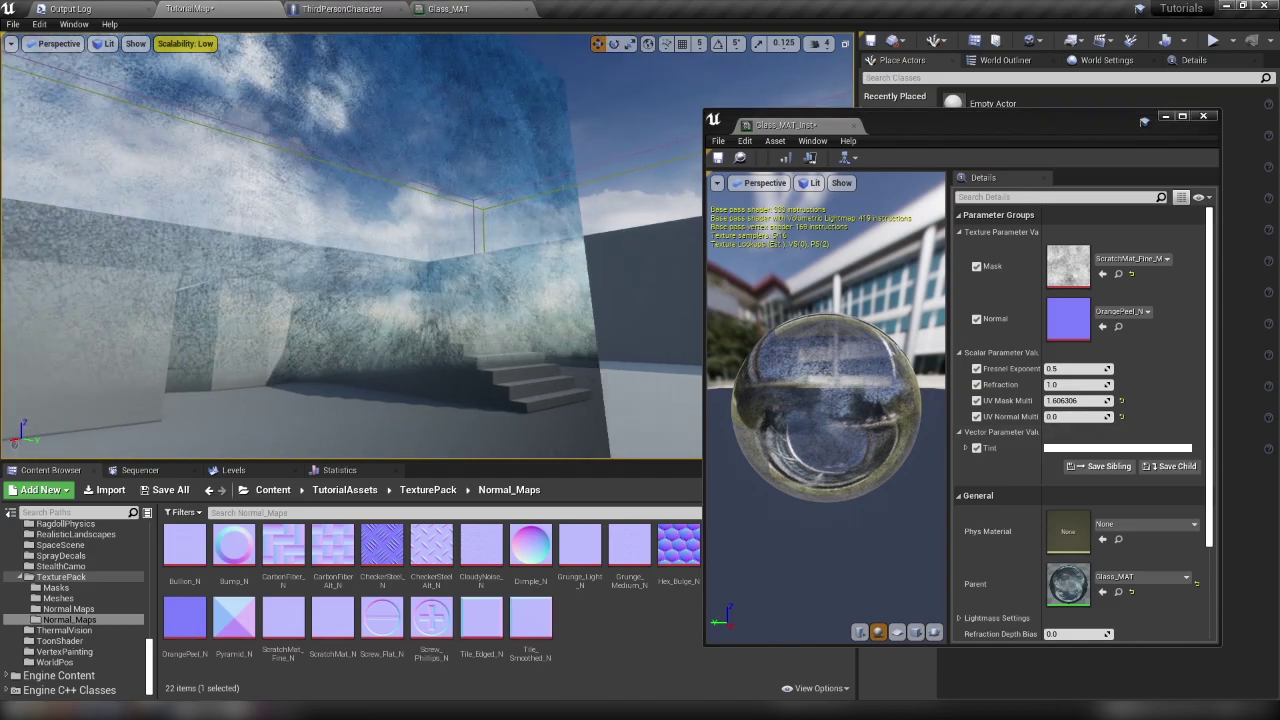
pyautogui.moveTo(430, 250); pyautogui.dragTo(363, 217, button='right')
# Switch to the Glass_MAT graph and review the Mask texture node with its tiling and Tint connections.
pyautogui.click(448, 9)
pyautogui.moveTo(563, 270); pyautogui.dragTo(392, 306, button='right')
pyautogui.click(432, 267)
pyautogui.scroll(-2, 533, 288)
pyautogui.moveTo(531, 289)
pyautogui.mouseDown(button='right')
pyautogui.moveTo(648, 285)
pyautogui.moveTo(535, 269)
pyautogui.mouseUp(button='right')
pyautogui.moveTo(200, 290); pyautogui.dragTo(310, 325)
pyautogui.moveTo(290, 250); pyautogui.dragTo(204, 206)
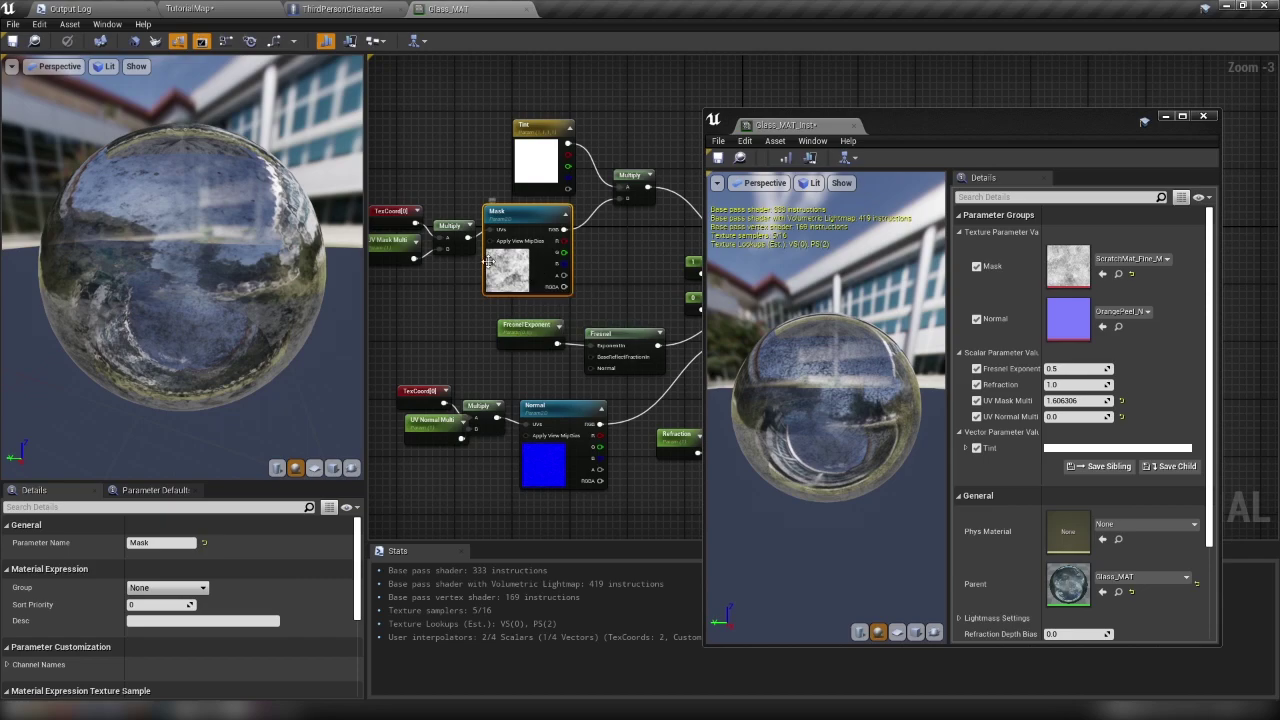
# Return to the level map and inspect the scratched glass plane up close.
pyautogui.click(219, 11)
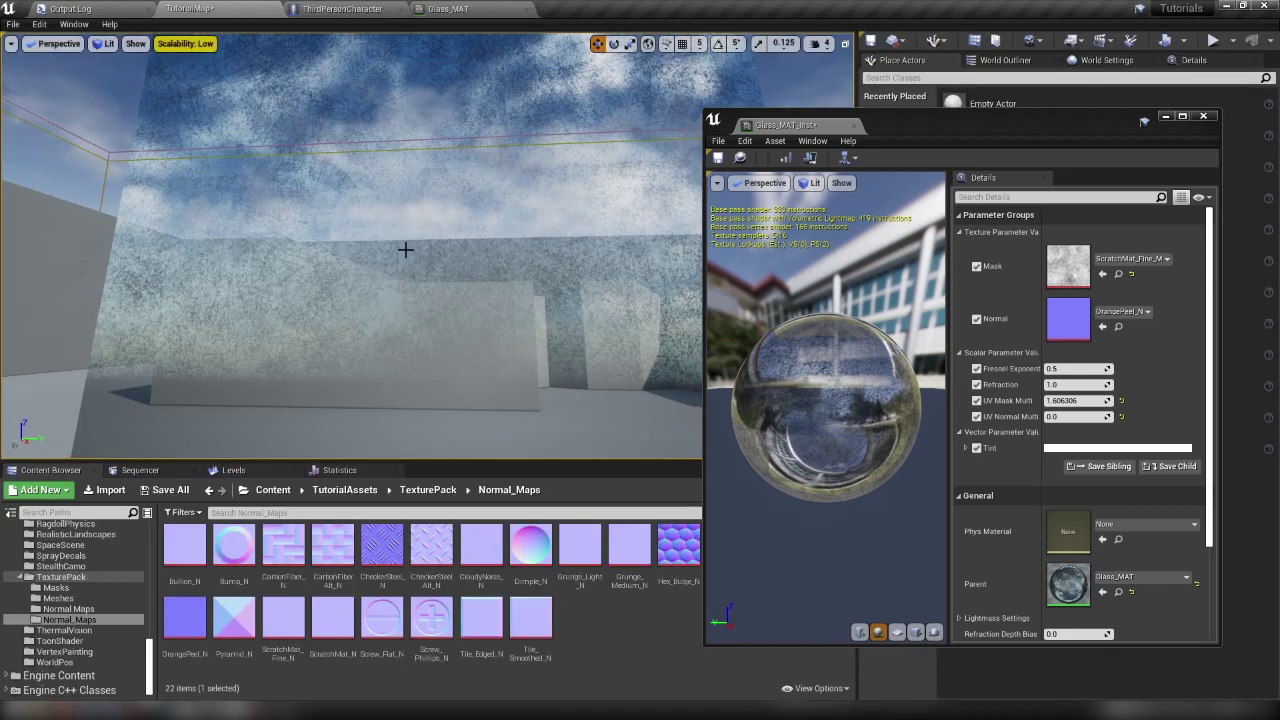
pyautogui.moveTo(406, 249)
pyautogui.mouseDown(button='right')
pyautogui.moveTo(470, 254)
pyautogui.moveTo(417, 257)
pyautogui.mouseUp(button='right')
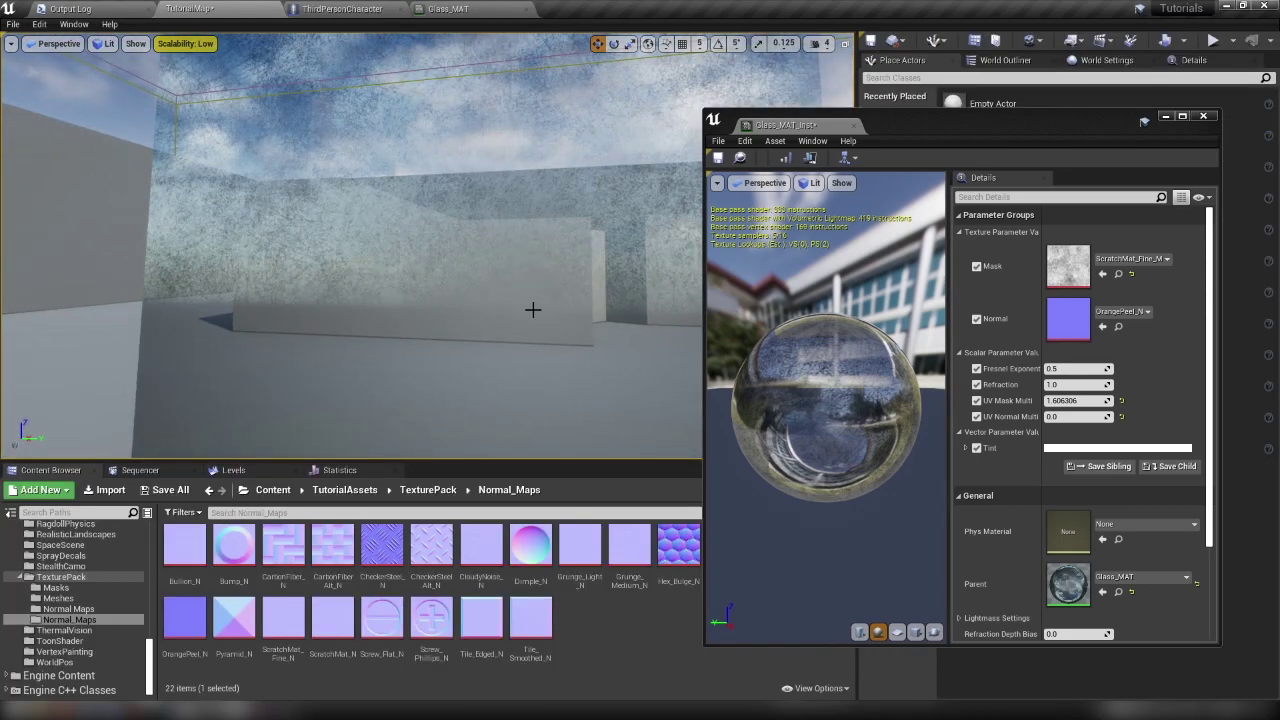
pyautogui.moveTo(542, 310); pyautogui.dragTo(562, 292, button='right')
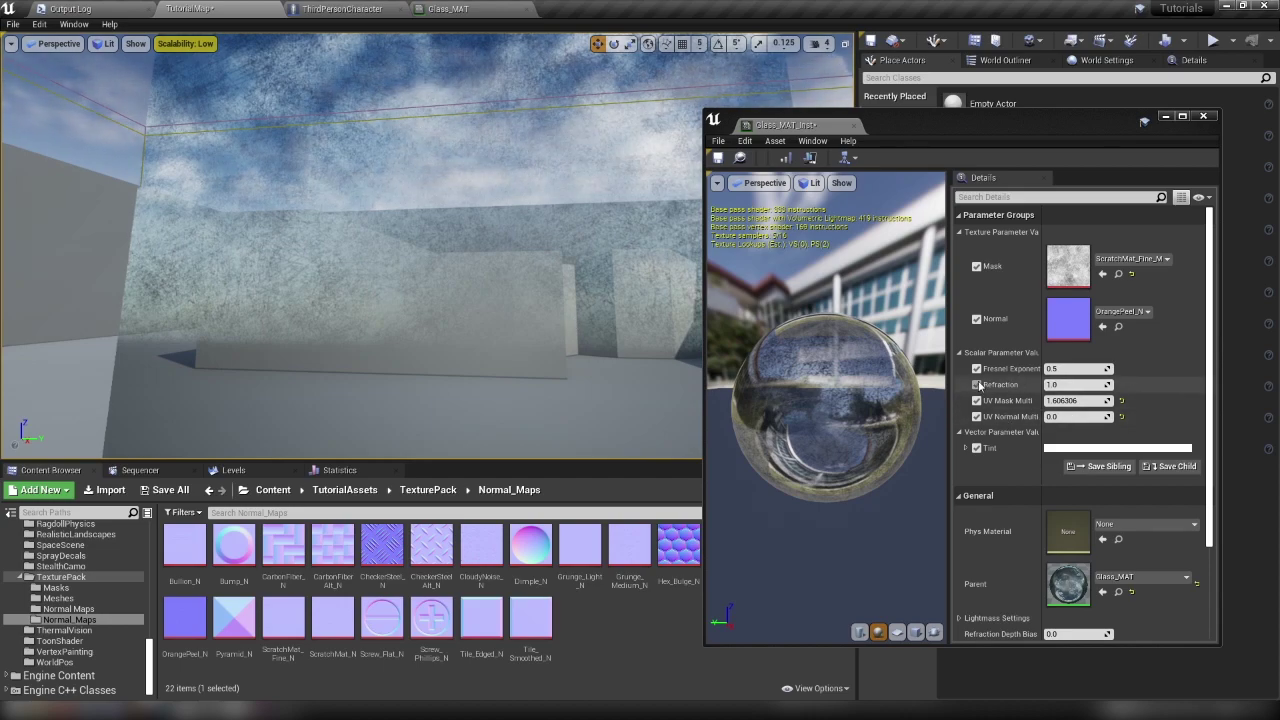
# Set the glass instance's Refraction to 1.608935 and inspect the distortion through the plane from different distances.
pyautogui.click(1067, 385)
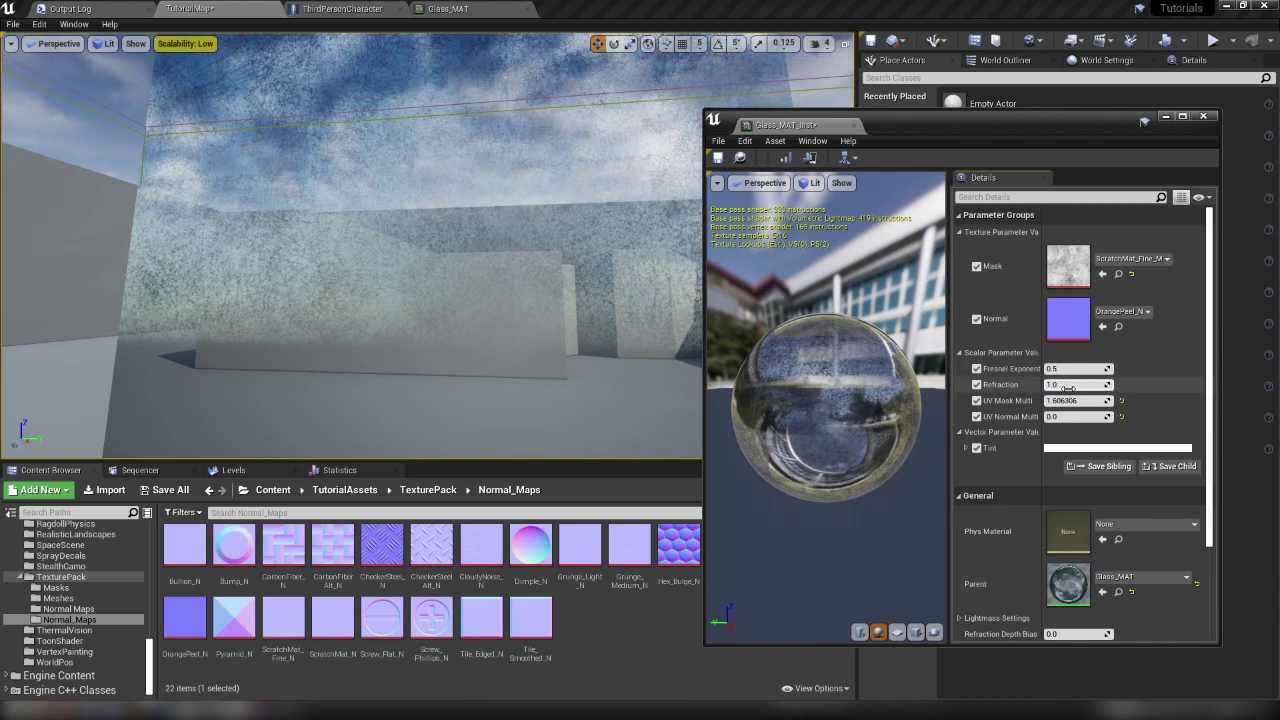
pyautogui.moveTo(1076, 385)
pyautogui.mouseDown()
pyautogui.moveTo(1096, 385)
pyautogui.moveTo(1045, 384)
pyautogui.moveTo(1108, 384)
pyautogui.moveTo(1071, 384)
pyautogui.mouseUp()
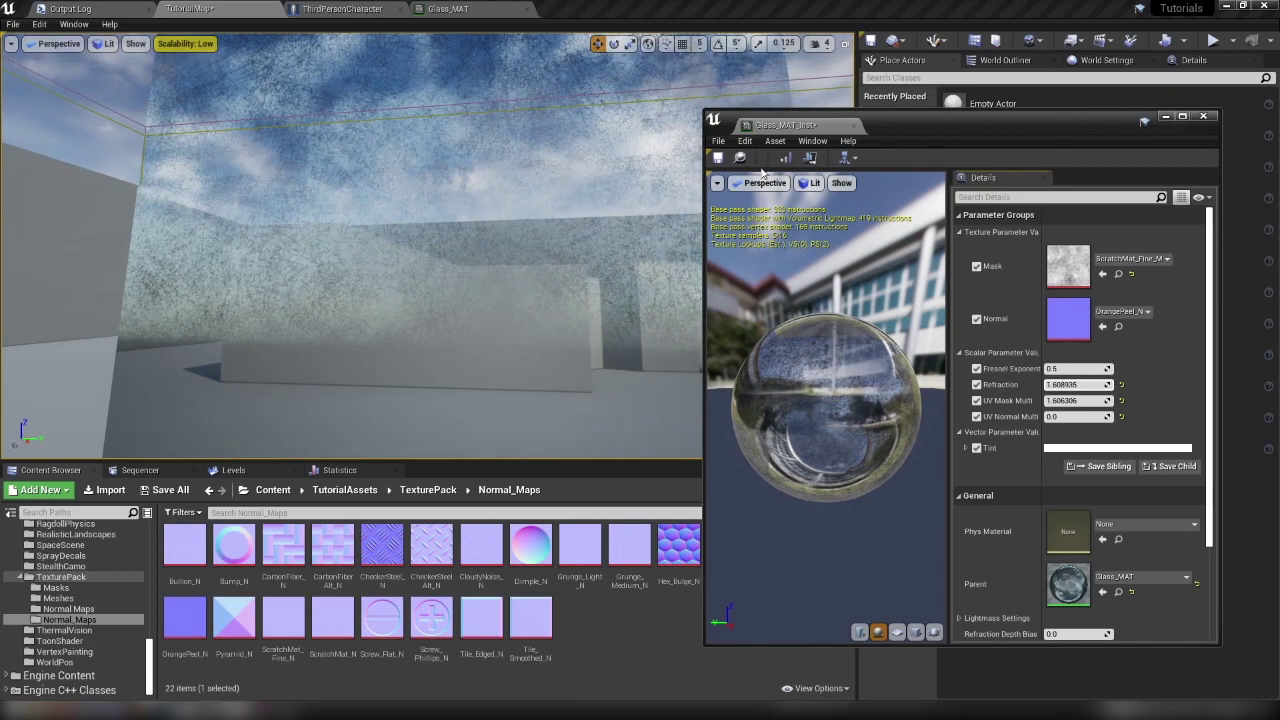
pyautogui.moveTo(600, 230); pyautogui.dragTo(638, 258, button='right')
pyautogui.press('s')
pyautogui.moveTo(552, 314); pyautogui.dragTo(552, 314, button='right')
pyautogui.press('w')
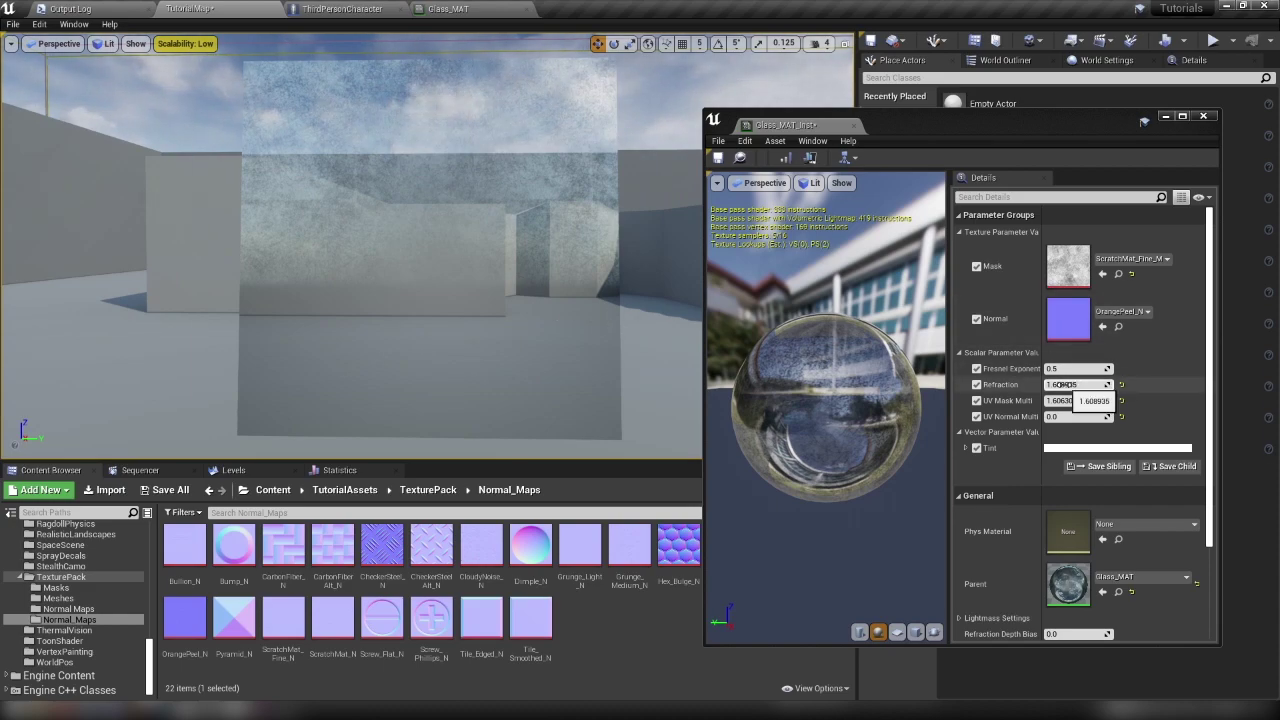
# Raise the glass instance's Refraction to 2.434469 and view the plane from the front.
pyautogui.moveTo(1088, 385)
pyautogui.mouseDown()
pyautogui.moveTo(1032, 385)
pyautogui.moveTo(1088, 385)
pyautogui.moveTo(1074, 385)
pyautogui.mouseUp()
pyautogui.moveTo(430, 250)
pyautogui.keyDown('alt'); pyautogui.mouseDown()
pyautogui.moveTo(570, 252)
pyautogui.moveTo(428, 254)
pyautogui.mouseUp(); pyautogui.keyUp('alt')
pyautogui.moveTo(428, 254); pyautogui.dragTo(480, 245, button='right')
pyautogui.moveTo(505, 336)
pyautogui.mouseDown(button='right')
pyautogui.moveTo(440, 330)
pyautogui.moveTo(505, 336)
pyautogui.mouseUp(button='right')
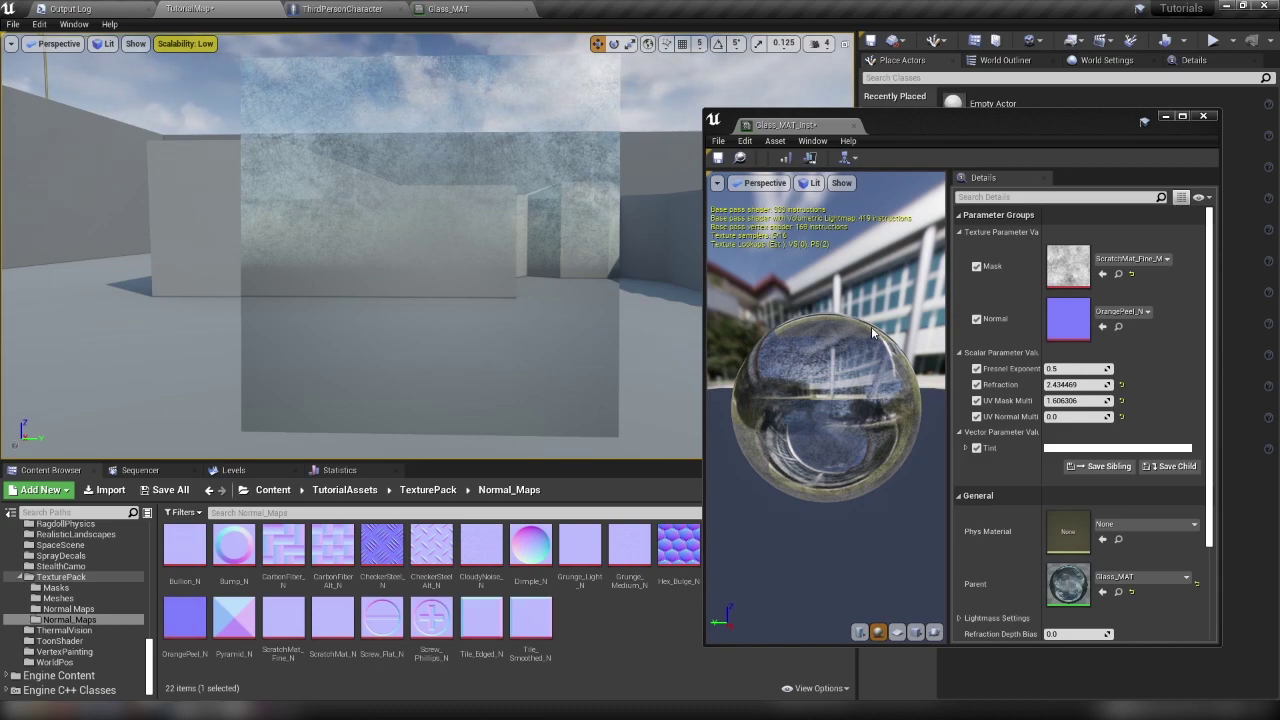
# Move the material instance window off the viewport and play-test the level, running the character around the glass plane.
pyautogui.moveTo(918, 122); pyautogui.dragTo(976, 152)
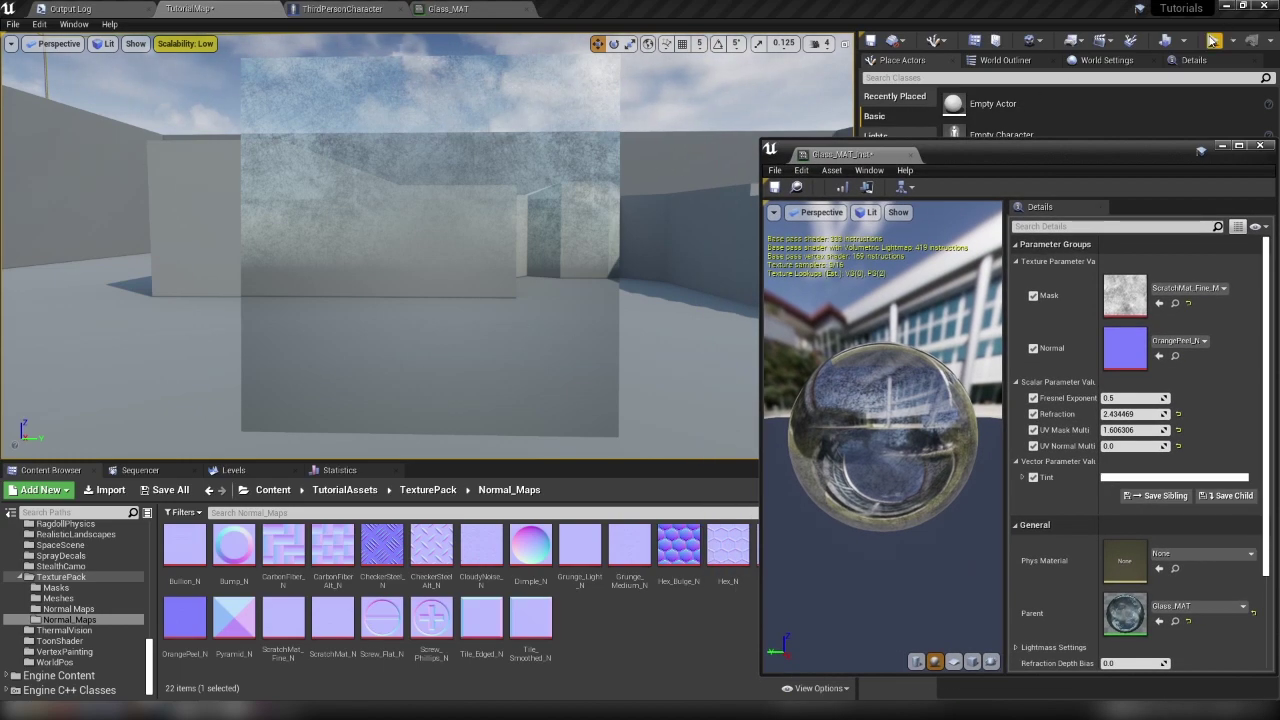
pyautogui.hotkey('alt', 'p')
pyautogui.press('w')
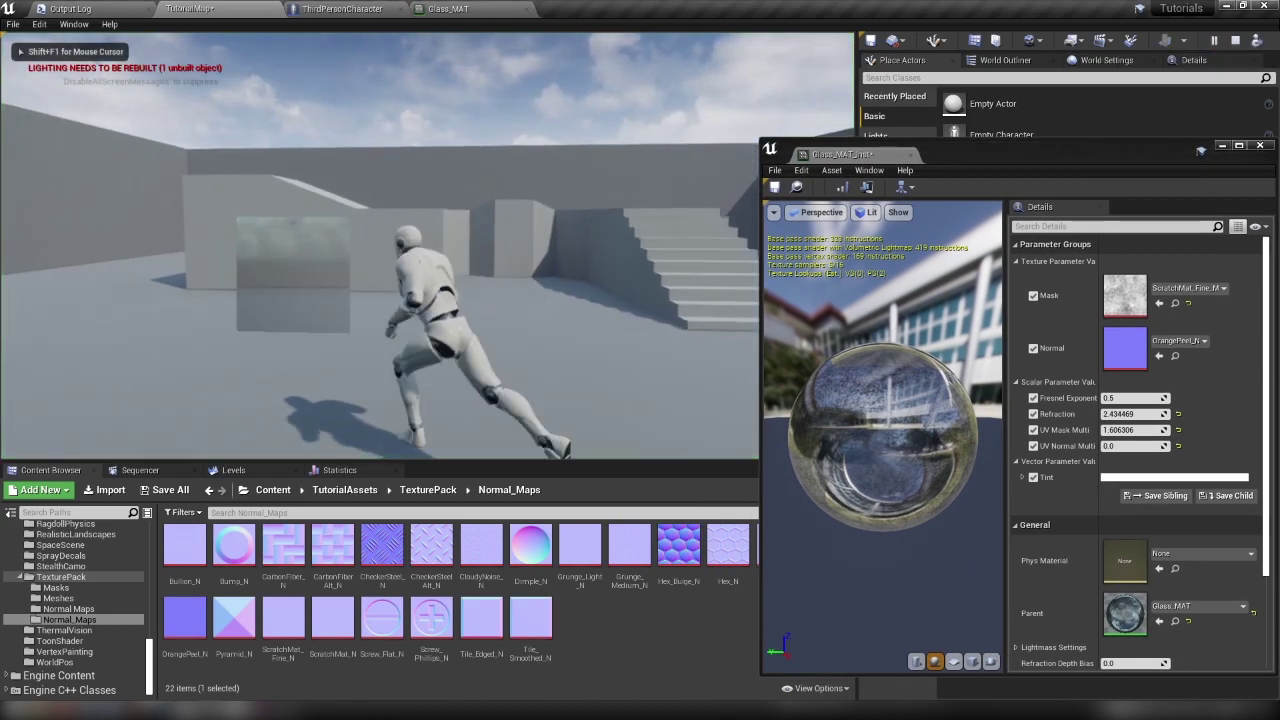
pyautogui.press('d')
pyautogui.press('s')
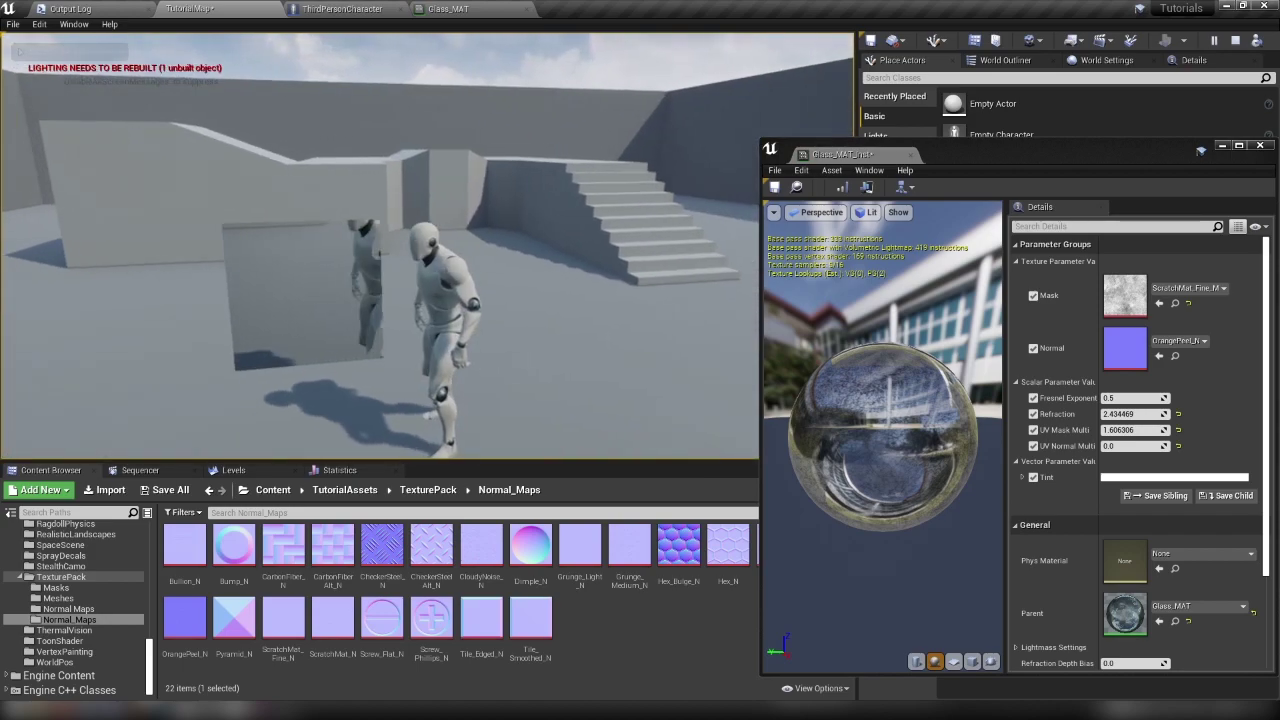
pyautogui.press('Escape')
# Disable Do Collision Test on the ThirdPersonCharacter blueprint's CameraBoom and compile the blueprint.
pyautogui.click(365, 8)
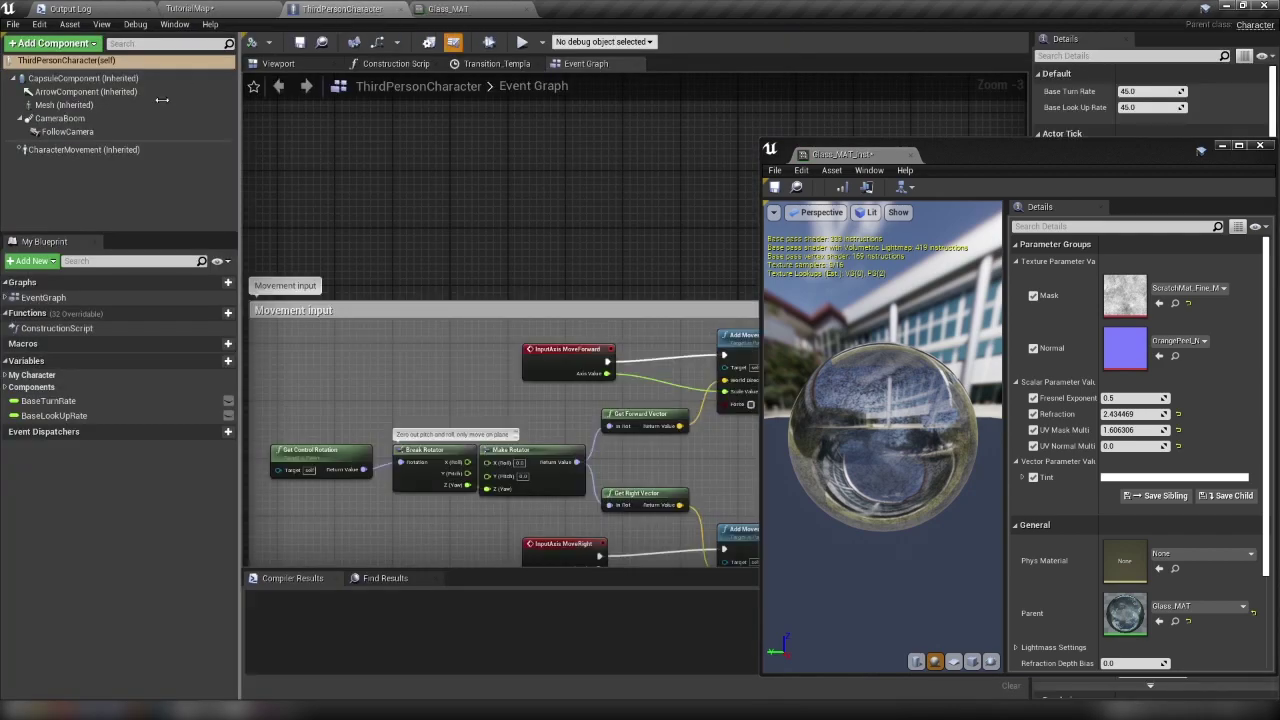
pyautogui.click(67, 117)
pyautogui.moveTo(1052, 157); pyautogui.dragTo(667, 462)
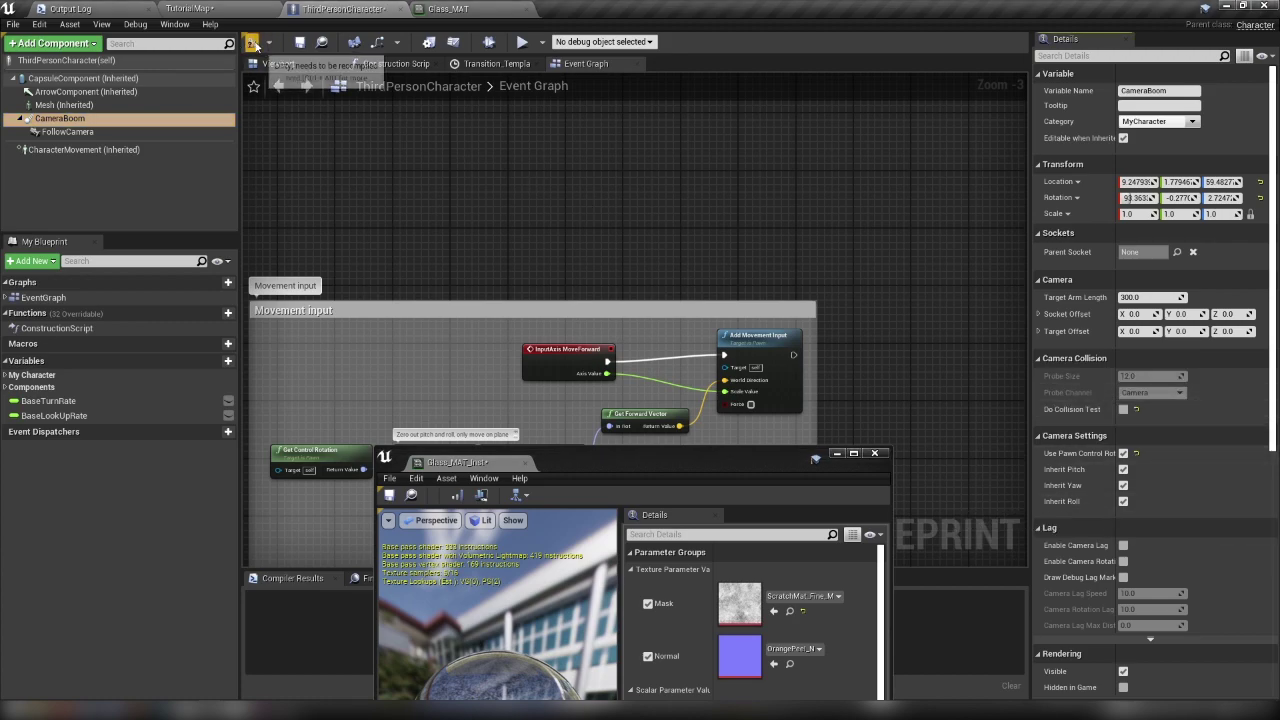
# Play-test from the character blueprint, walking in front of and behind the glass plane to check the camera and refraction.
pyautogui.click(521, 44)
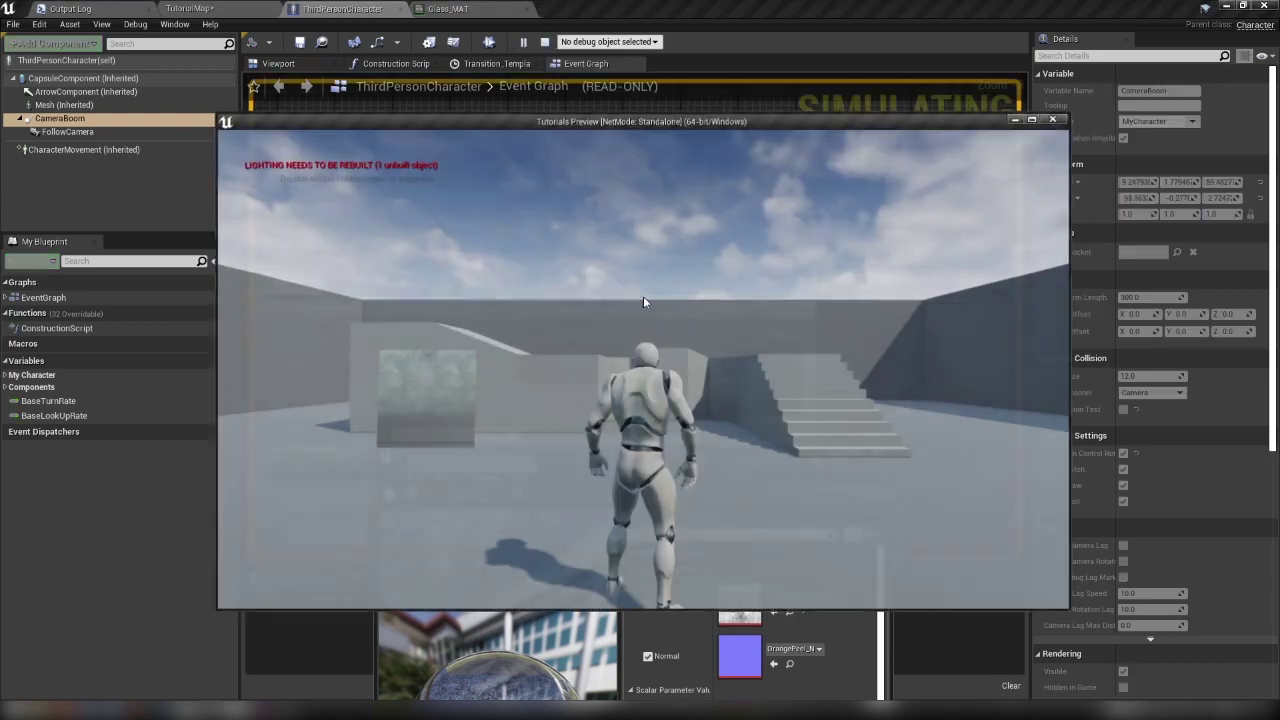
pyautogui.press('s')
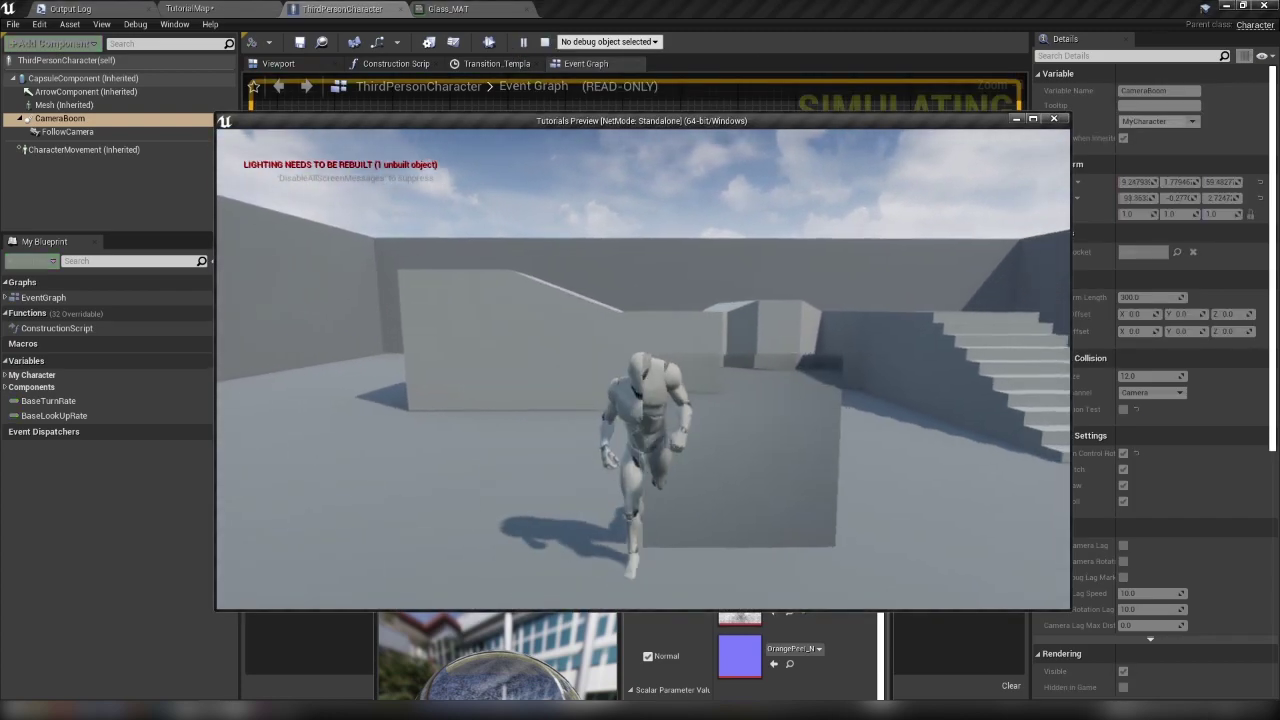
pyautogui.press('d')
pyautogui.press('w')
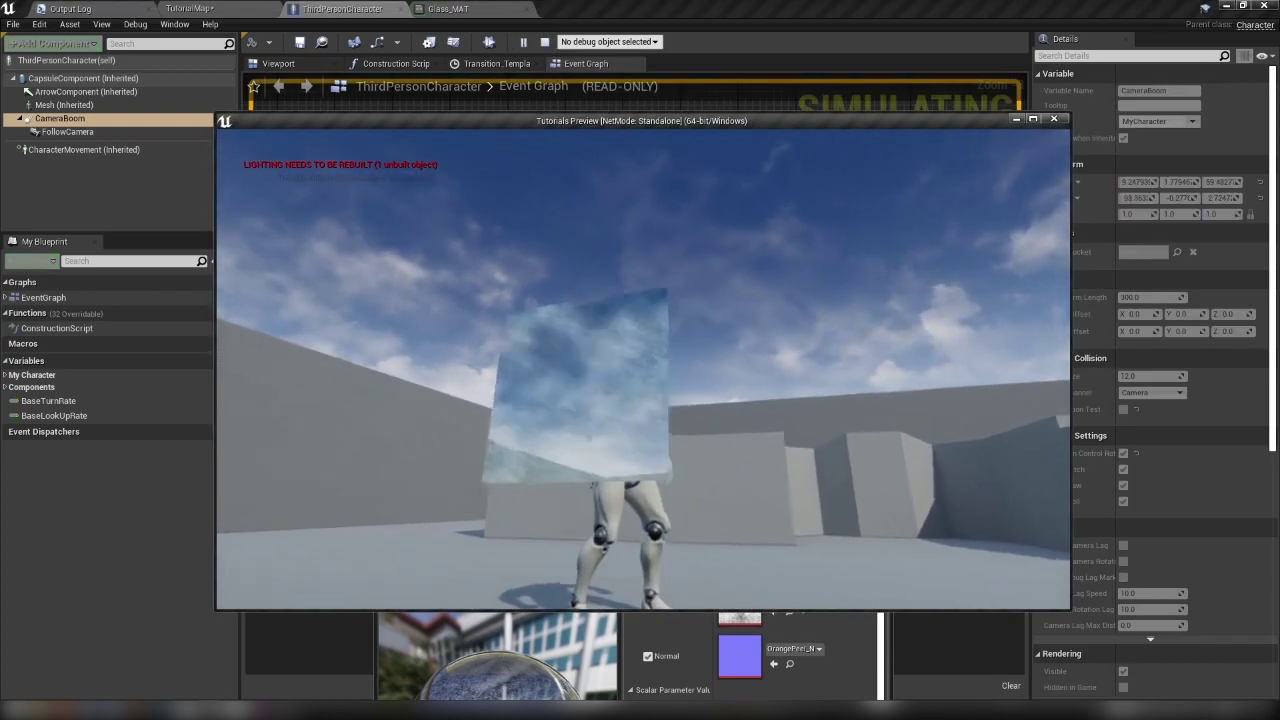
pyautogui.press('s')
pyautogui.press('d')
pyautogui.press('s')
pyautogui.press('w')
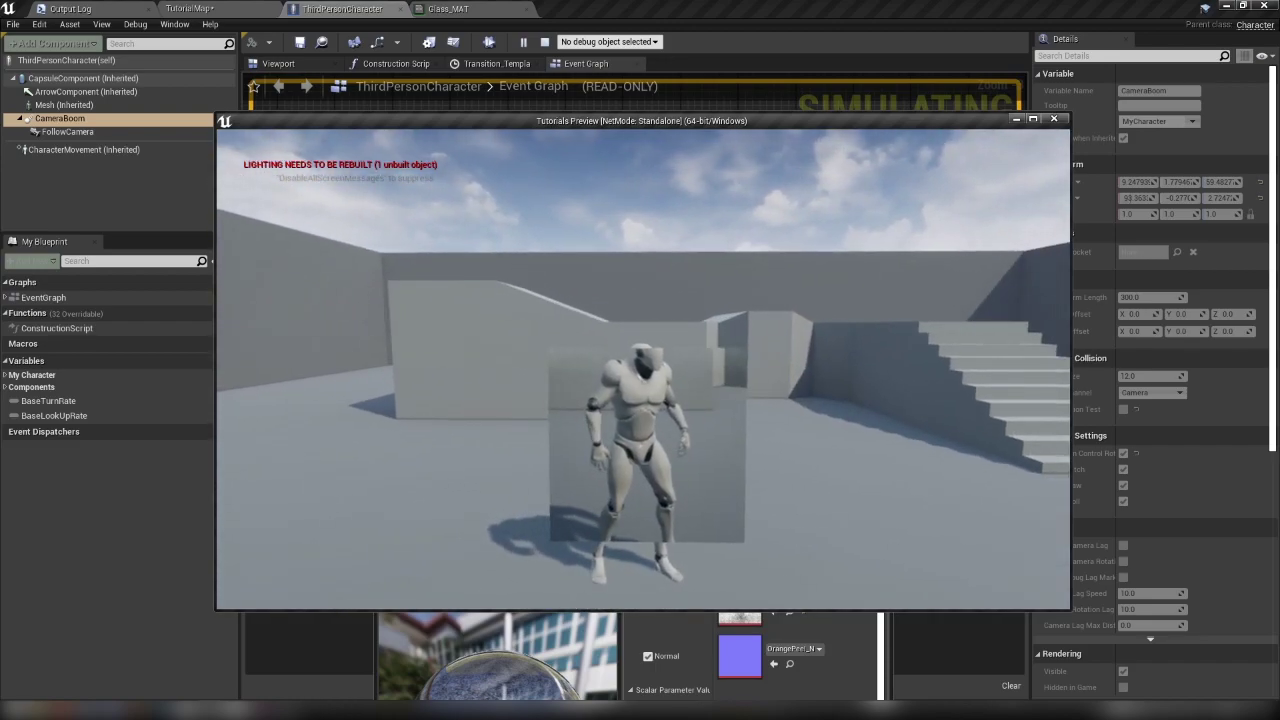
pyautogui.press('Escape')
# Return to the level map and set the glass instance's Refraction to 1.1.
pyautogui.click(238, 11)
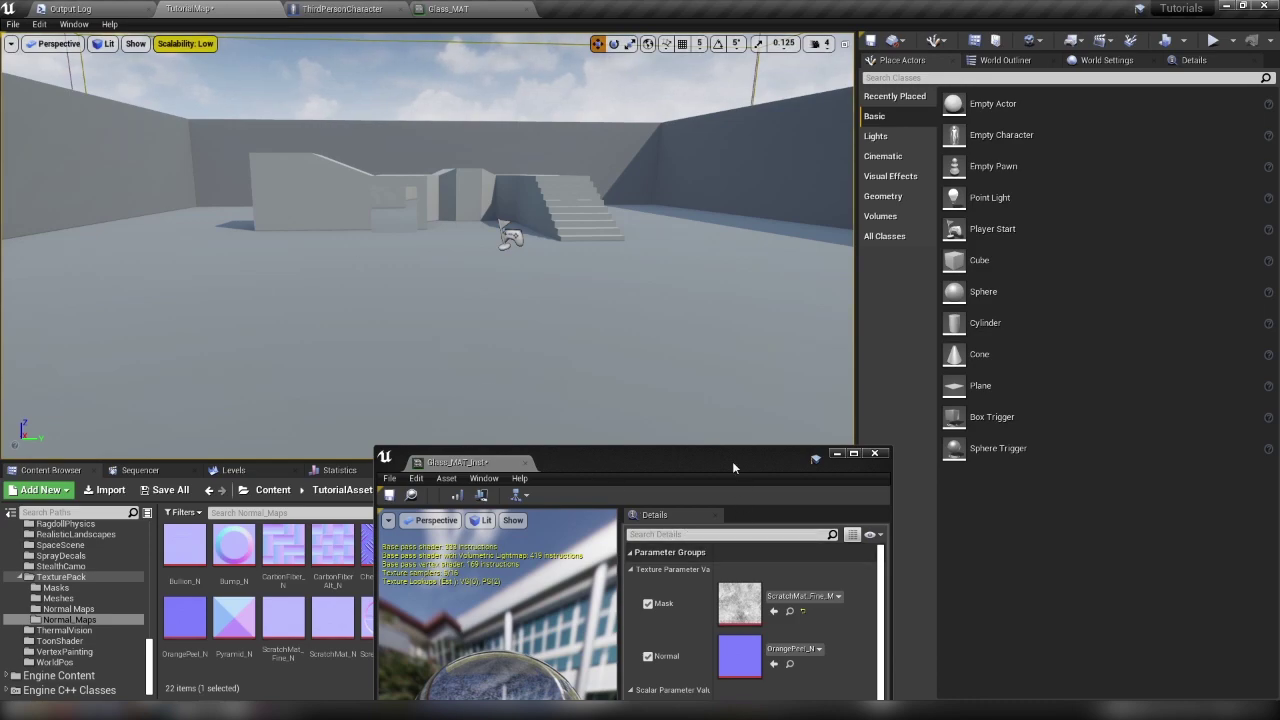
pyautogui.moveTo(734, 463); pyautogui.dragTo(862, 270)
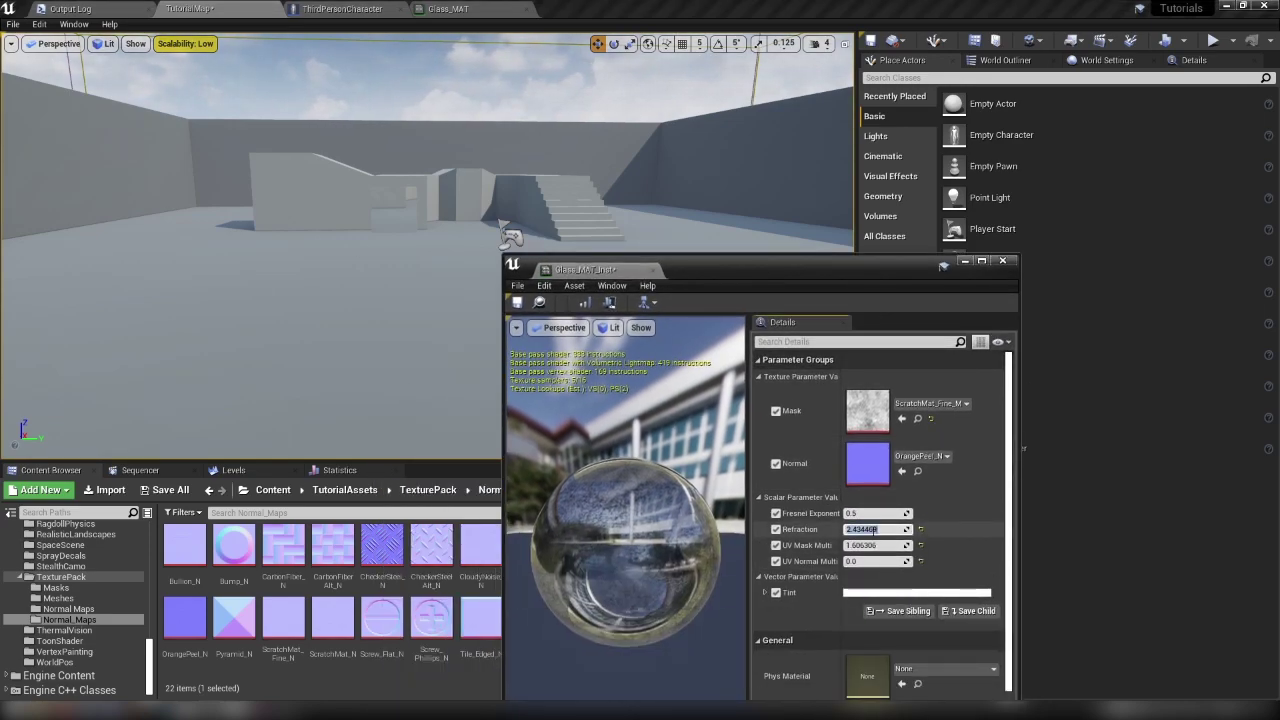
pyautogui.press('Return')
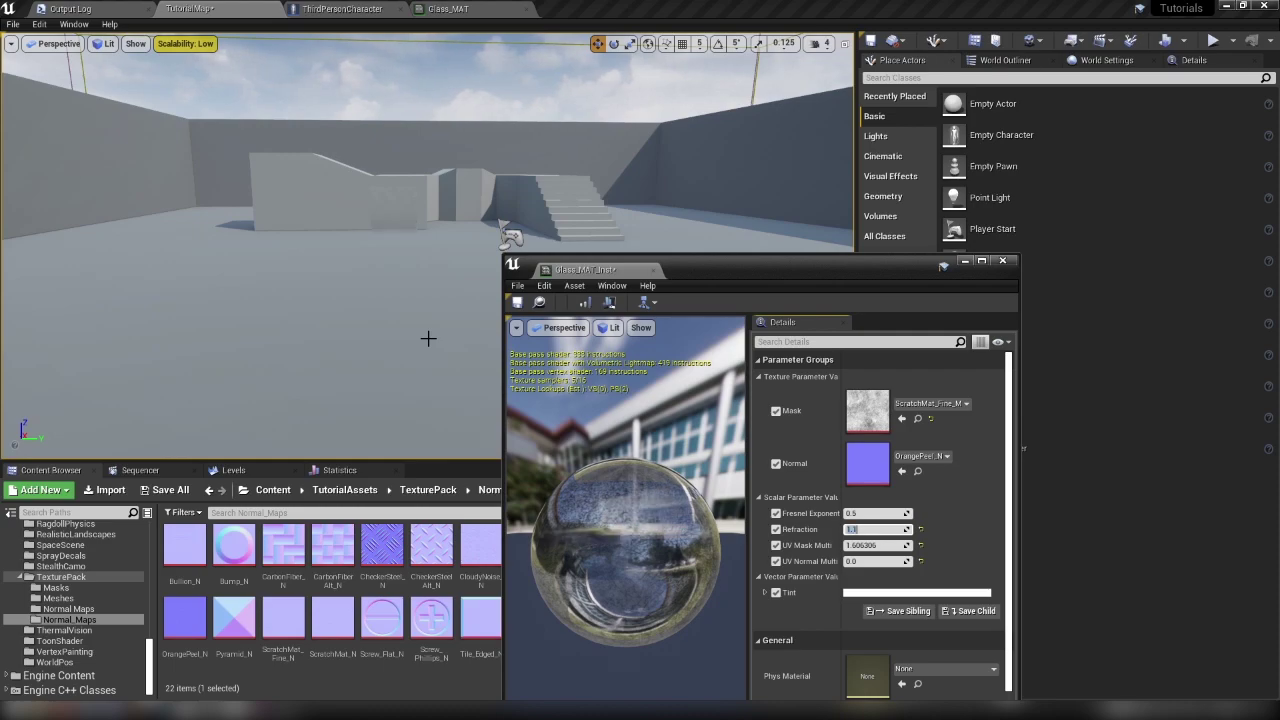
# Play-test the level around the glass plane at the new refraction, and inspect the plane in the editor viewport.
pyautogui.click(1212, 41)
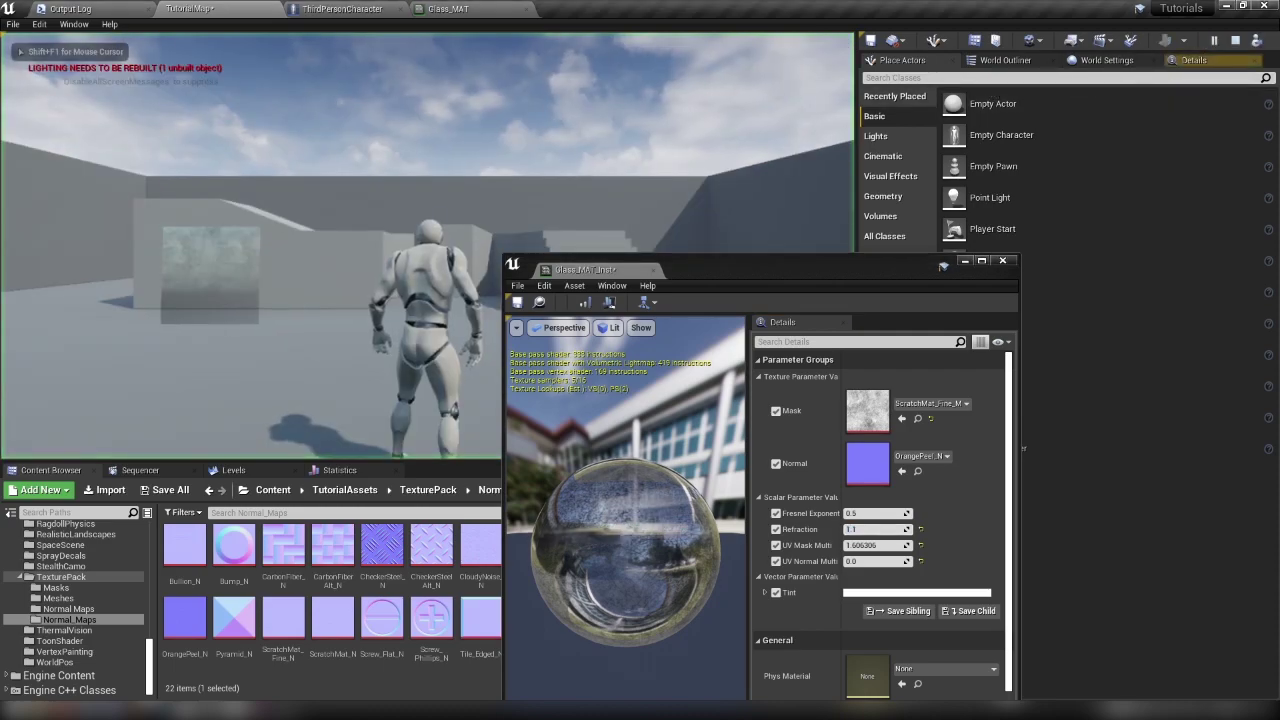
pyautogui.press('s')
pyautogui.press('a')
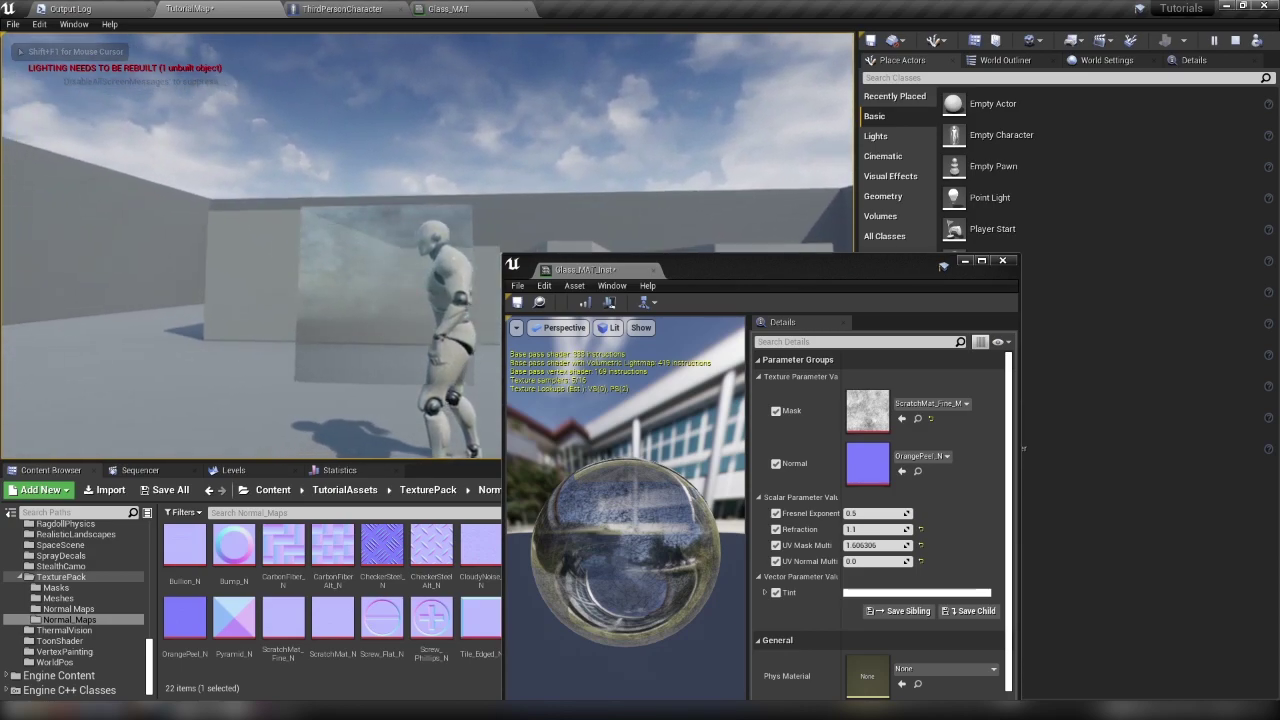
pyautogui.press('d')
pyautogui.press('s')
pyautogui.press('a')
pyautogui.press('s')
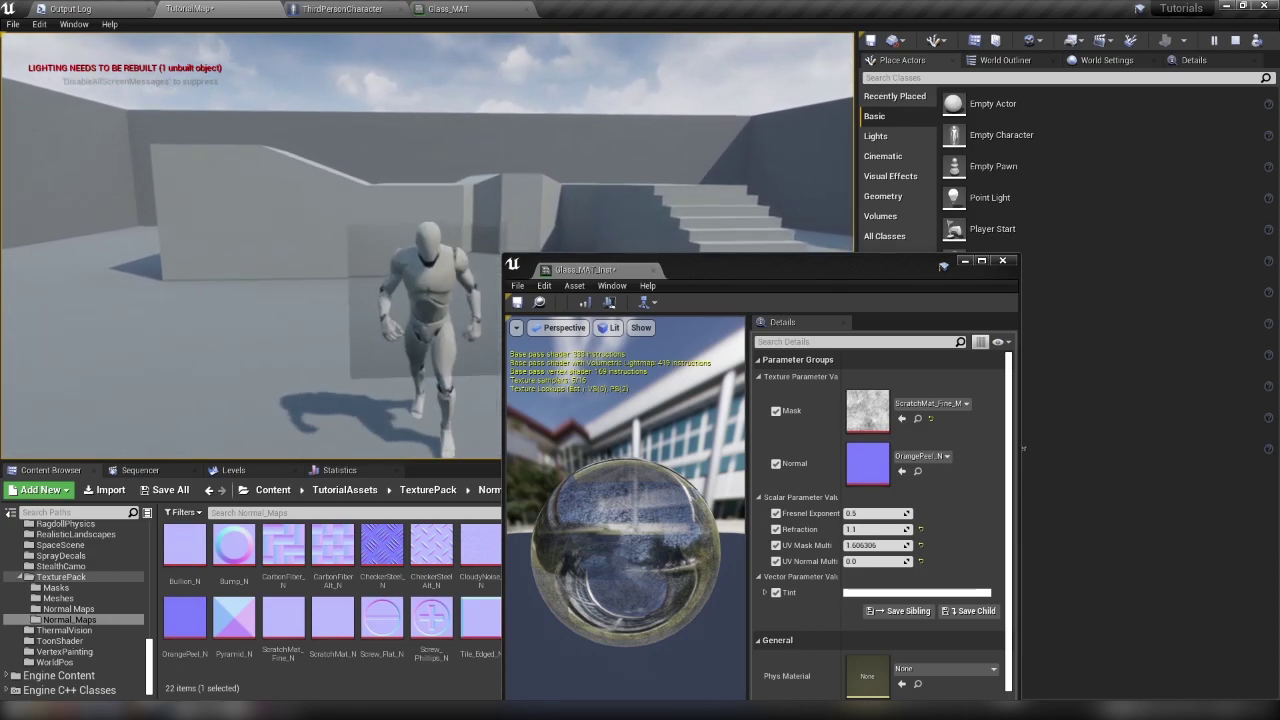
pyautogui.press('d')
pyautogui.press('w')
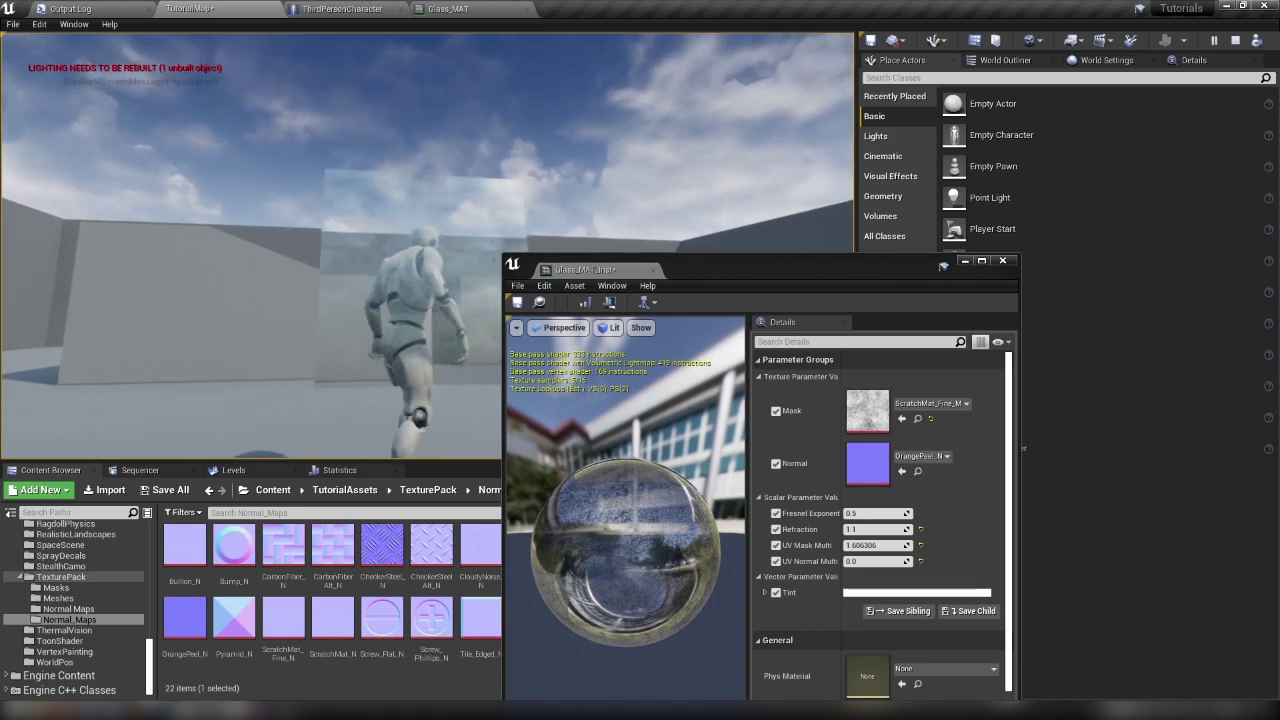
pyautogui.press('d')
pyautogui.press('w')
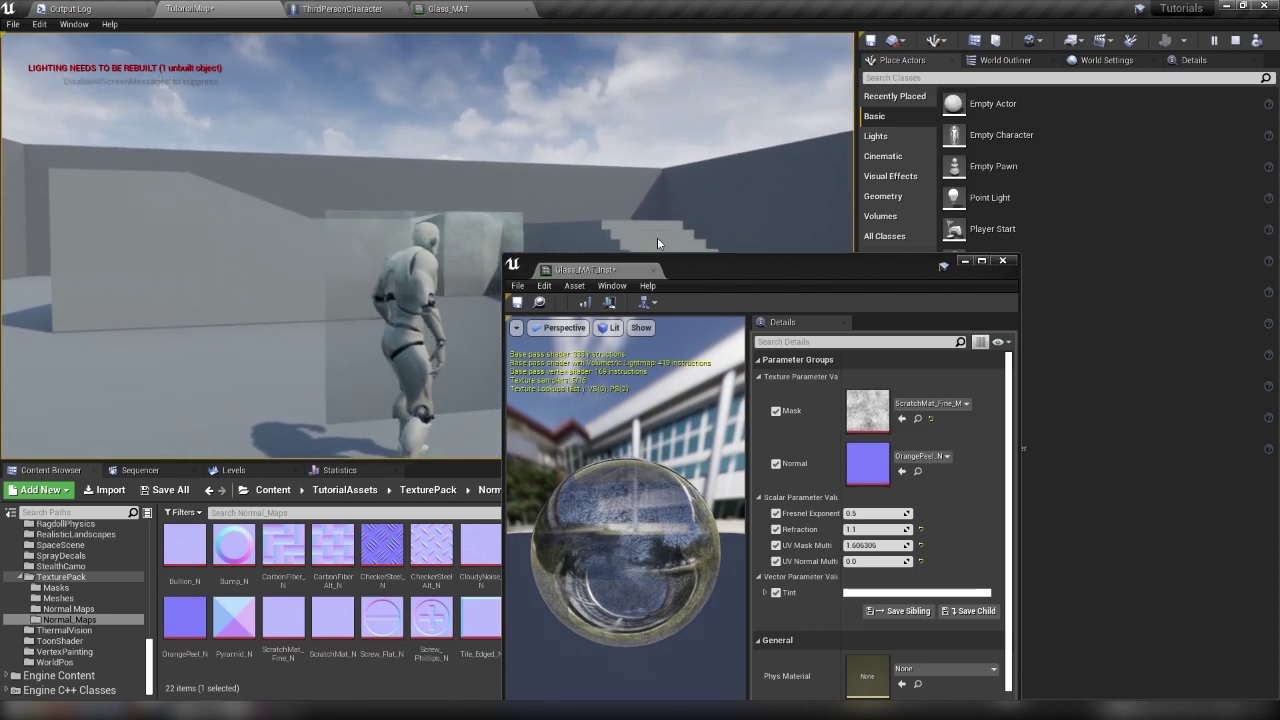
pyautogui.press('Escape')
pyautogui.moveTo(799, 272); pyautogui.dragTo(1112, 272)
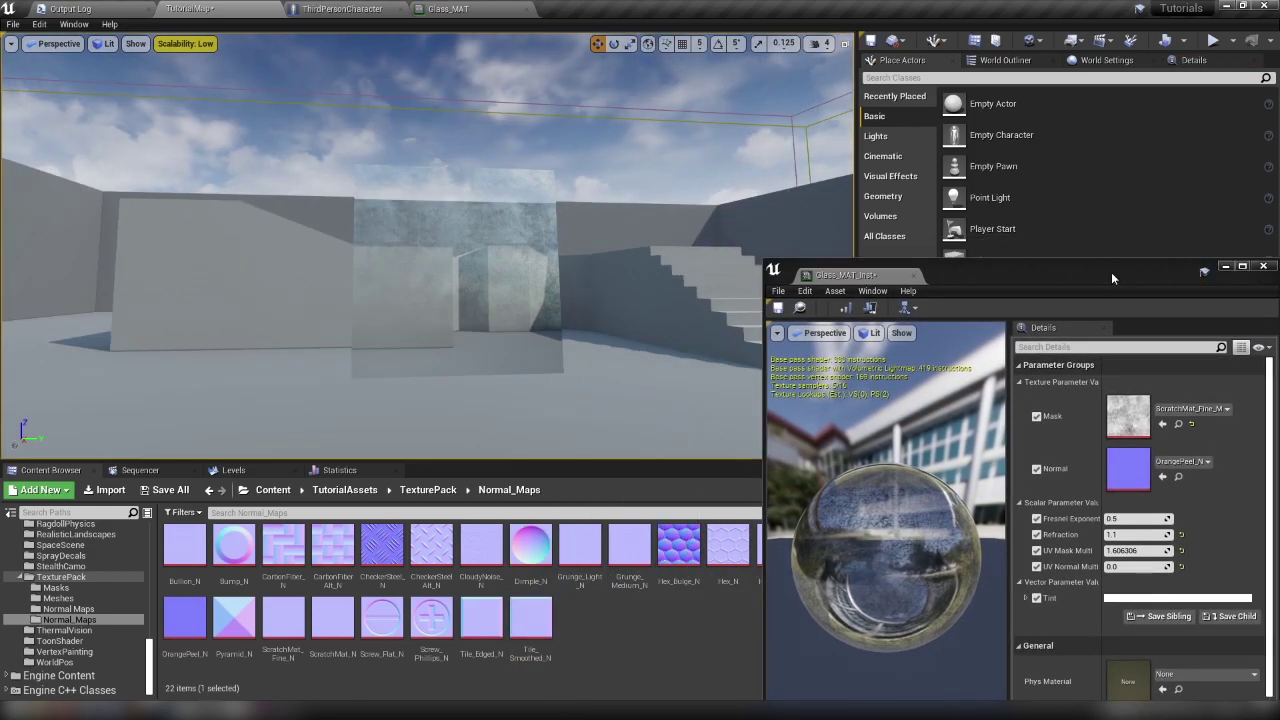
pyautogui.moveTo(499, 278)
pyautogui.mouseDown(button='right')
pyautogui.moveTo(470, 287)
pyautogui.moveTo(485, 268)
pyautogui.mouseUp(button='right')
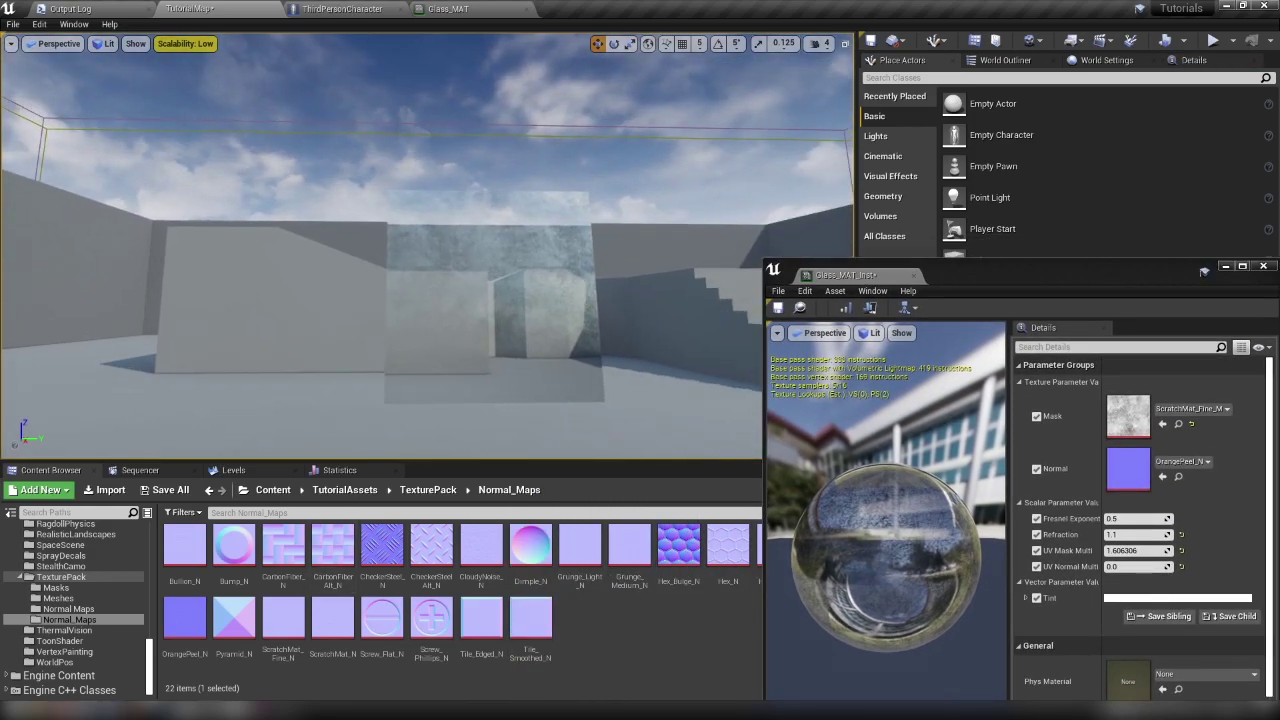
# Switch to the browser to look through the Beardgames YouTube channel's uploads, and return to the Unreal Editor level.
pyautogui.hotkey('alt', 'Tab')
pyautogui.scroll(-4, 700, 497)
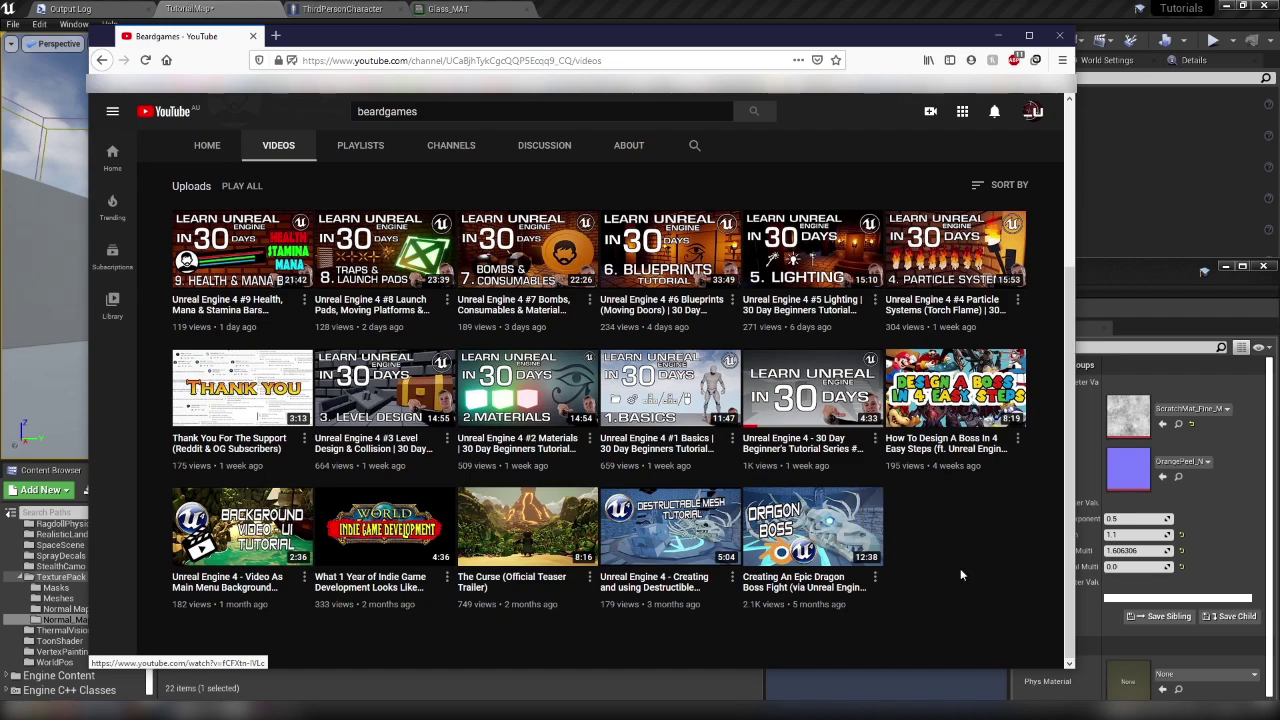
pyautogui.scroll(4, 958, 573)
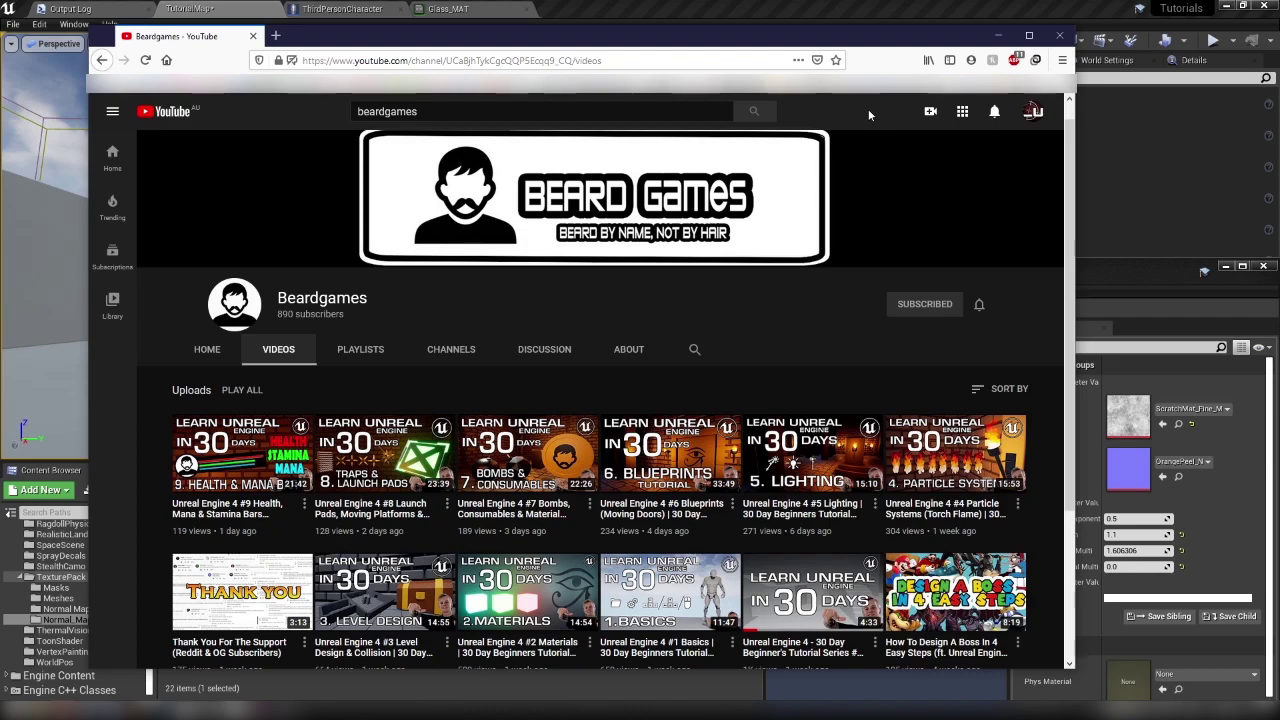
pyautogui.click(740, 6)
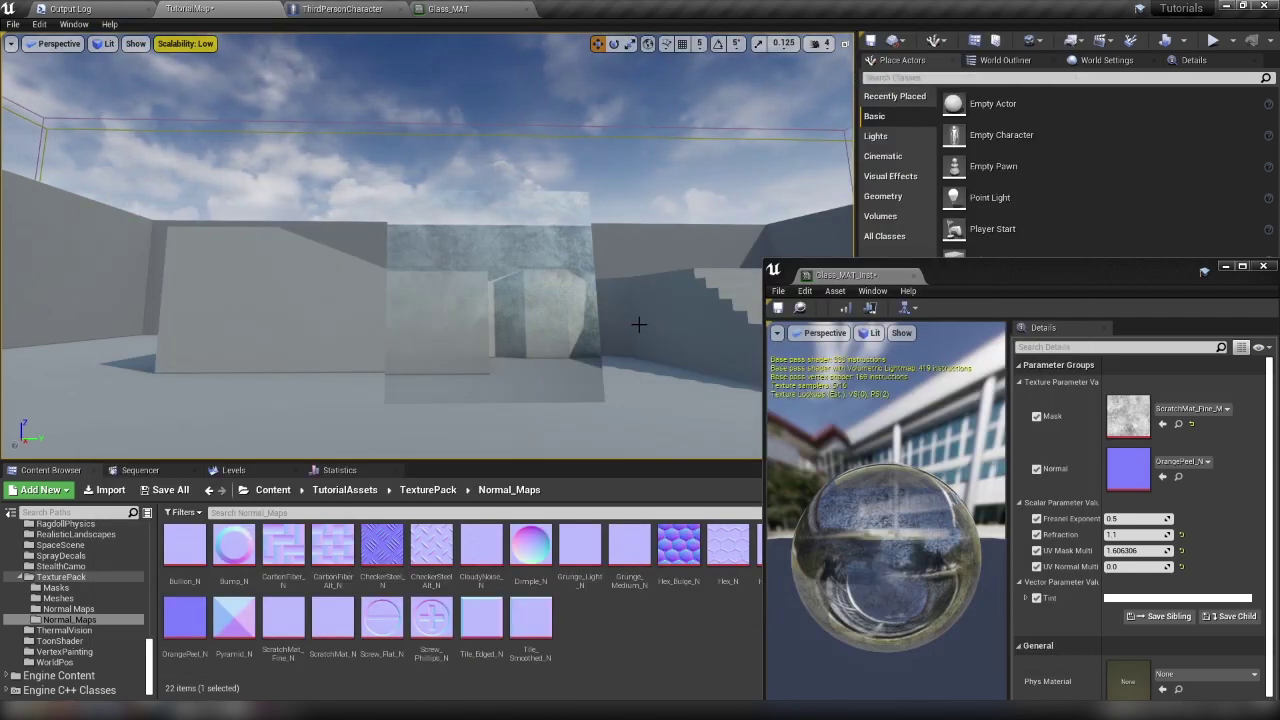
pyautogui.moveTo(910, 282); pyautogui.dragTo(911, 278)
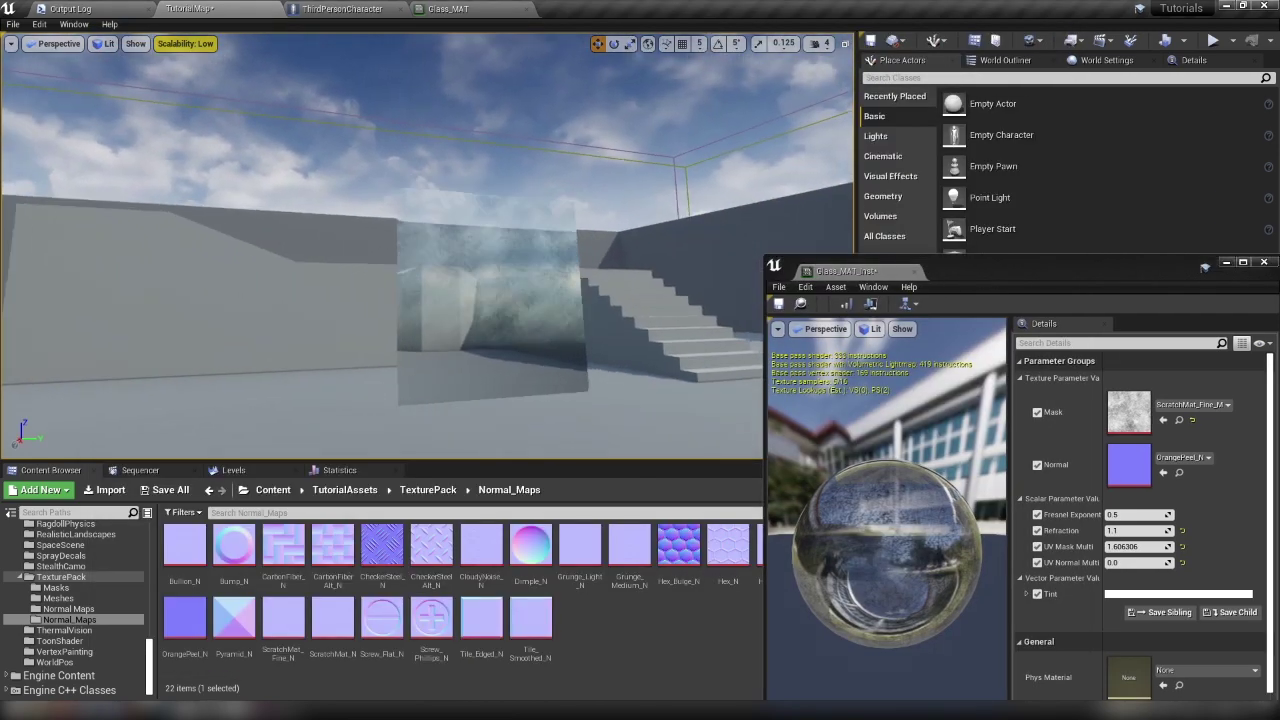